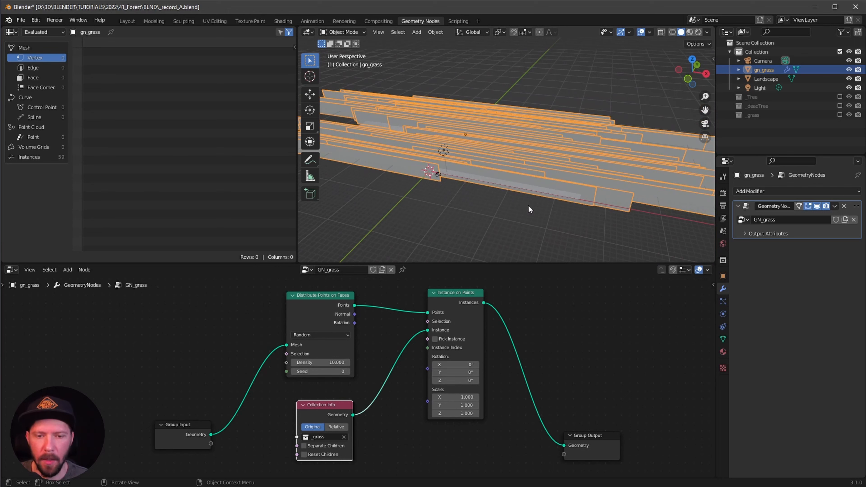
pyautogui.moveTo(525, 199); pyautogui.dragTo(566, 200, button='middle')
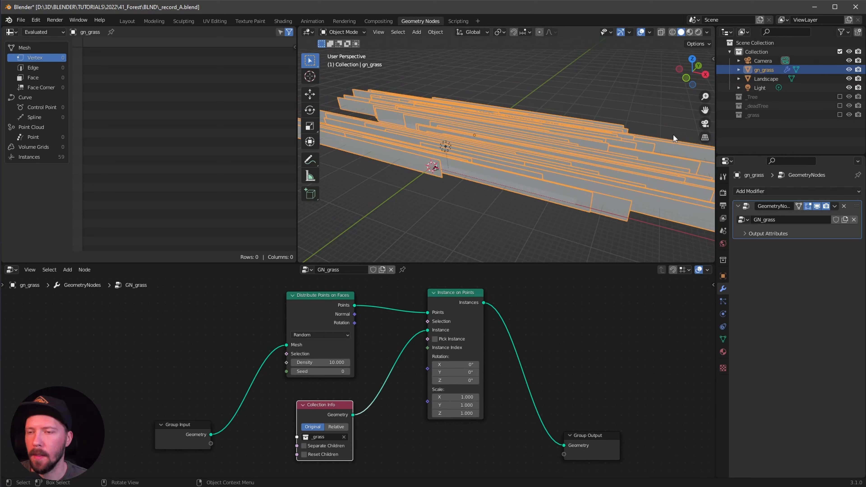
pyautogui.press('n')
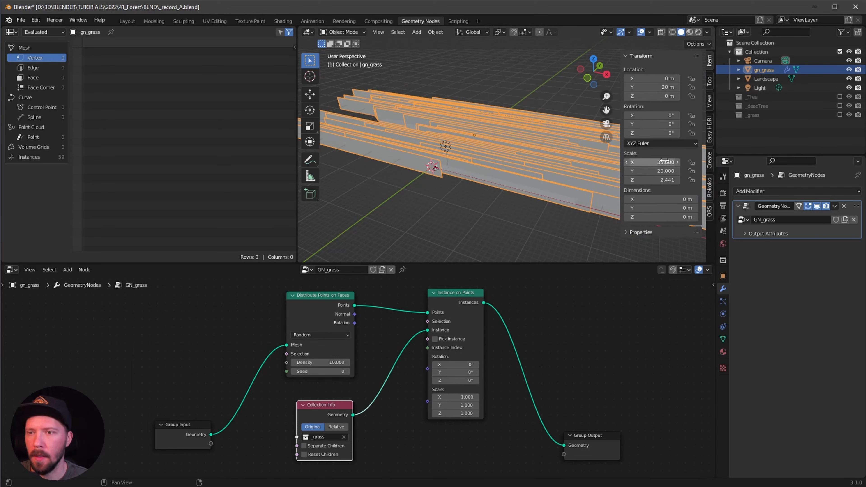
pyautogui.moveTo(641, 163); pyautogui.dragTo(617, 162)
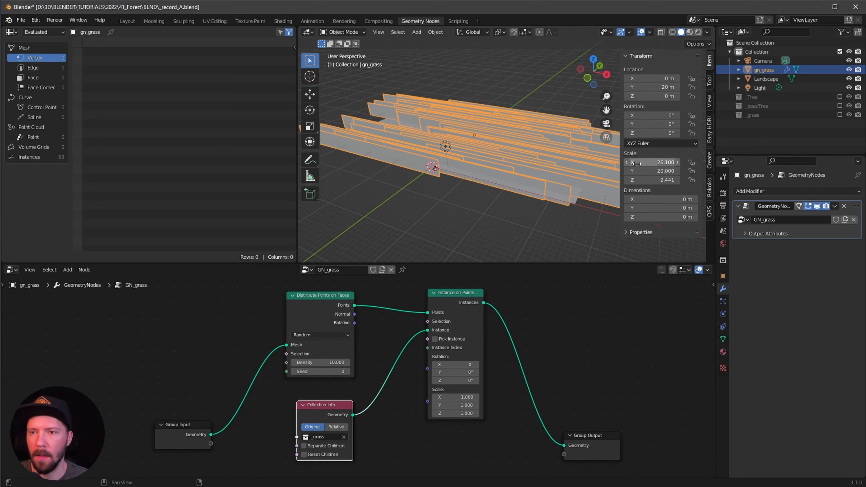
pyautogui.hotkey('ctrl', 'z')
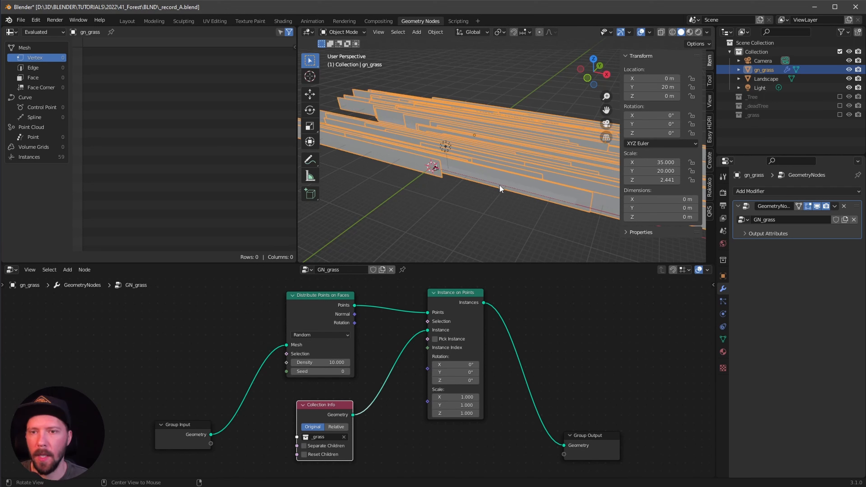
pyautogui.moveTo(499, 186); pyautogui.dragTo(523, 189, button='middle')
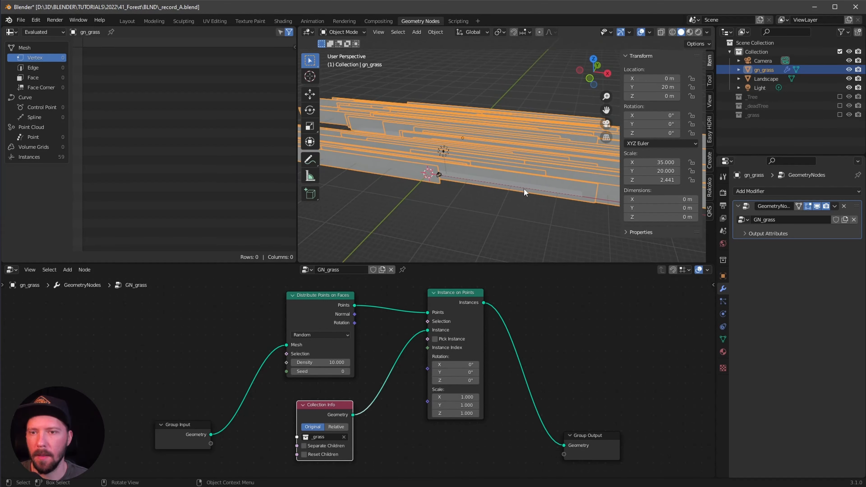
# Step: Apply all transforms to the gn_grass object
pyautogui.click(760, 79)
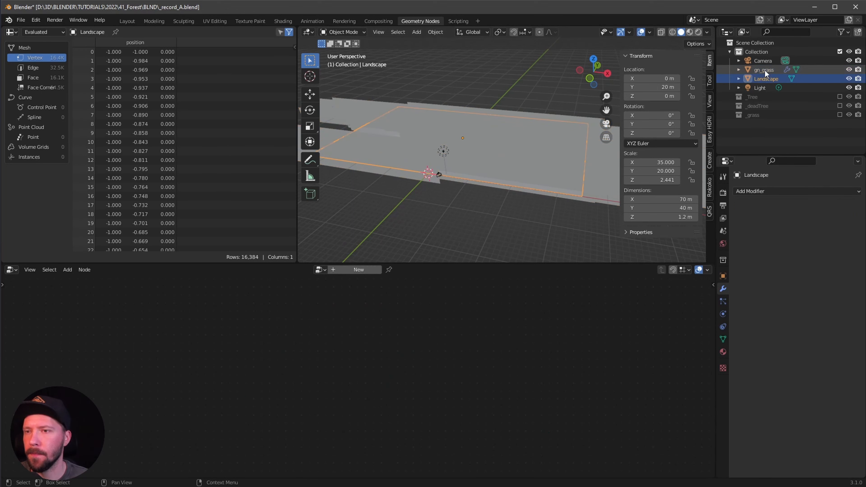
pyautogui.click(764, 70)
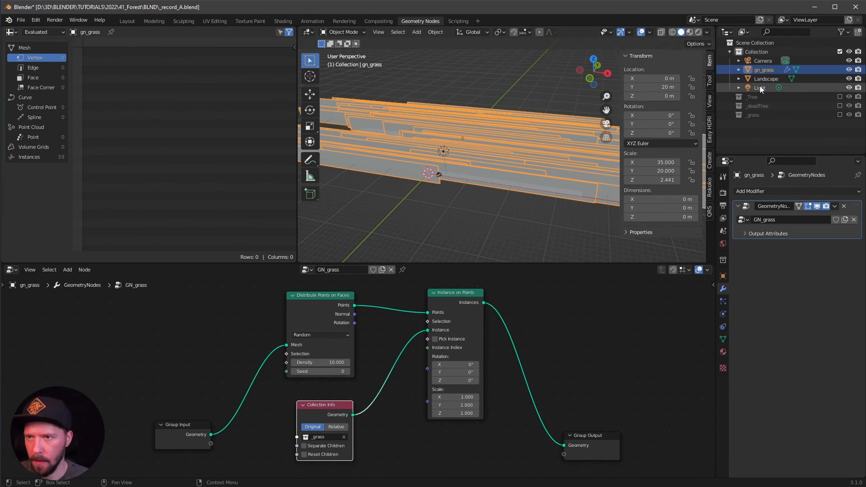
pyautogui.click(435, 32)
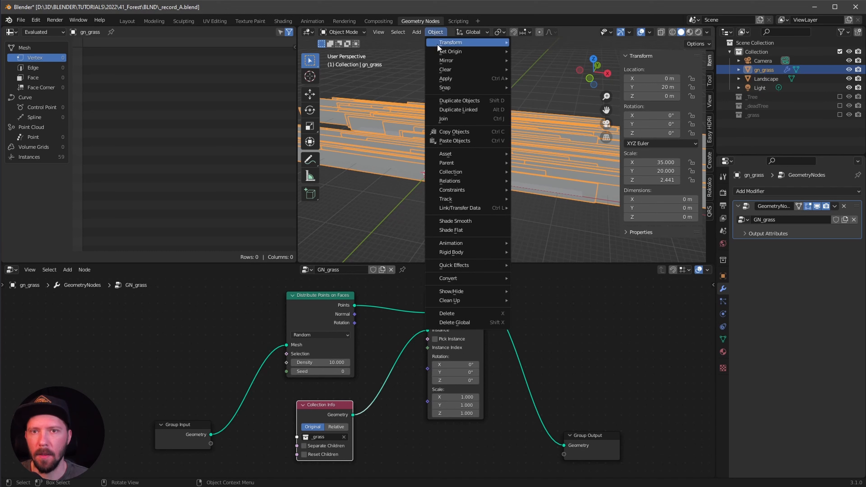
pyautogui.moveTo(451, 78)
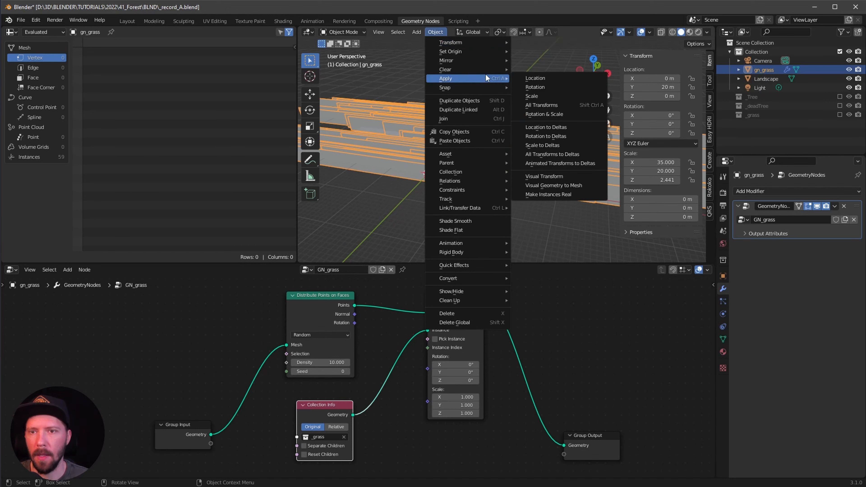
pyautogui.click(554, 105)
pyautogui.moveTo(478, 173)
pyautogui.keyDown('ctrl'); pyautogui.mouseDown(button='middle')
pyautogui.moveTo(525, 143)
pyautogui.moveTo(514, 153)
pyautogui.moveTo(547, 77)
pyautogui.moveTo(488, 157)
pyautogui.moveTo(501, 157)
pyautogui.moveTo(447, 183)
pyautogui.moveTo(492, 167)
pyautogui.mouseUp(button='middle'); pyautogui.keyUp('ctrl')
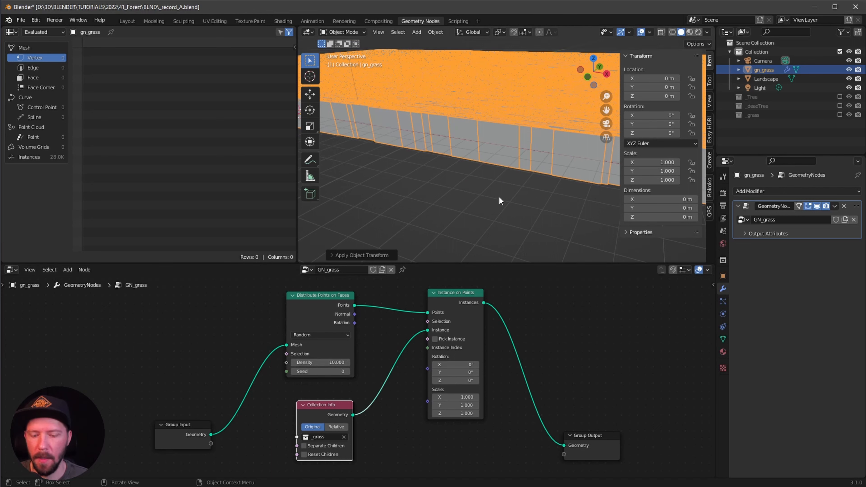
# Step: Switch the 3D viewport to Material Preview shading to see the grass textures
pyautogui.press('z')
pyautogui.click(493, 245)
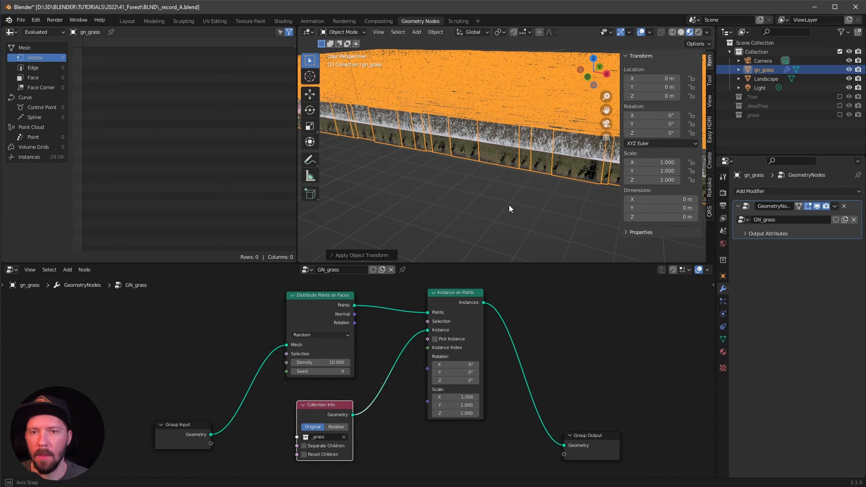
pyautogui.moveTo(511, 209); pyautogui.dragTo(489, 218, button='middle')
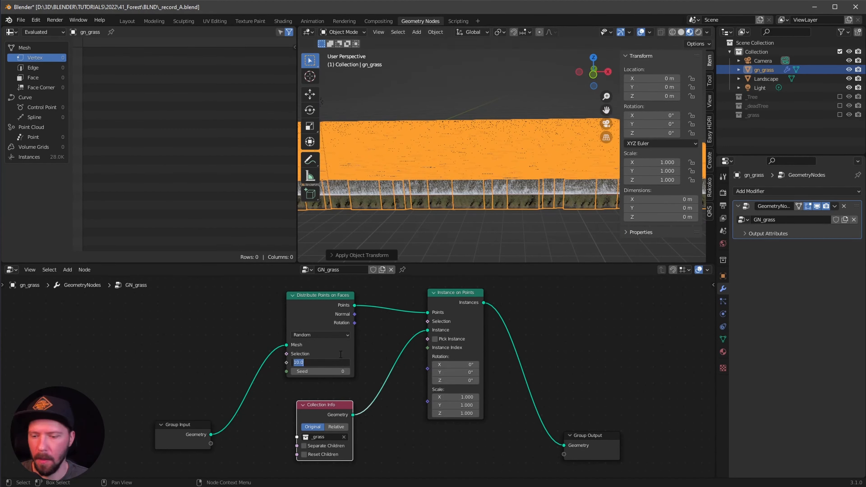
# Step: Set the density of the Distribute Points on Faces node to 1
pyautogui.press('Return')
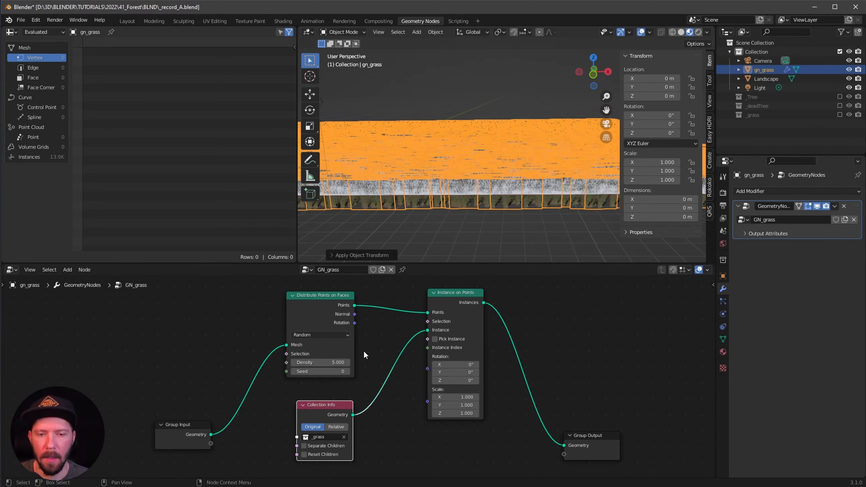
pyautogui.click(330, 364)
pyautogui.write('1')
pyautogui.press('Return')
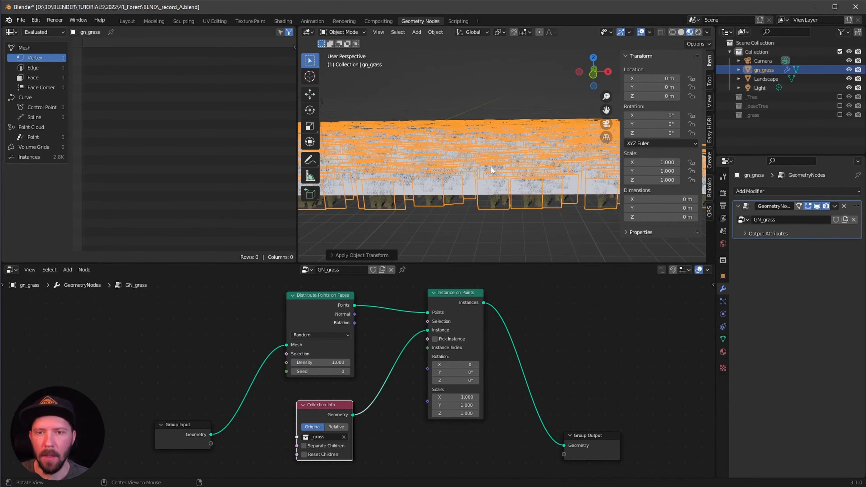
# Step: Hide the Landscape object and examine the scattered grass planes up close
pyautogui.moveTo(491, 166); pyautogui.dragTo(455, 207, button='middle')
pyautogui.click(848, 80)
pyautogui.scroll(5, 468, 192)
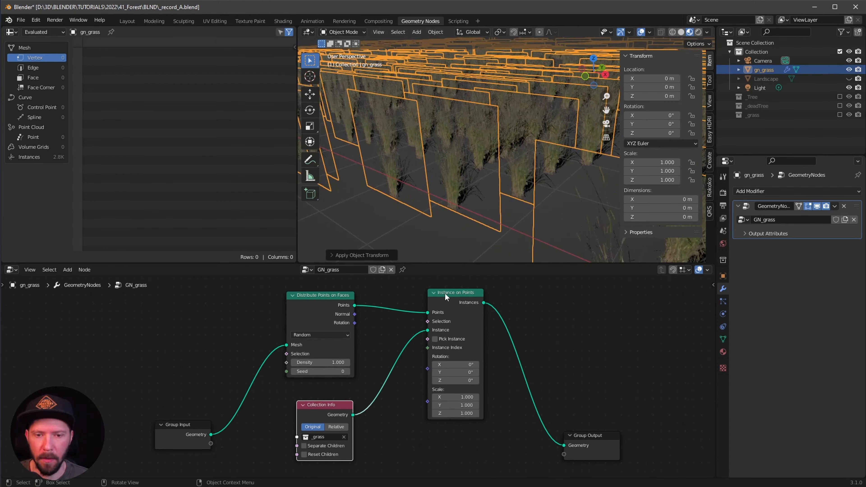
# Step: Enable Separate Children on the Collection Info node and Pick Instance on the Instance on Points node
pyautogui.keyDown('ctrl'); pyautogui.moveTo(395, 363); pyautogui.dragTo(418, 355, button='middle'); pyautogui.keyUp('ctrl')
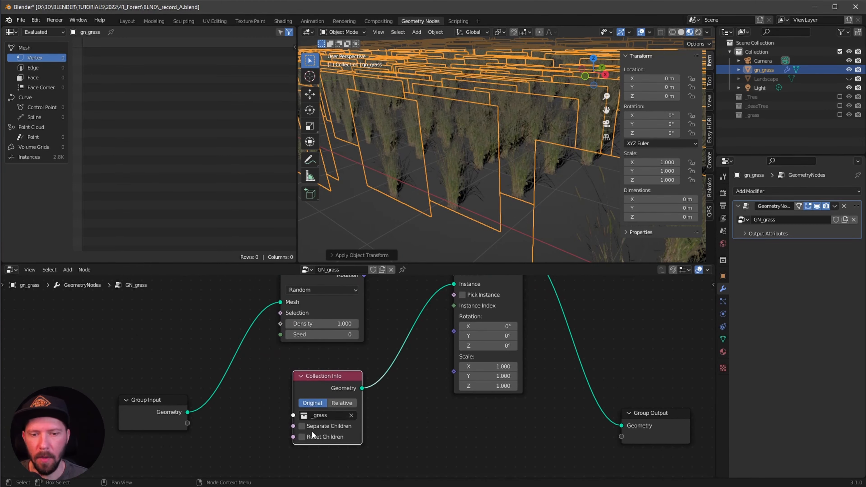
pyautogui.click(462, 295)
pyautogui.moveTo(501, 239); pyautogui.dragTo(516, 212, button='middle')
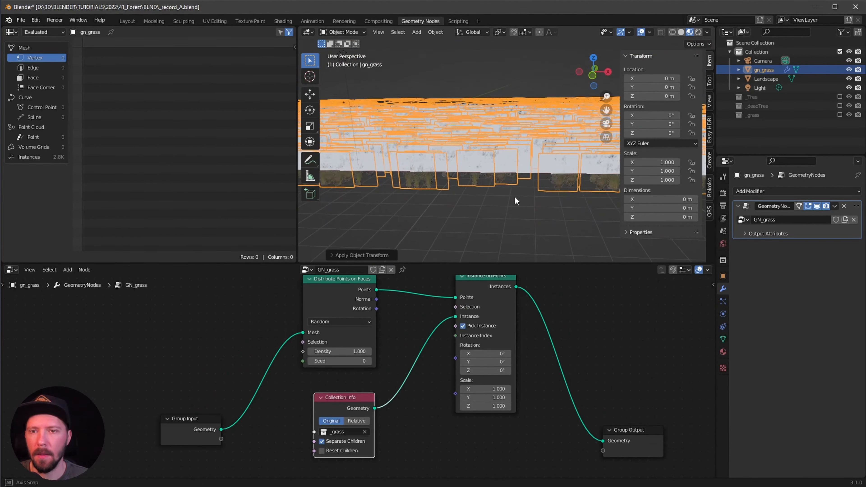
pyautogui.moveTo(514, 196); pyautogui.dragTo(507, 162, button='middle')
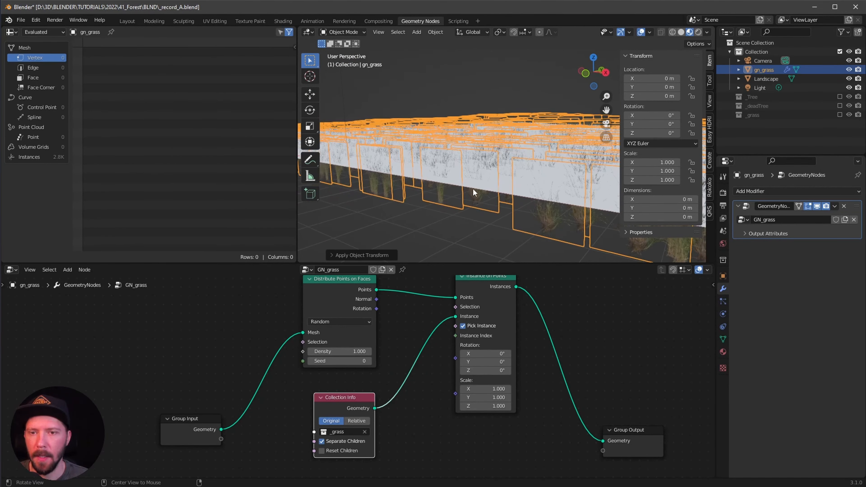
pyautogui.moveTo(484, 204); pyautogui.dragTo(466, 197, button='middle')
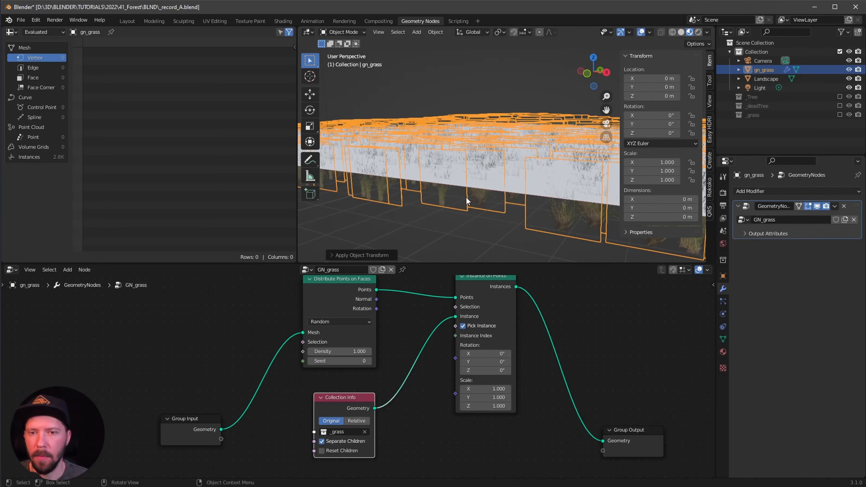
# Step: Enable the _grass collection, hide gn_grass, and frame grass_01 in front view
pyautogui.moveTo(592, 295); pyautogui.dragTo(559, 314, button='middle')
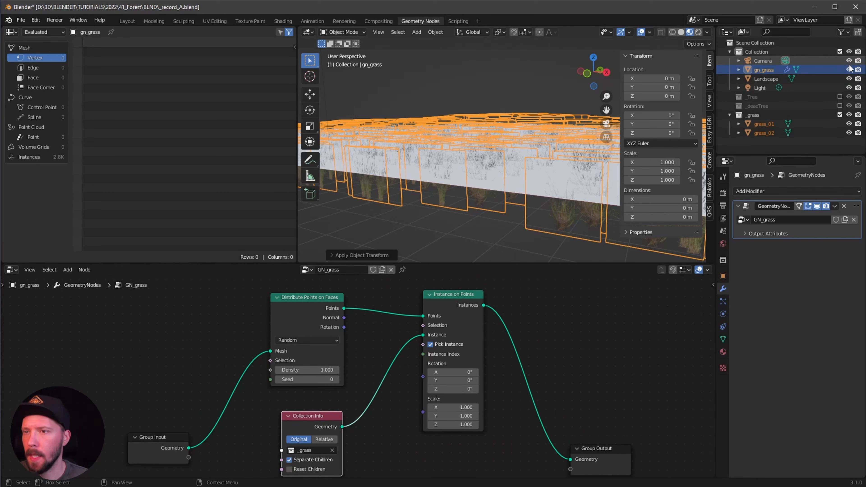
pyautogui.press('h')
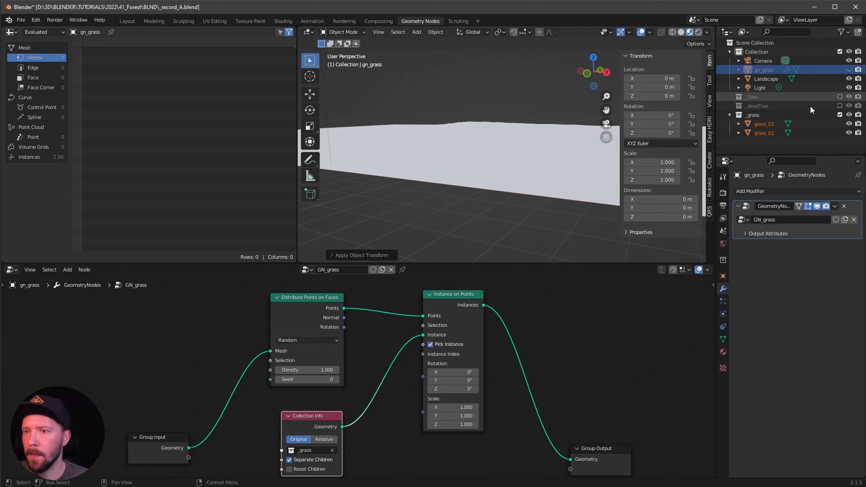
pyautogui.click(759, 126)
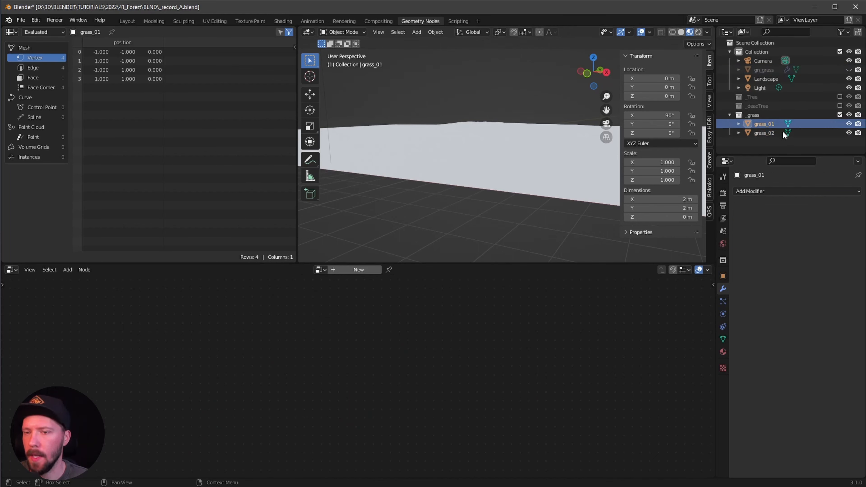
pyautogui.press('KP_Decimal')
pyautogui.moveTo(468, 193); pyautogui.dragTo(587, 126, button='middle')
pyautogui.press('KP_1')
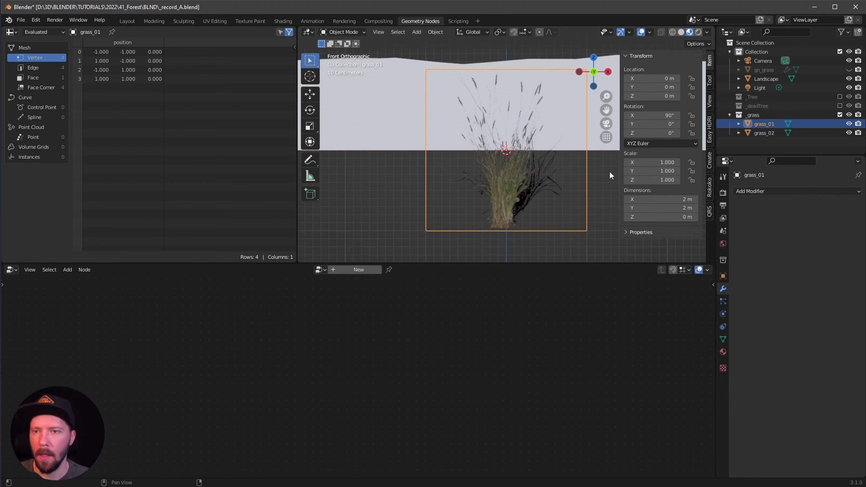
pyautogui.press('z')
pyautogui.press('z')
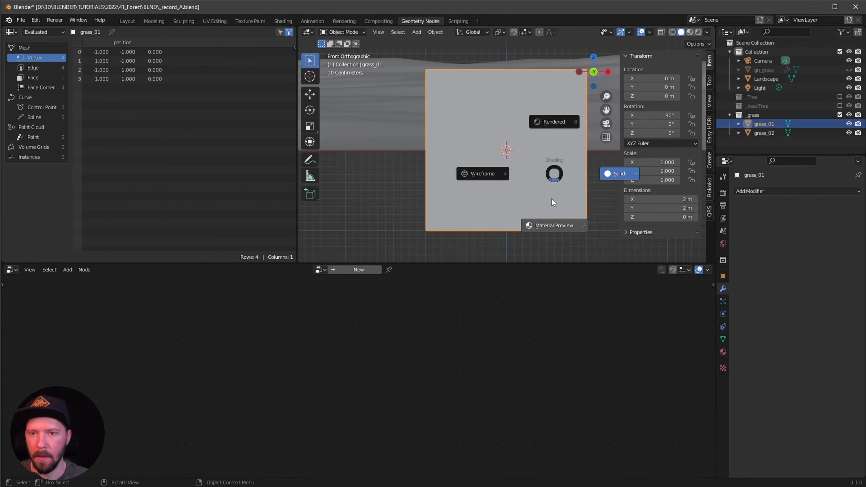
pyautogui.click(555, 219)
# Step: Hide grass_02 and raise the grass_01 mesh about 0.72 m along Z in Edit Mode, so the plant's base meets the origin
pyautogui.click(848, 133)
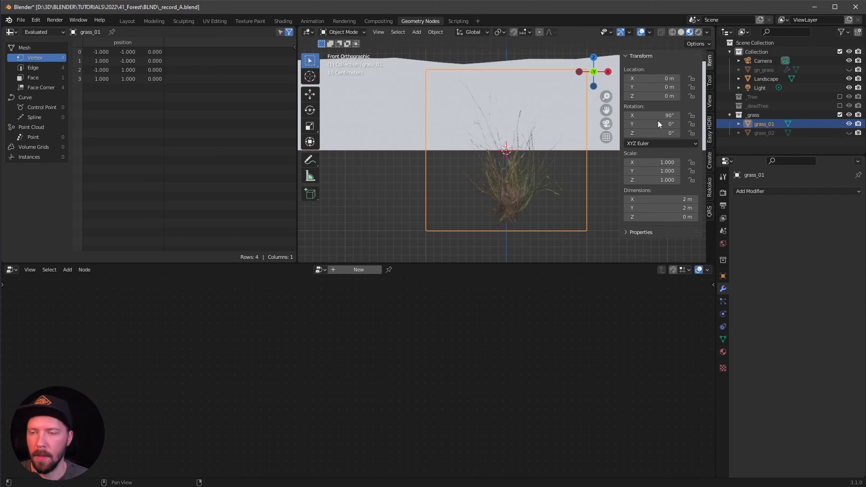
pyautogui.press('Tab')
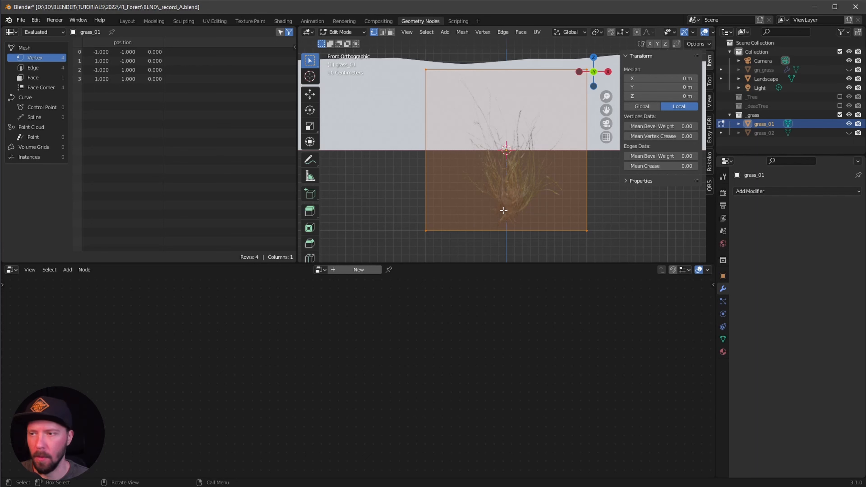
pyautogui.press('g')
pyautogui.press('z')
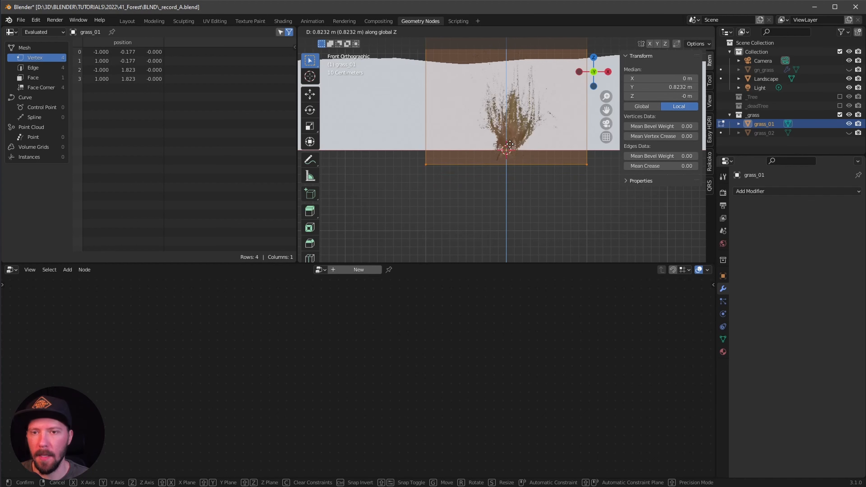
pyautogui.click(508, 155)
pyautogui.press('Tab')
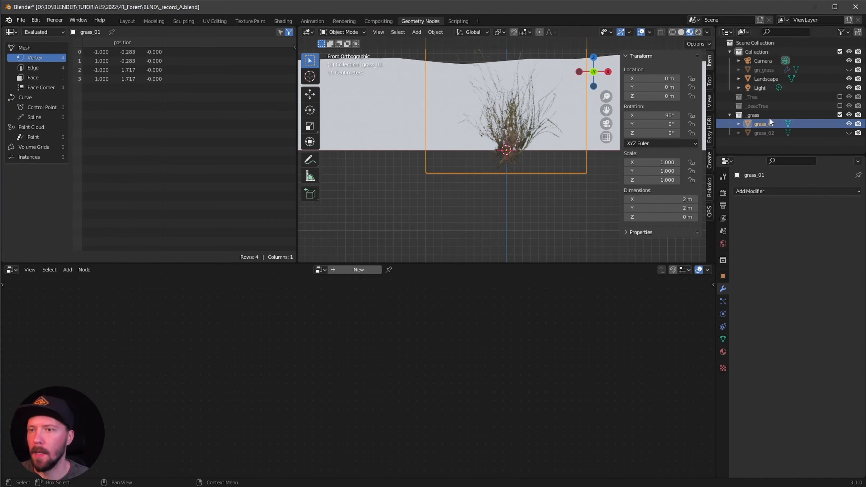
# Step: Show grass_02 instead of grass_01 and raise its mesh about 0.76 m along Z in Edit Mode, so the plant's base meets the origin
pyautogui.click(849, 123)
pyautogui.click(849, 132)
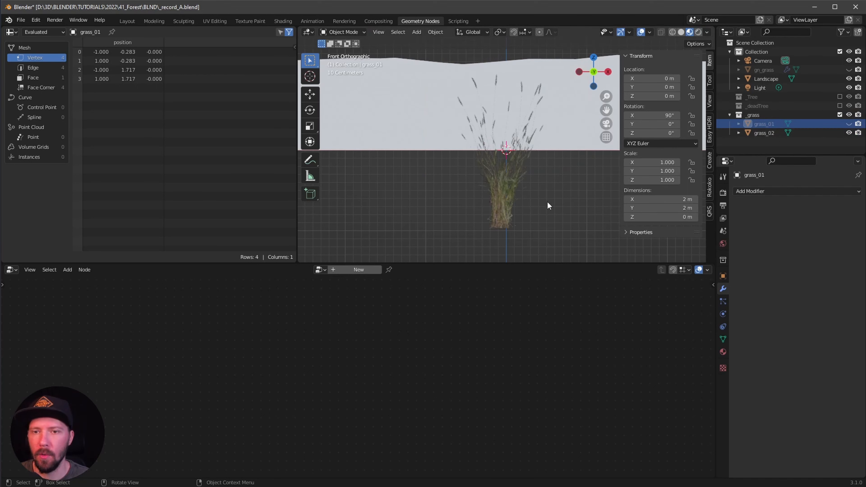
pyautogui.click(764, 133)
pyautogui.press('Tab')
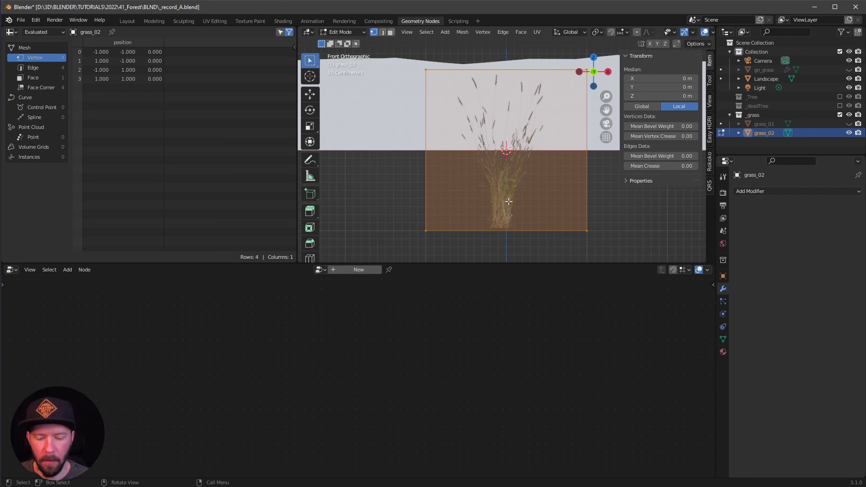
pyautogui.press('g')
pyautogui.press('z')
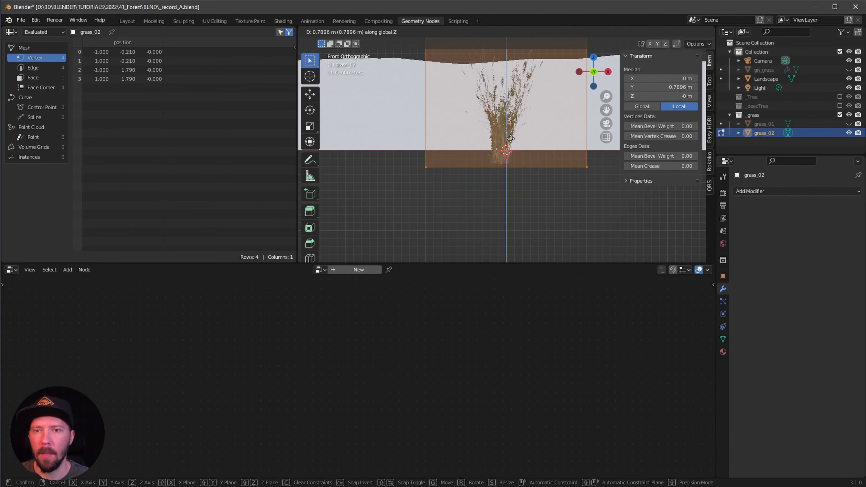
pyautogui.click(509, 140)
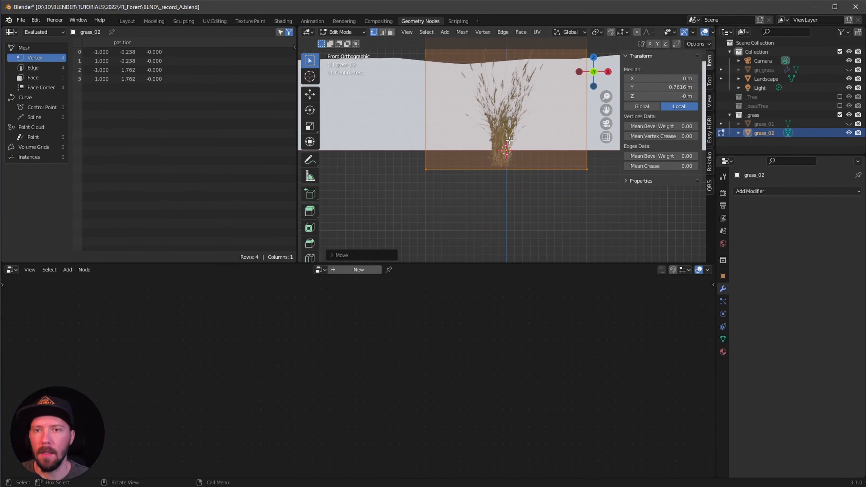
# Step: Hide grass_02 and exclude the _grass collection, bringing gn_grass back as the visible, selected object
pyautogui.click(849, 132)
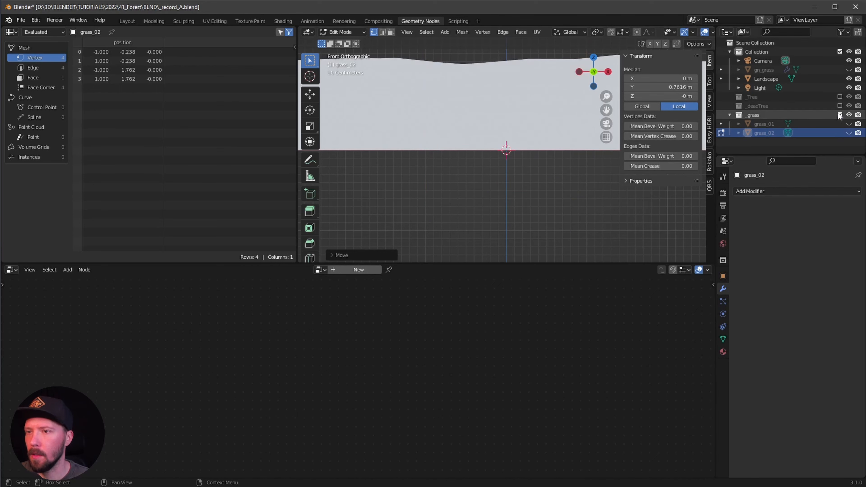
pyautogui.click(839, 115)
pyautogui.moveTo(612, 174); pyautogui.dragTo(603, 186, button='middle')
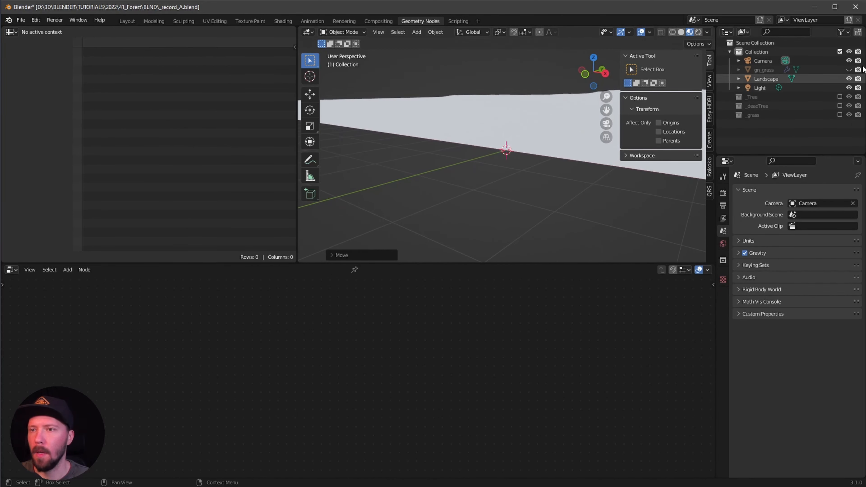
pyautogui.click(849, 70)
pyautogui.keyDown('ctrl'); pyautogui.moveTo(527, 187); pyautogui.dragTo(515, 205, button='middle'); pyautogui.keyUp('ctrl')
pyautogui.click(517, 206)
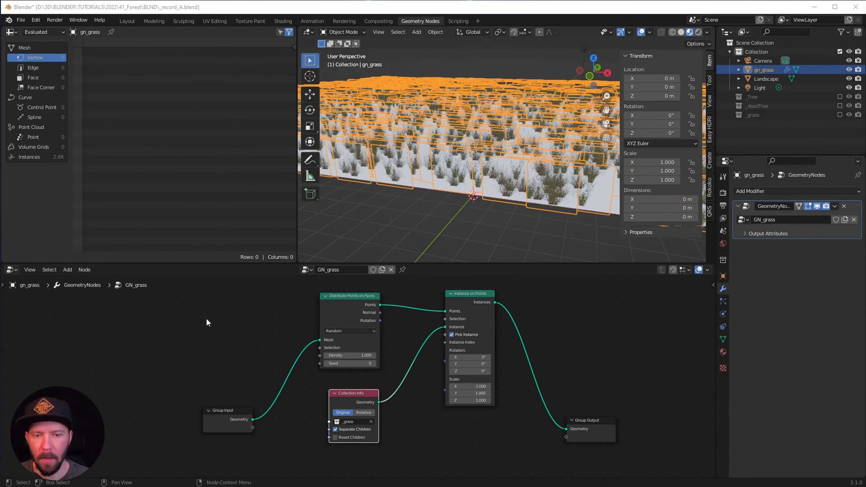
# Step: Move the Group Input, Distribute Points on Faces and Collection Info nodes away from Instance on Points and add a Random Value node below them
pyautogui.moveTo(206, 320); pyautogui.dragTo(368, 427)
pyautogui.moveTo(330, 307); pyautogui.dragTo(233, 294)
pyautogui.hotkey('shift', 'a')
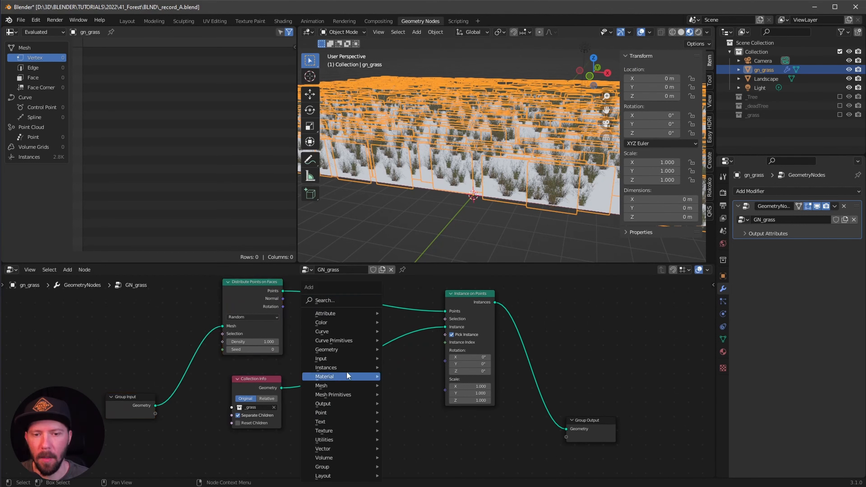
pyautogui.click(341, 303)
pyautogui.write('rand')
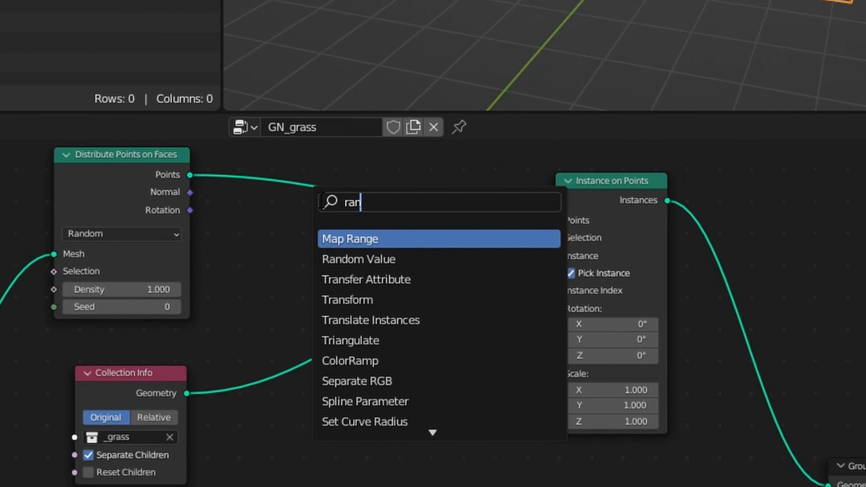
pyautogui.press('Return')
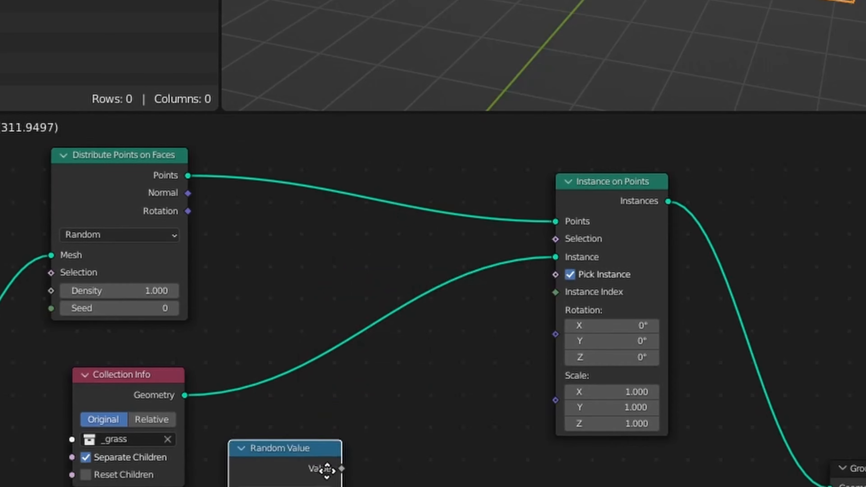
pyautogui.click(351, 468)
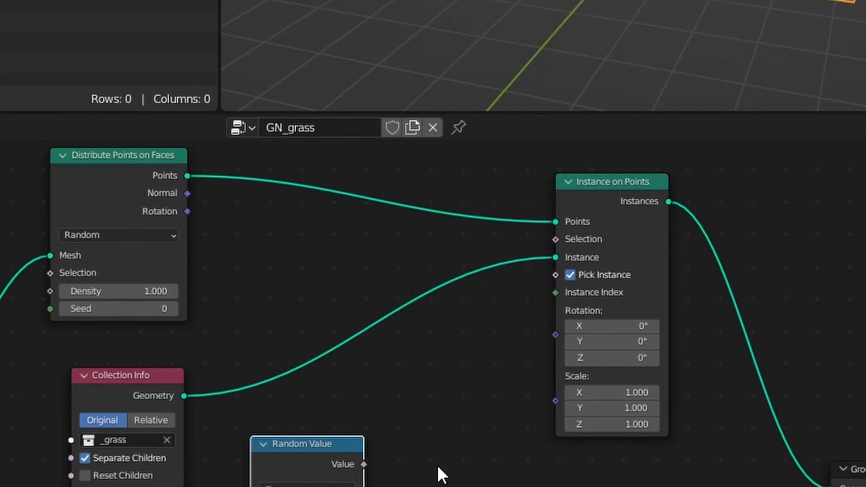
# Step: Set the Random Value node's data type to Vector and connect its Value output to the Rotation input of Instance on Points
pyautogui.moveTo(439, 466); pyautogui.dragTo(444, 387, button='middle')
pyautogui.moveTo(462, 421); pyautogui.dragTo(475, 399, button='middle')
pyautogui.keyDown('ctrl'); pyautogui.moveTo(475, 398); pyautogui.dragTo(477, 396, button='middle'); pyautogui.keyUp('ctrl')
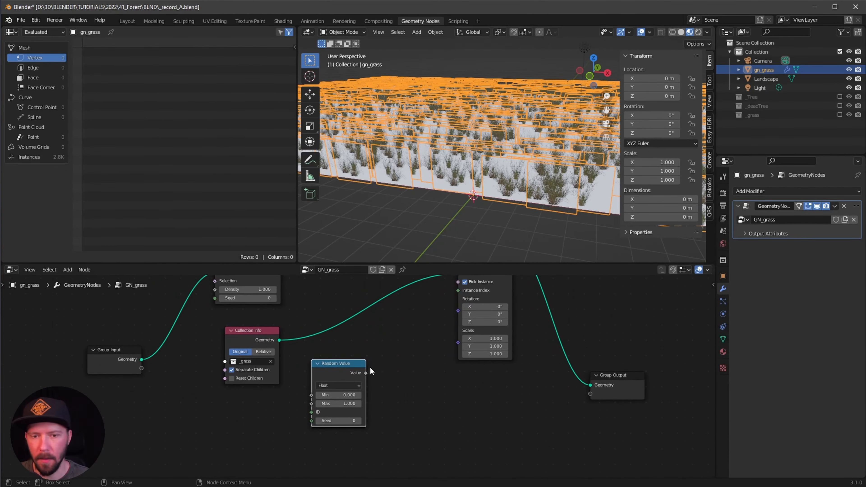
pyautogui.click(337, 385)
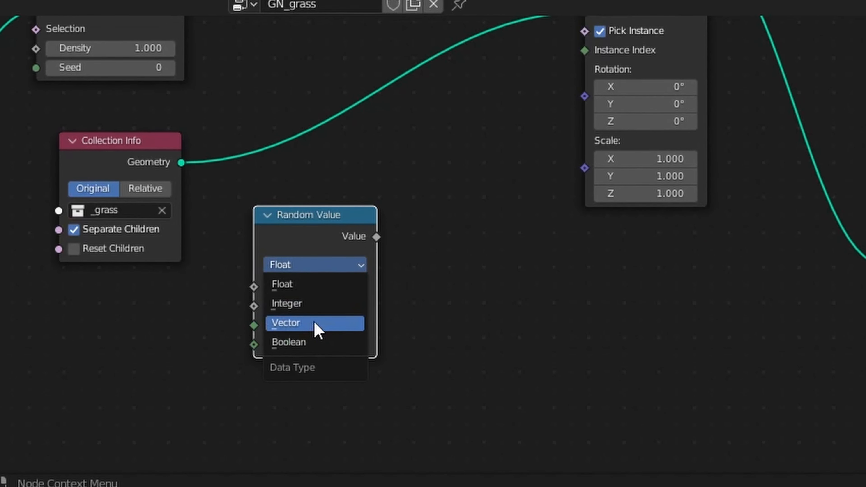
pyautogui.click(337, 411)
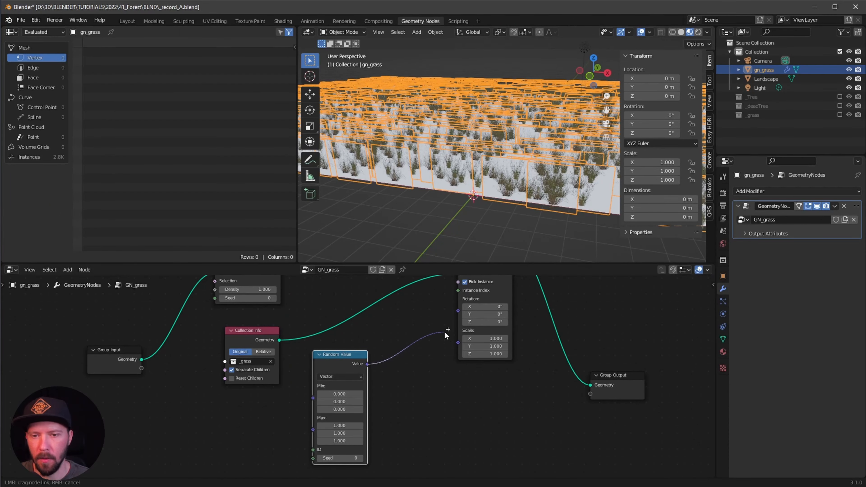
pyautogui.moveTo(459, 308); pyautogui.dragTo(458, 311)
# Step: Set the Min Y value of the rotation's Random Value node to 0.9
pyautogui.scroll(3, 416, 388)
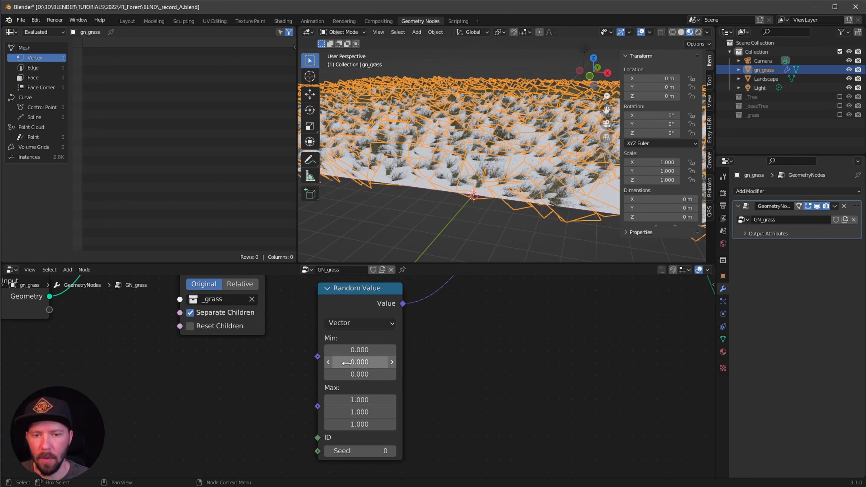
pyautogui.click(357, 363)
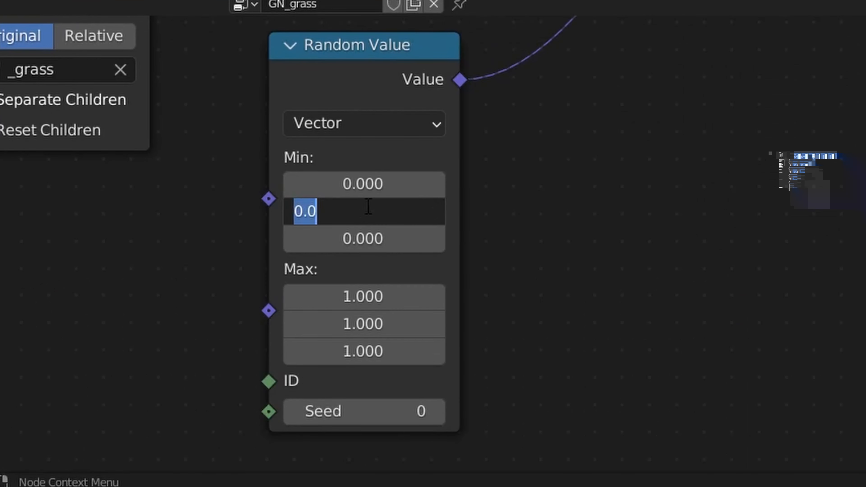
pyautogui.press('BackSpace')
pyautogui.write('.9')
pyautogui.press('Return')
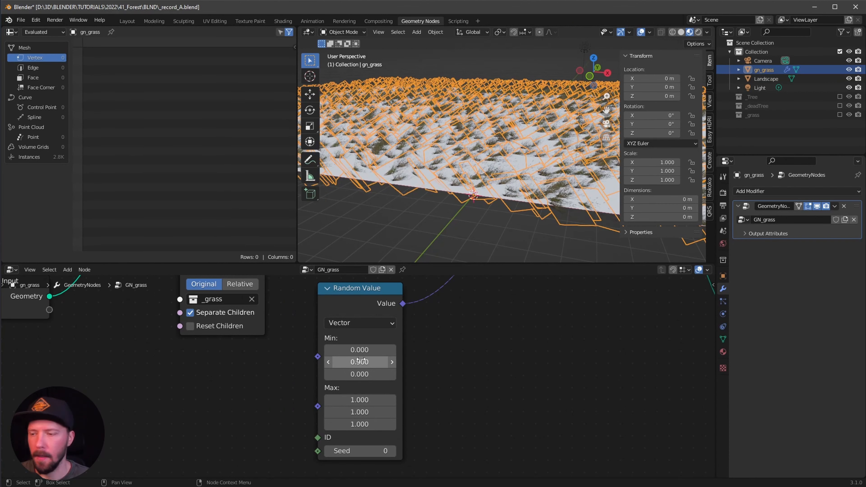
# Step: Set the Max vector of the rotation's Random Value node to X 0.1, Y 0 and Z 6.7
pyautogui.click(366, 399)
pyautogui.write('.1')
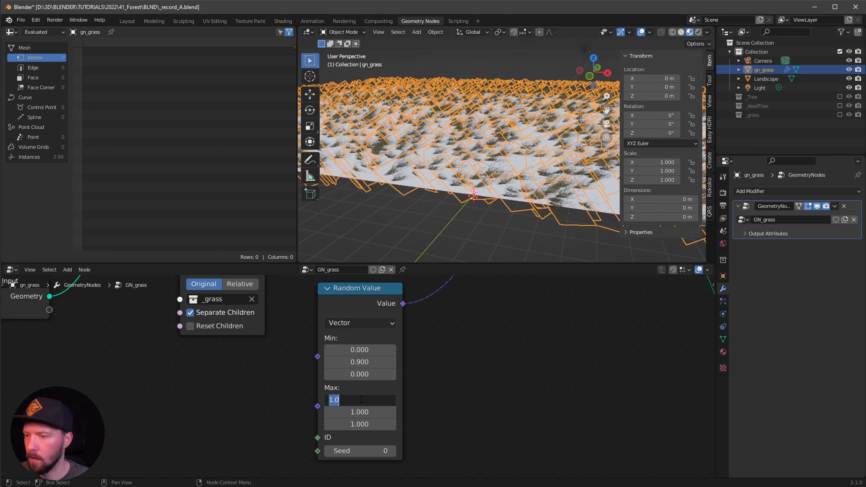
pyautogui.press('Tab')
pyautogui.write('0')
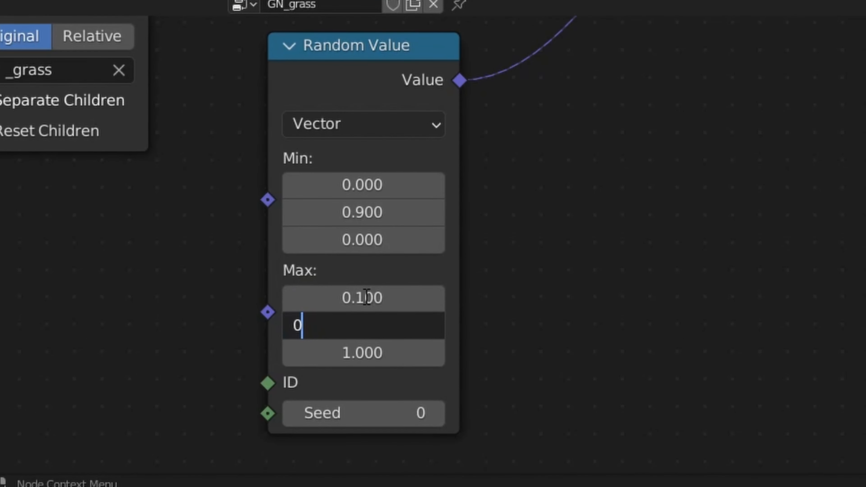
pyautogui.press('Tab')
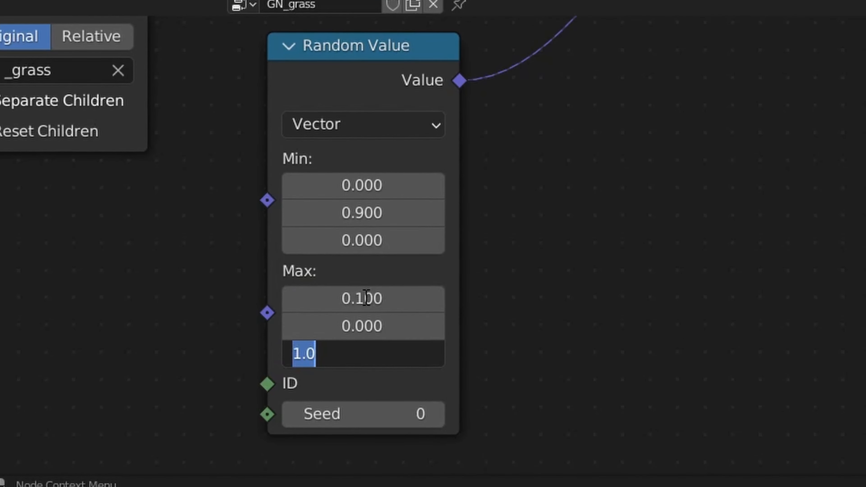
pyautogui.write('6.7')
pyautogui.press('Return')
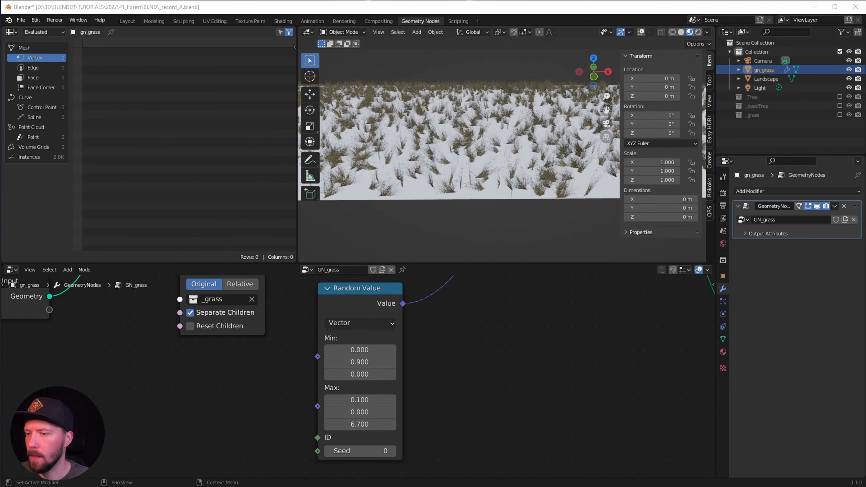
# Step: Duplicate the Random Value node and place the copy beside the original, below the Instance on Points node
pyautogui.click(447, 298)
pyautogui.moveTo(523, 295); pyautogui.dragTo(470, 348, button='middle')
pyautogui.moveTo(295, 341); pyautogui.dragTo(445, 299)
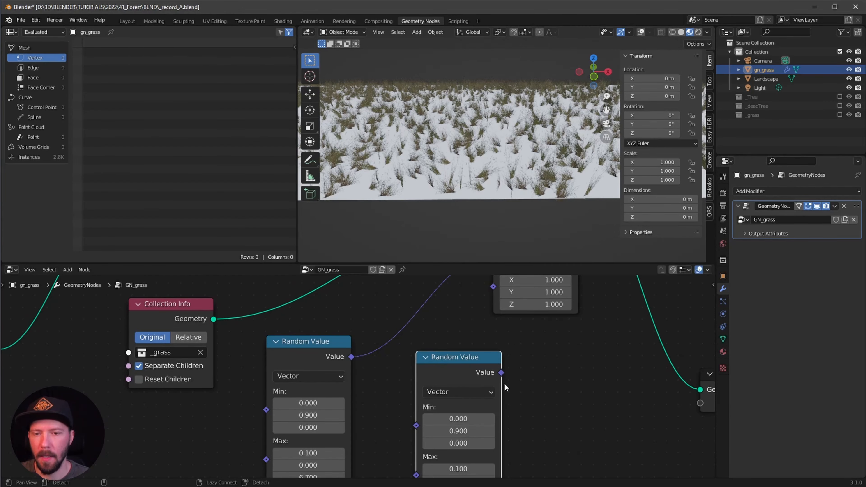
# Step: Switch the duplicated Random Value node to Float and connect its Value output to the Scale input of Instance on Points
pyautogui.moveTo(498, 399); pyautogui.dragTo(496, 352, button='middle')
pyautogui.click(474, 344)
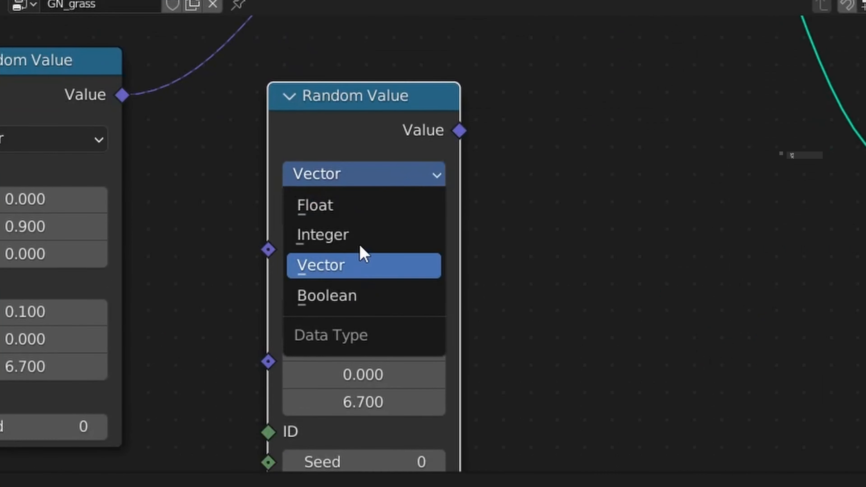
pyautogui.click(457, 360)
pyautogui.moveTo(522, 373); pyautogui.dragTo(474, 446, button='middle')
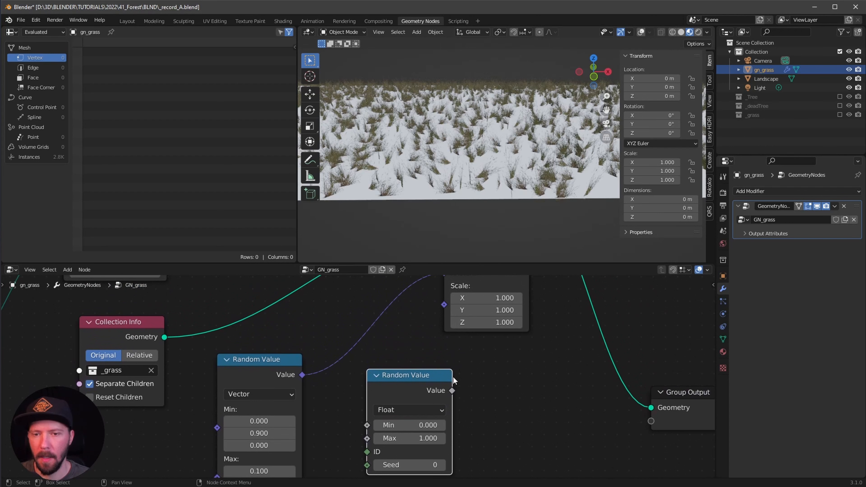
pyautogui.moveTo(443, 309); pyautogui.dragTo(444, 306)
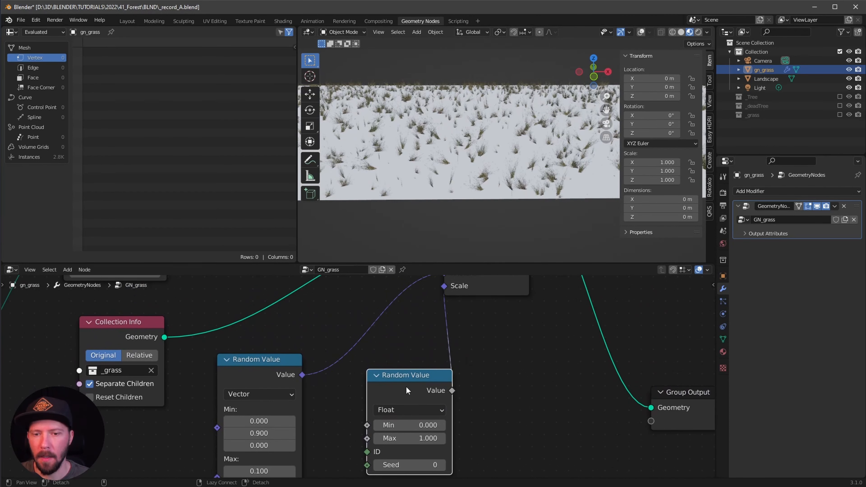
# Step: Set the range of the scale's Random Value node to Min 0.2 and Max 0.6
pyautogui.moveTo(495, 420); pyautogui.dragTo(489, 402, button='middle')
pyautogui.scroll(2, 480, 414)
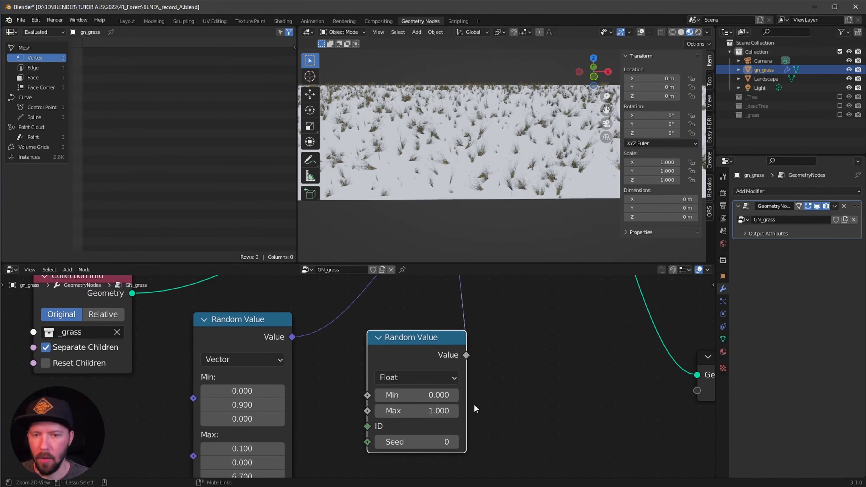
pyautogui.doubleClick(434, 394)
pyautogui.write('.2')
pyautogui.press('Tab')
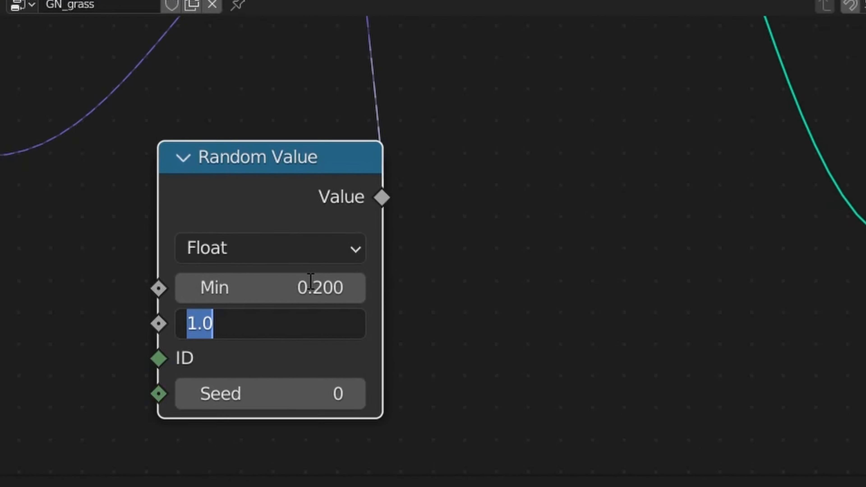
pyautogui.write('.6')
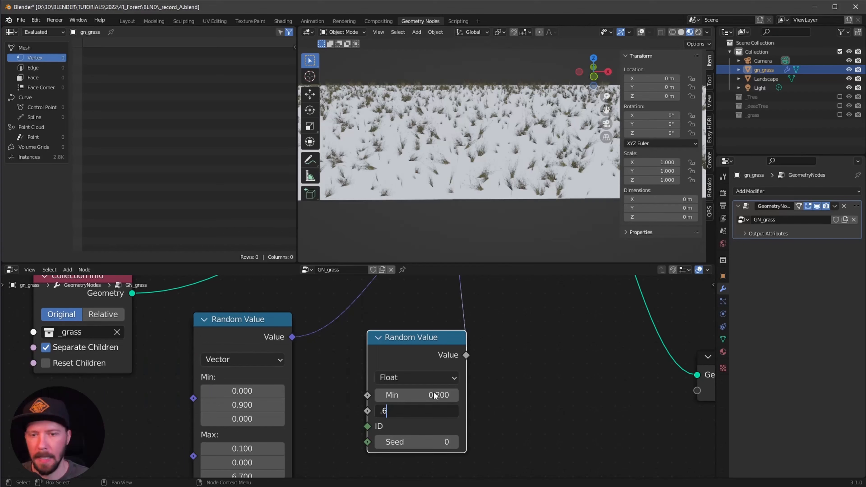
pyautogui.press('Return')
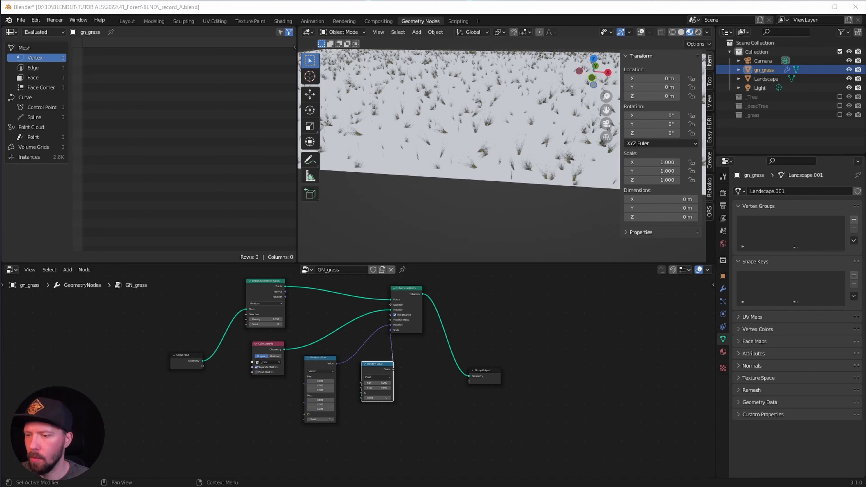
# Step: Duplicate the Distribute Points on Faces, Collection Info, Instance on Points and both Random Value nodes, placing the copies below the originals
pyautogui.moveTo(220, 289); pyautogui.dragTo(422, 441)
pyautogui.hotkey('shift', 'd')
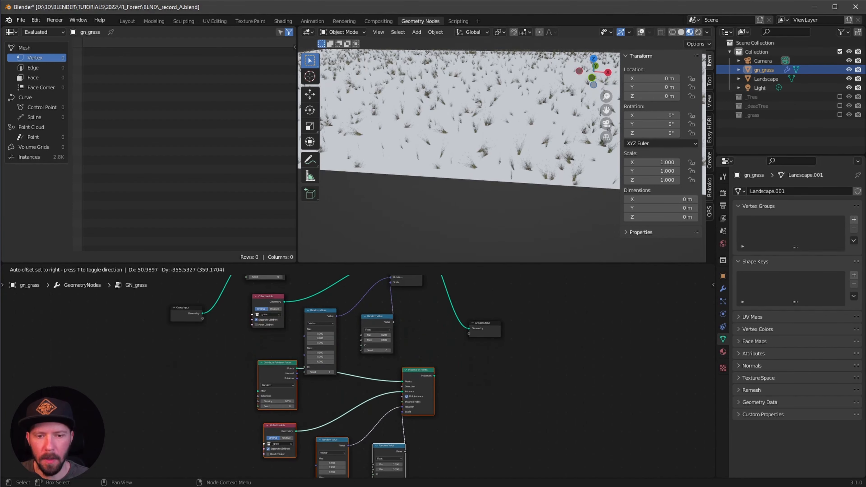
pyautogui.click(409, 459)
# Step: Move Group Output farther from the node chains and connect Group Input's Geometry to the Mesh input of the duplicated Distribute Points on Faces node
pyautogui.moveTo(453, 378); pyautogui.dragTo(425, 457, button='middle')
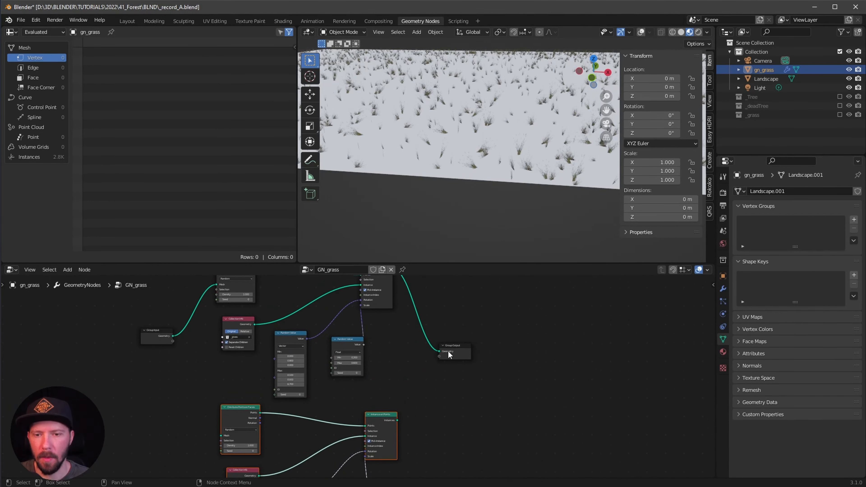
pyautogui.moveTo(450, 354); pyautogui.dragTo(560, 354)
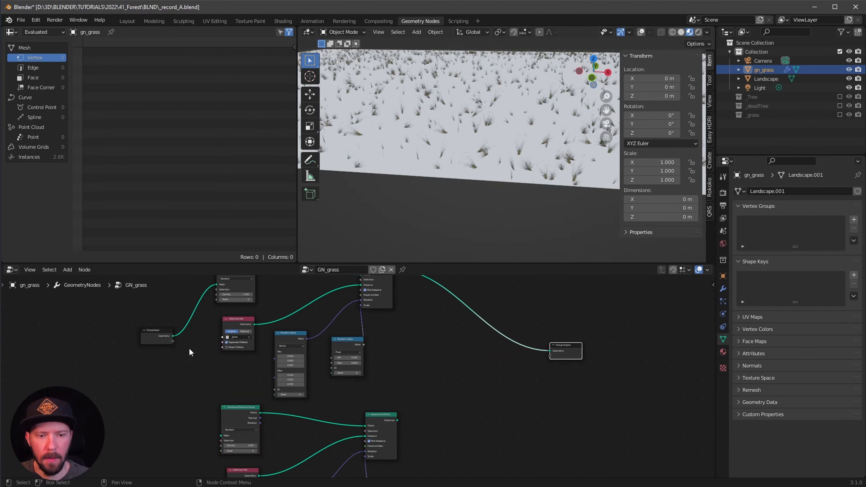
pyautogui.moveTo(174, 334); pyautogui.dragTo(220, 443)
pyautogui.moveTo(173, 336); pyautogui.dragTo(219, 441)
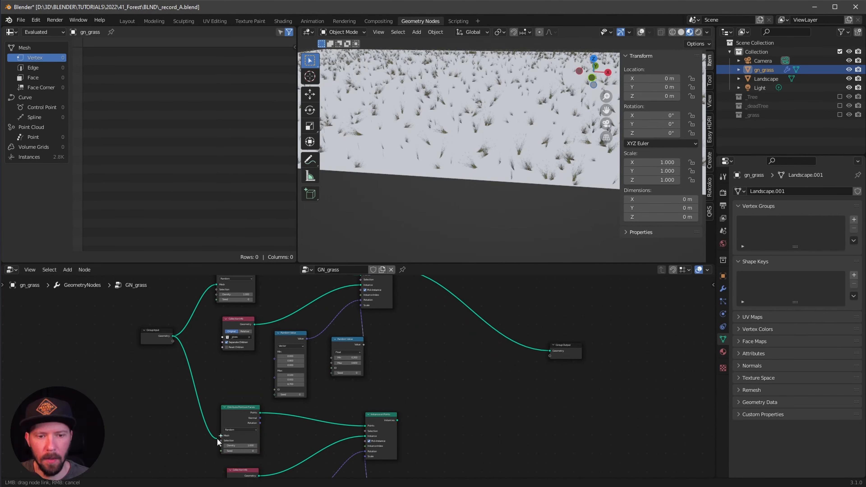
# Step: Insert a Join Geometry node before Group Output and connect the duplicated Instance on Points node's Instances output to it
pyautogui.hotkey('shift', 'a')
pyautogui.click(504, 300)
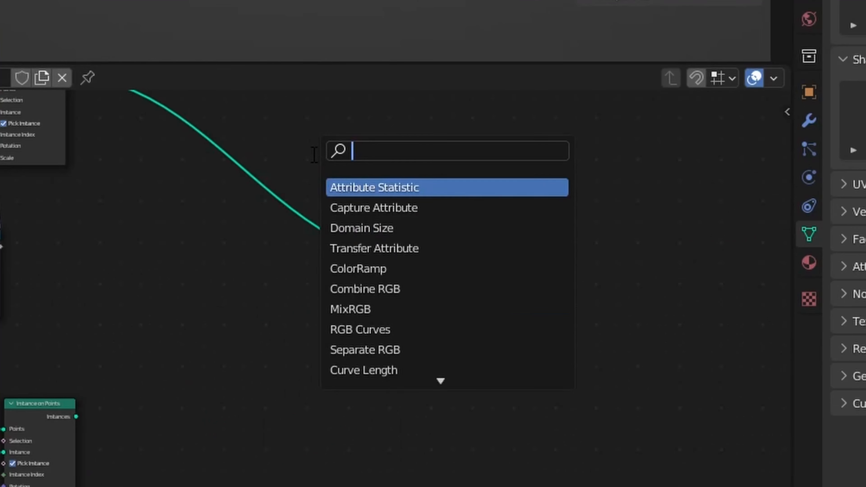
pyautogui.write('joi')
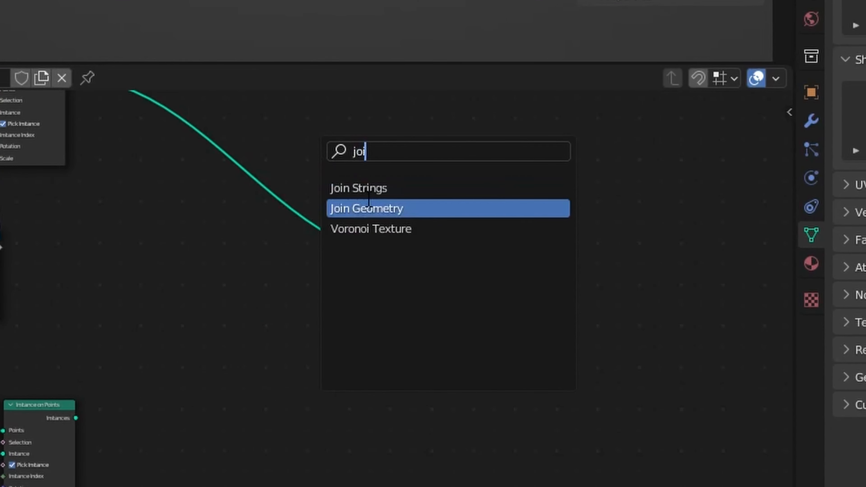
pyautogui.click(369, 202)
pyautogui.click(338, 251)
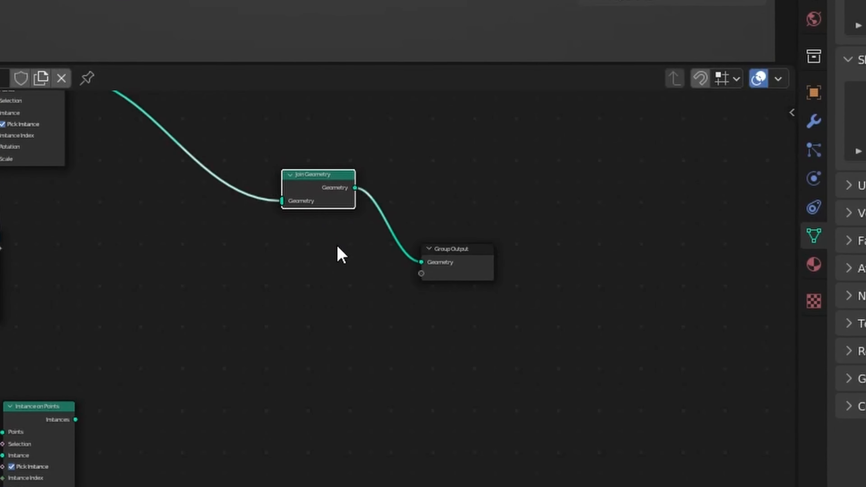
pyautogui.moveTo(76, 418); pyautogui.dragTo(146, 377)
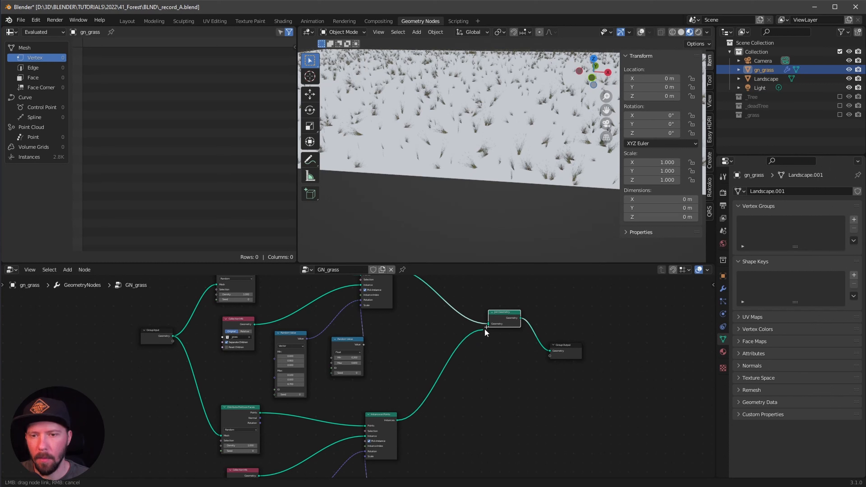
pyautogui.moveTo(485, 329); pyautogui.dragTo(488, 327)
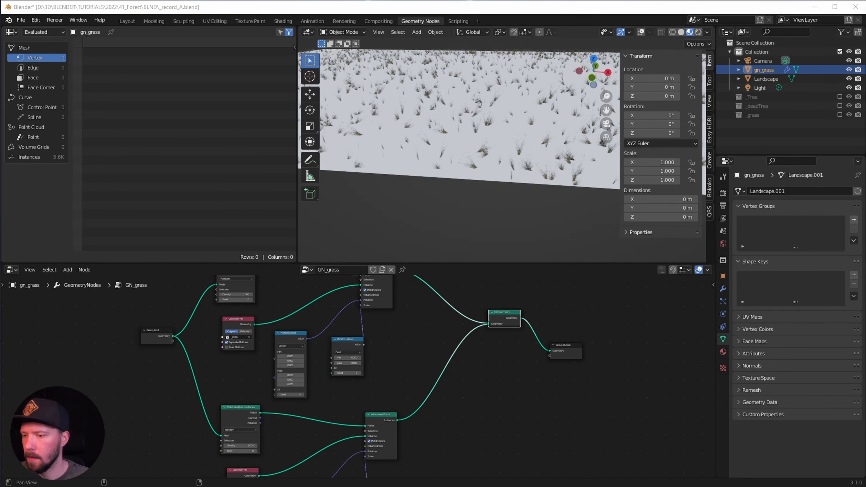
# Step: Set the Seed of the duplicated Distribute Points on Faces node to 34
pyautogui.click(170, 422)
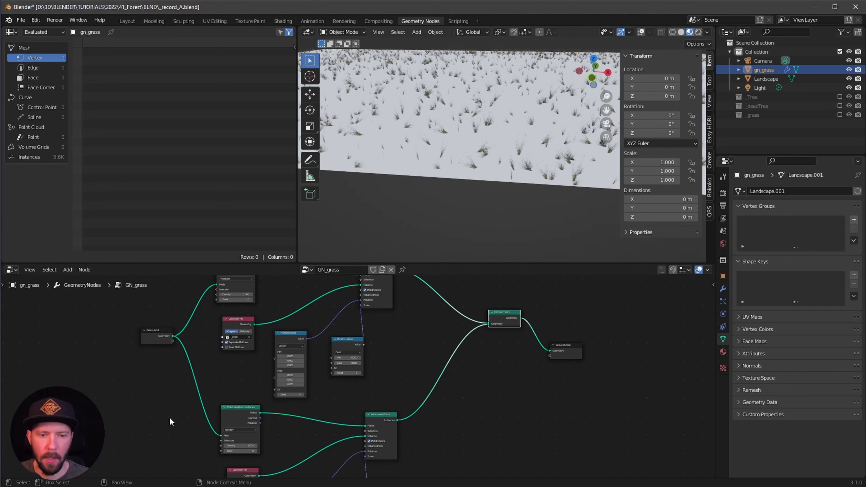
pyautogui.moveTo(175, 422); pyautogui.dragTo(197, 389, button='middle')
pyautogui.scroll(5, 300, 391)
pyautogui.moveTo(293, 439); pyautogui.dragTo(310, 401, button='middle')
pyautogui.scroll(3, 311, 400)
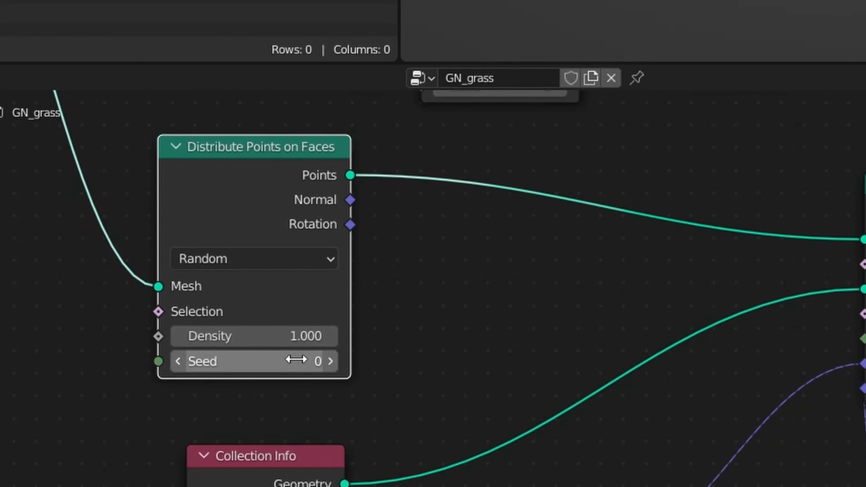
pyautogui.click(296, 359)
pyautogui.write('34')
pyautogui.press('Return')
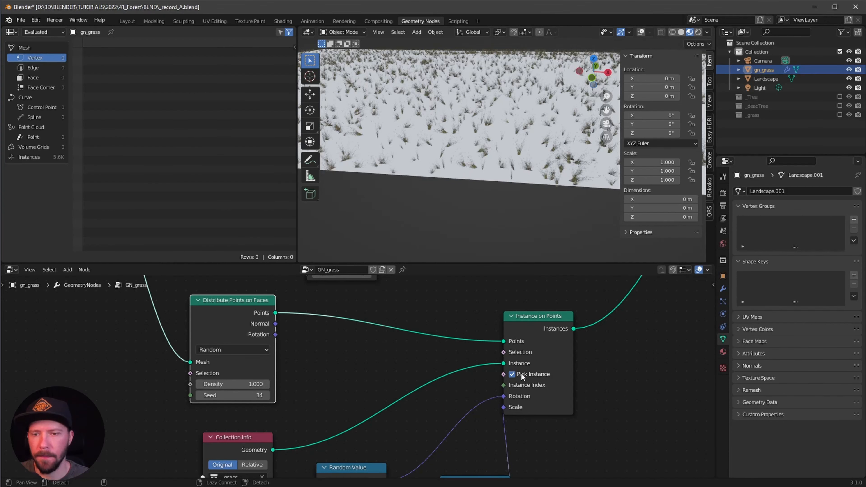
pyautogui.keyDown('shift'); pyautogui.scroll(-10, 522, 375); pyautogui.keyUp('shift')
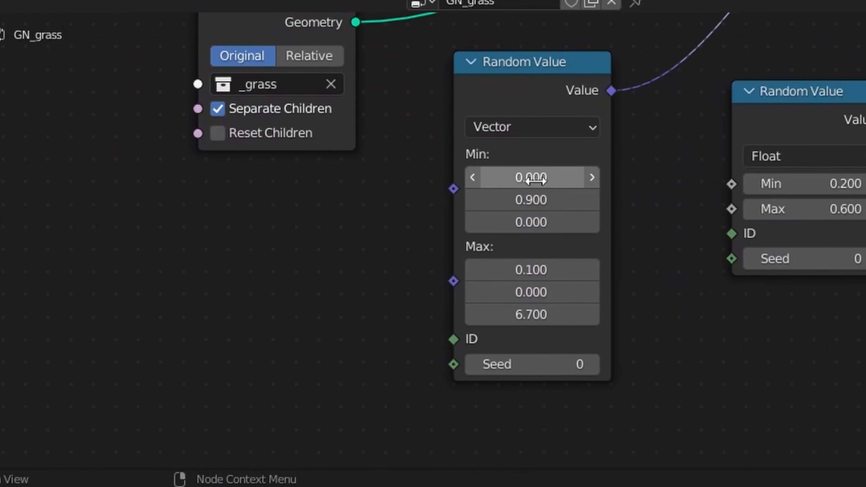
# Step: In the duplicated vector Random Value node, set Min X to 0 and Y to -0.3, and Max X to -1 and Y to 0
pyautogui.click(535, 180)
pyautogui.write('0')
pyautogui.press('Tab')
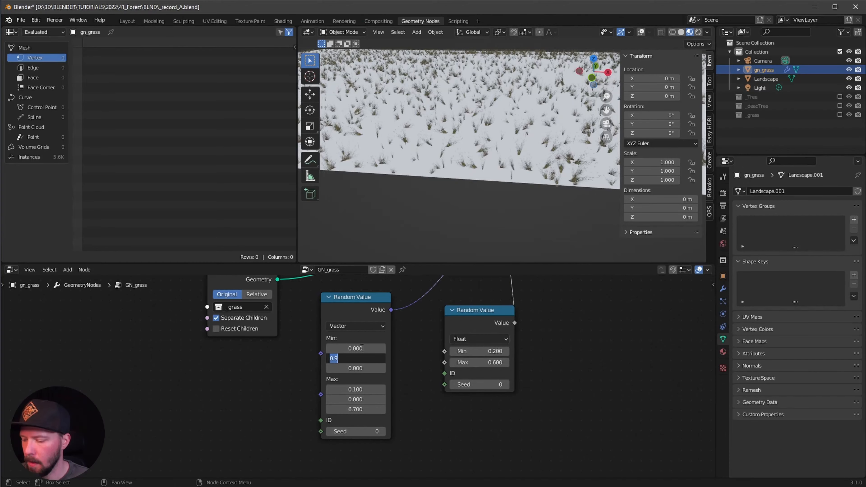
pyautogui.write('-.3')
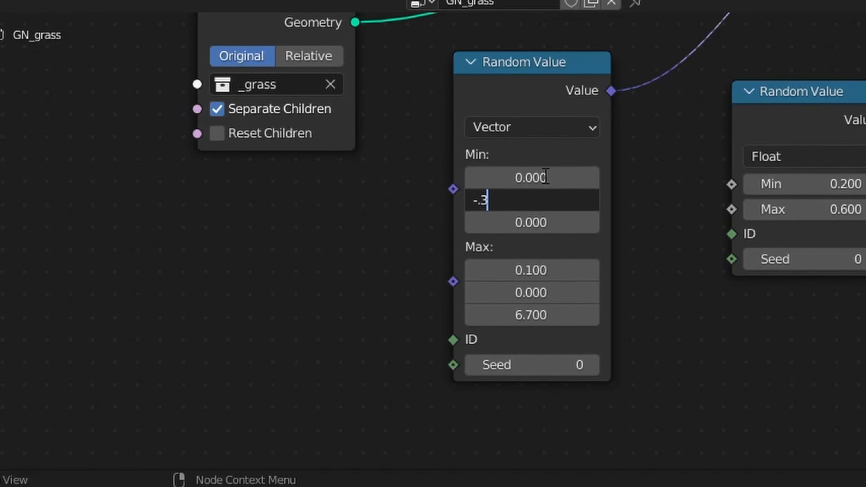
pyautogui.press('Return')
pyautogui.click(549, 268)
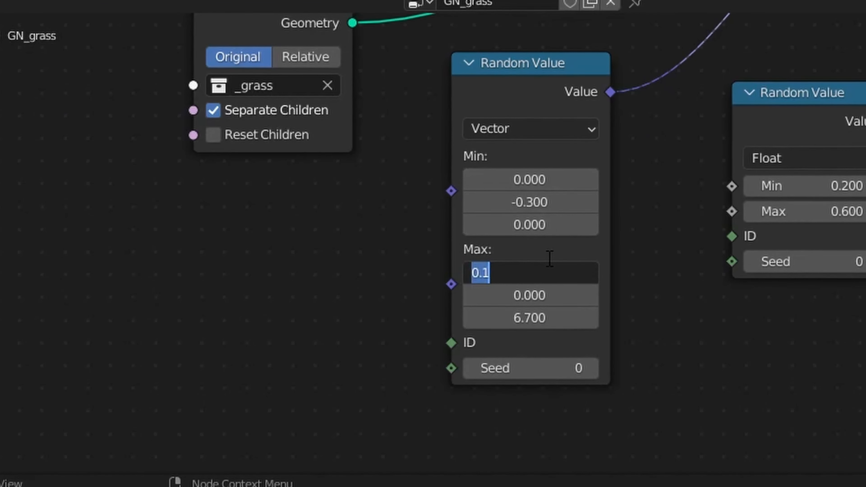
pyautogui.write('-1')
pyautogui.press('Tab')
pyautogui.write('0')
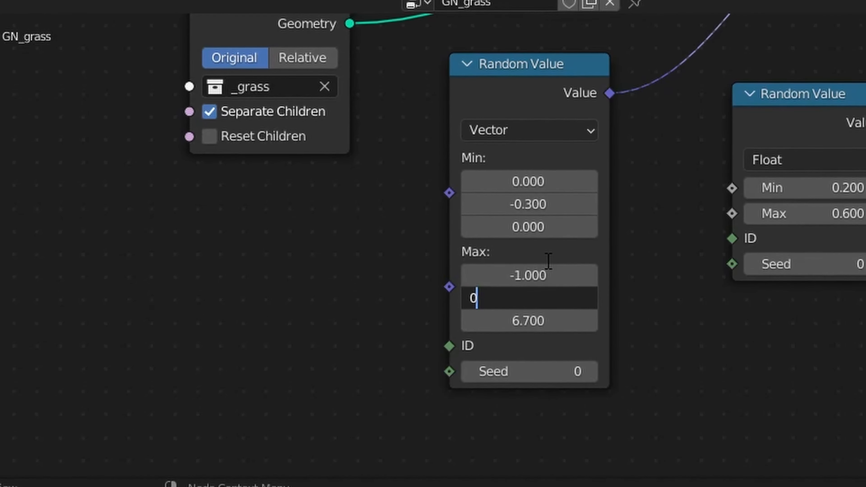
pyautogui.press('Return')
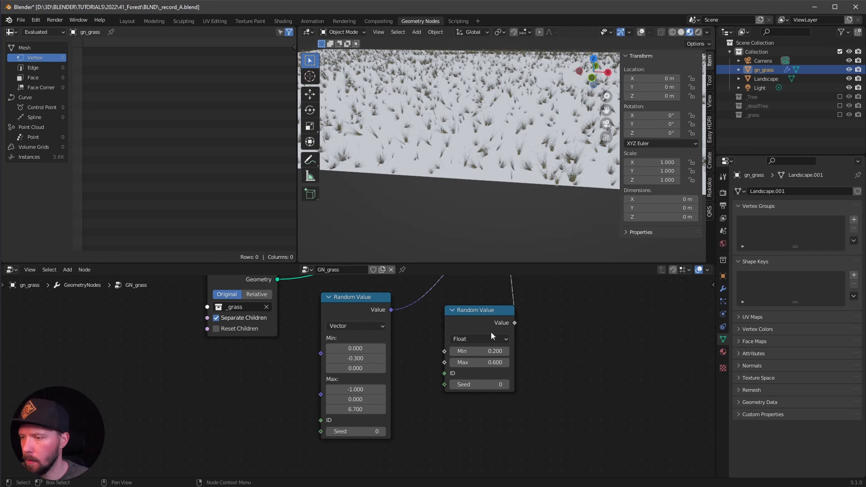
# Step: Set the Max of the duplicated float Random Value node to 0.5
pyautogui.click(501, 363)
pyautogui.write('.5')
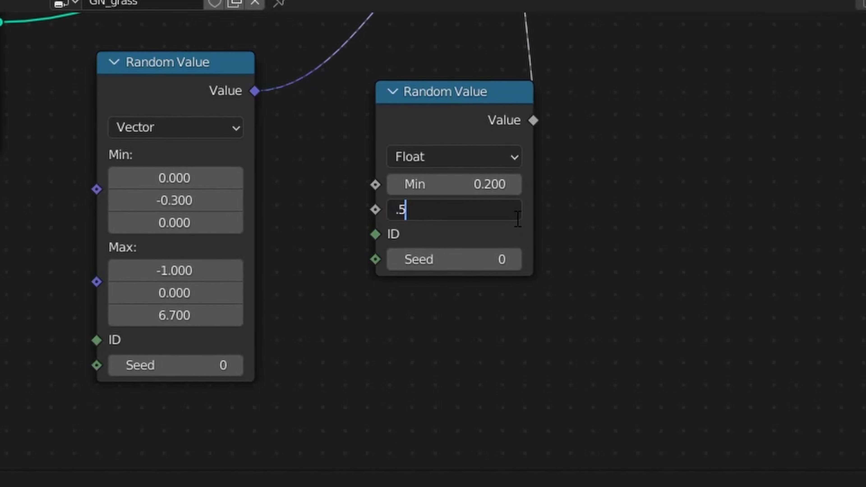
pyautogui.press('Return')
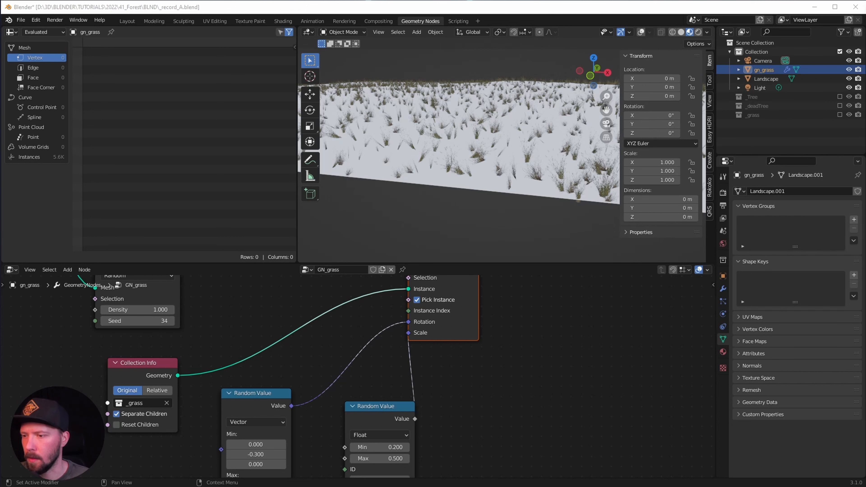
# Step: Set the Density of the original Distribute Points on Faces node to 10 and check the grass coverage
pyautogui.moveTo(251, 318); pyautogui.dragTo(279, 367)
pyautogui.keyDown('alt'); pyautogui.moveTo(219, 277); pyautogui.dragTo(346, 409); pyautogui.keyUp('alt')
pyautogui.keyDown('ctrl'); pyautogui.keyDown('alt'); pyautogui.moveTo(345, 409); pyautogui.dragTo(316, 380); pyautogui.keyUp('alt'); pyautogui.keyUp('ctrl')
pyautogui.keyDown('alt'); pyautogui.moveTo(276, 308); pyautogui.dragTo(270, 434); pyautogui.keyUp('alt')
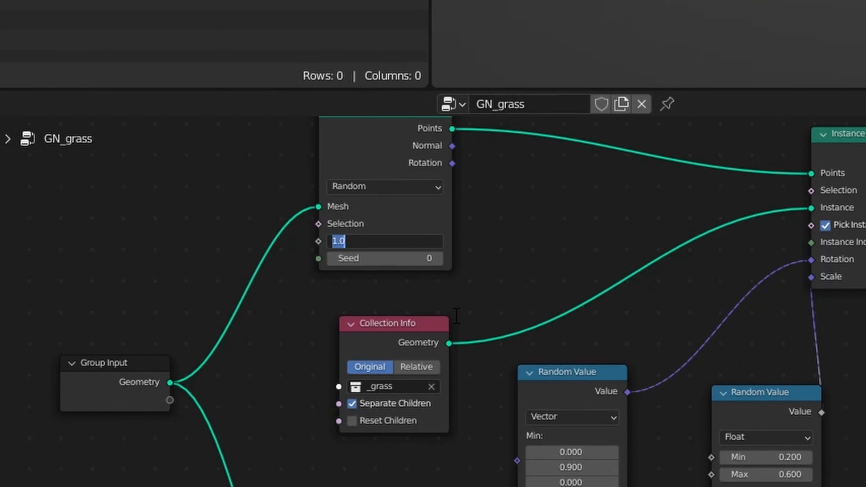
pyautogui.write('10')
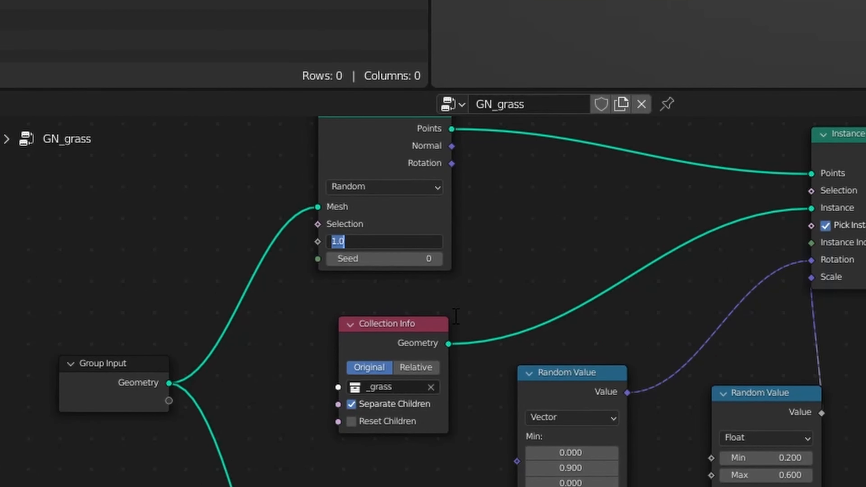
pyautogui.press('Return')
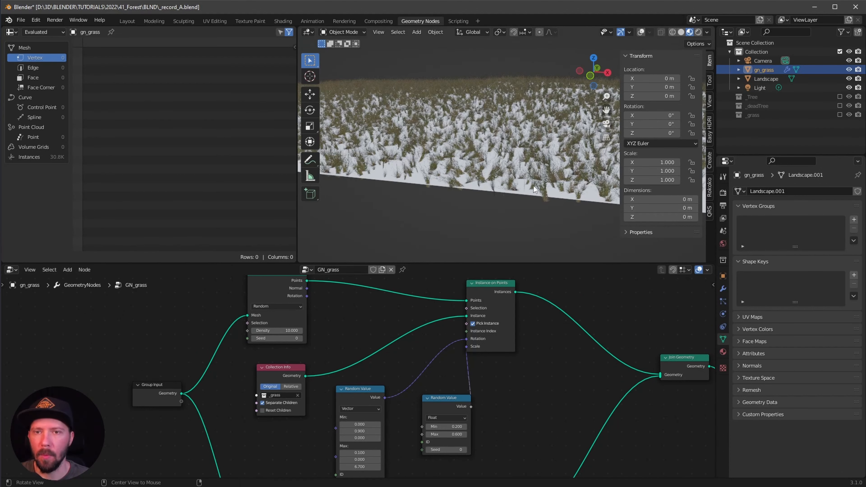
pyautogui.keyDown('alt'); pyautogui.moveTo(527, 182); pyautogui.dragTo(538, 162); pyautogui.keyUp('alt')
pyautogui.moveTo(537, 163); pyautogui.dragTo(518, 176, button='middle')
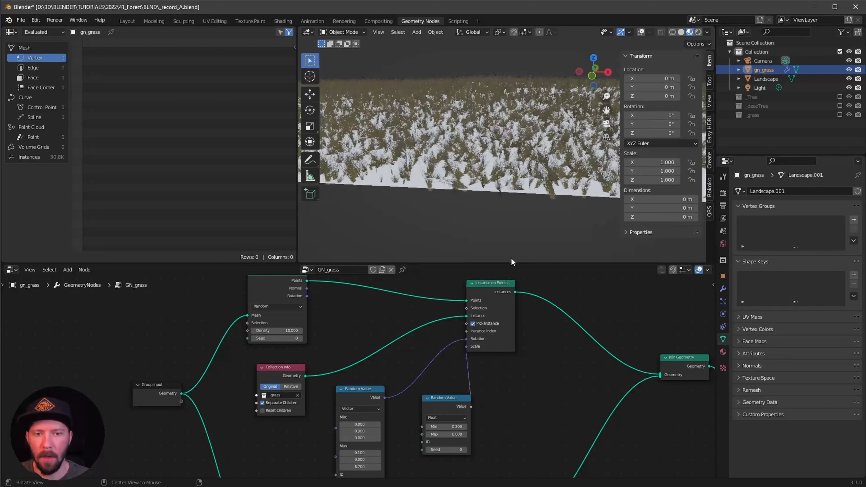
# Step: Set the Density of the duplicated Distribute Points on Faces node to 25 and check the grass coverage
pyautogui.moveTo(351, 433); pyautogui.dragTo(405, 301, button='middle')
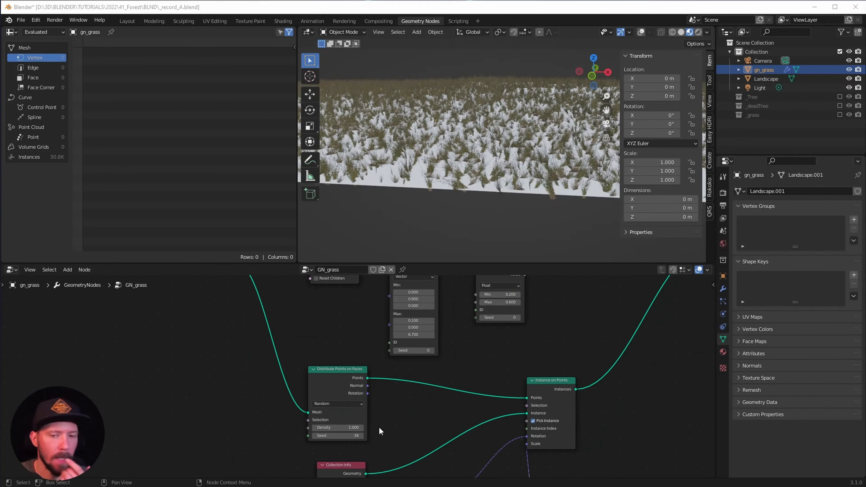
pyautogui.click(356, 428)
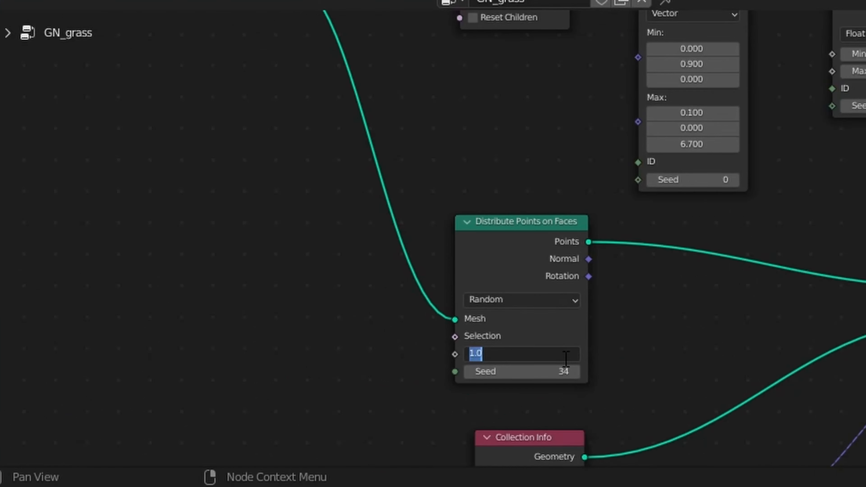
pyautogui.write('25')
pyautogui.press('Return')
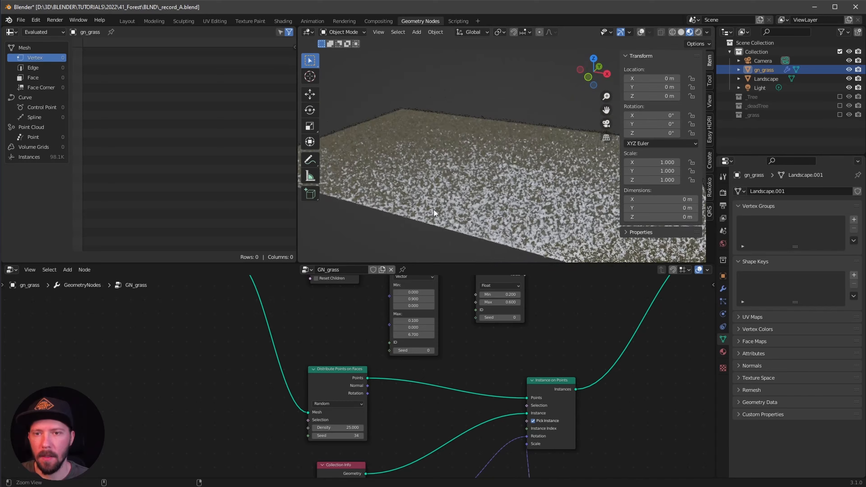
pyautogui.keyDown('ctrl'); pyautogui.keyDown('alt'); pyautogui.moveTo(434, 210); pyautogui.dragTo(501, 174); pyautogui.keyUp('alt'); pyautogui.keyUp('ctrl')
pyautogui.moveTo(496, 197); pyautogui.dragTo(510, 217, button='middle')
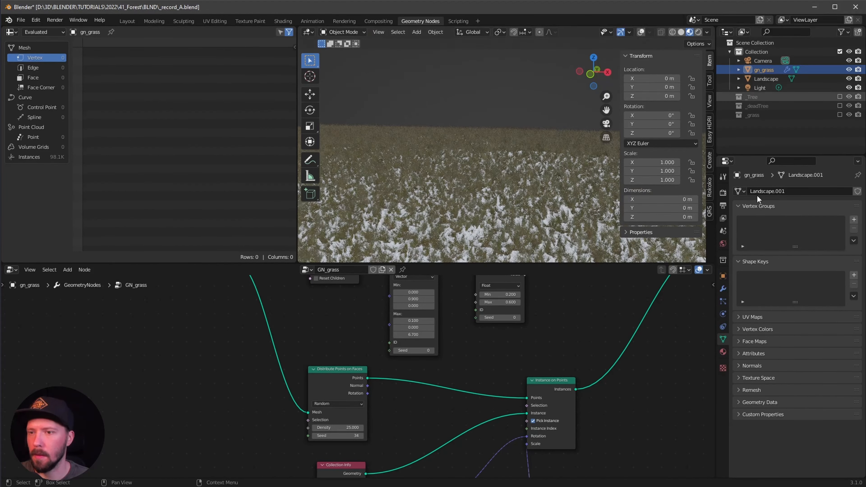
# Step: Turn off the viewport display of gn_grass's Geometry Nodes modifier and hide the Landscape object
pyautogui.click(723, 276)
pyautogui.click(723, 289)
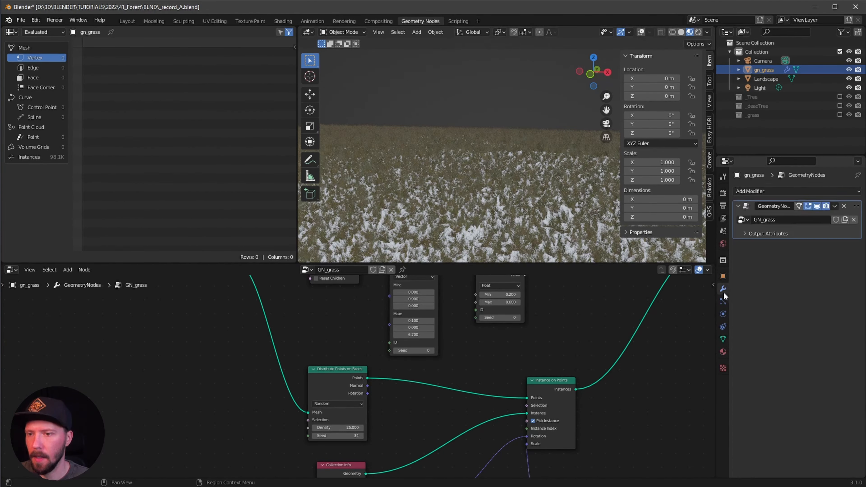
pyautogui.click(817, 206)
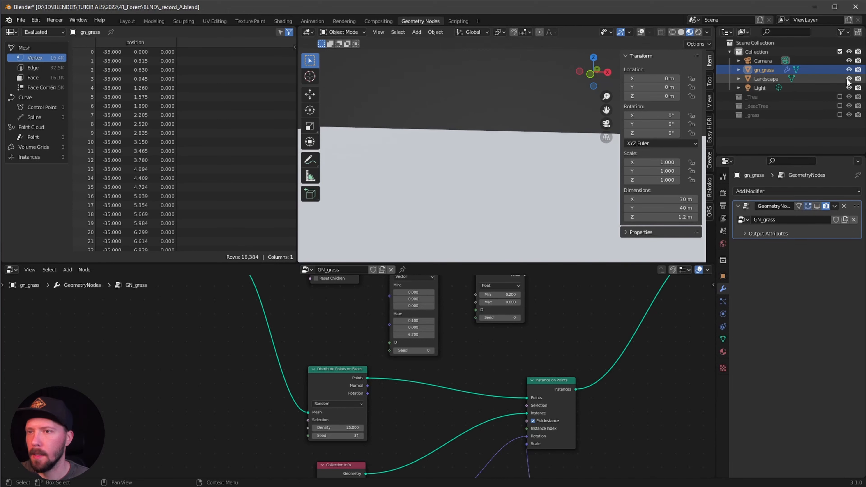
# Step: Edit the gn_grass mesh from the top with overlays shown, deleting everything outside a rectangular patch at the middle of its front edge
pyautogui.press('Tab')
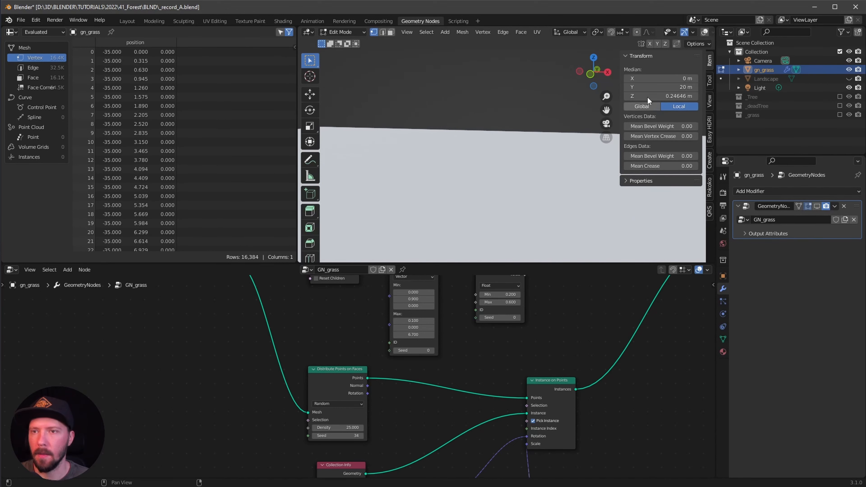
pyautogui.click(704, 32)
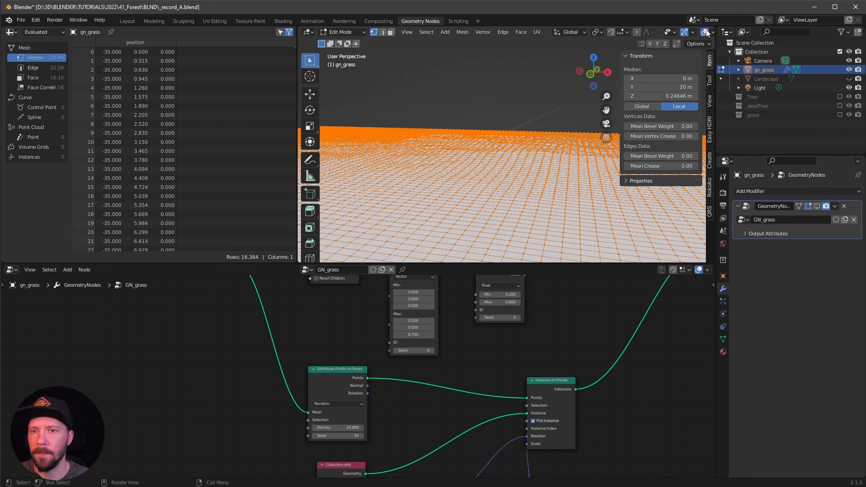
pyautogui.moveTo(564, 137); pyautogui.dragTo(561, 191, button='middle')
pyautogui.scroll(-4, 559, 197)
pyautogui.press('KP_7')
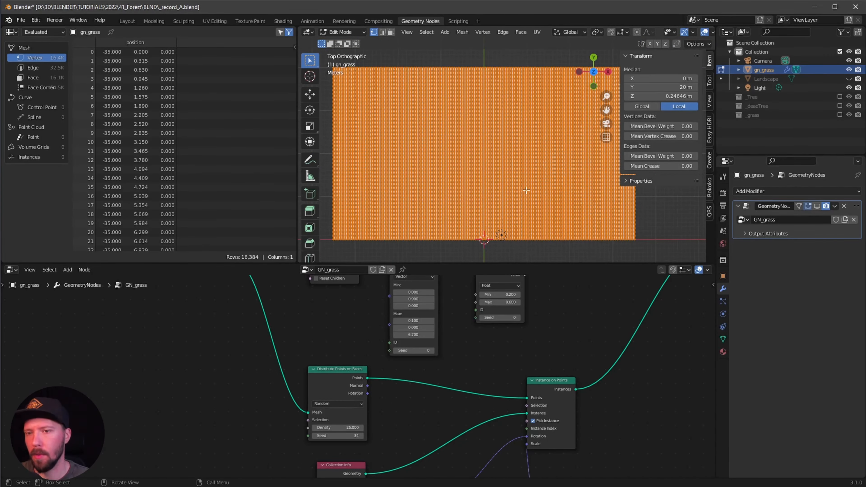
pyautogui.press('n')
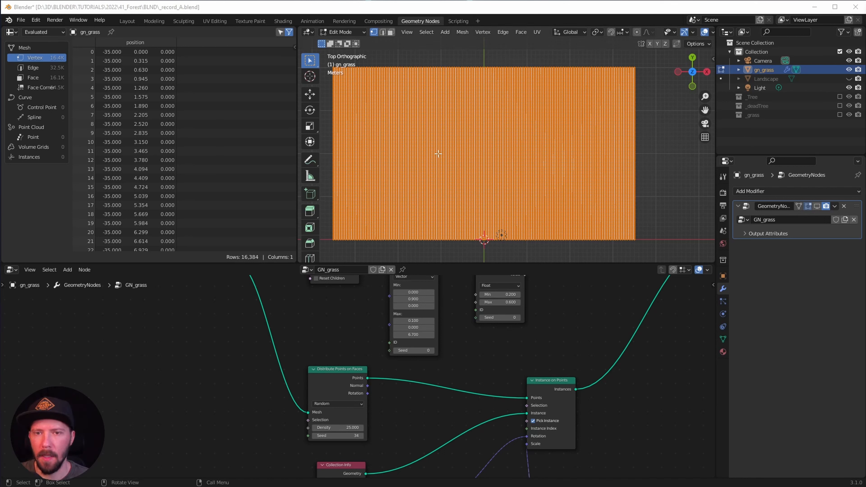
pyautogui.moveTo(428, 143); pyautogui.dragTo(557, 250)
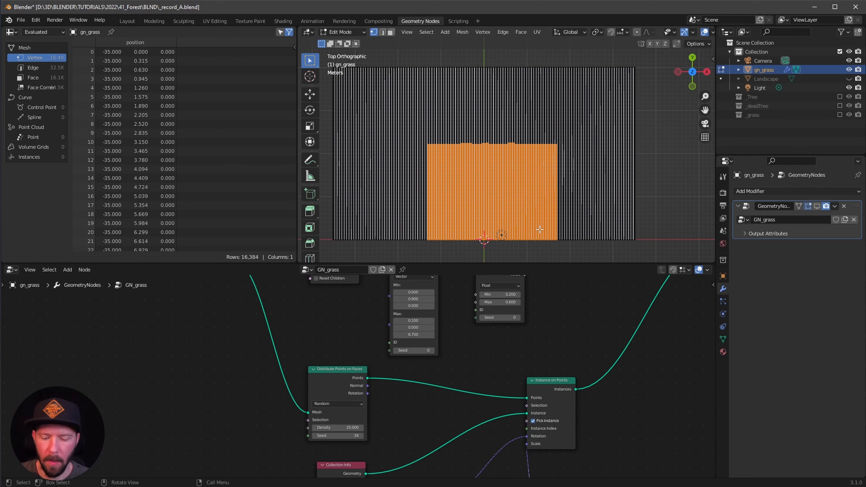
pyautogui.hotkey('ctrl', 'i')
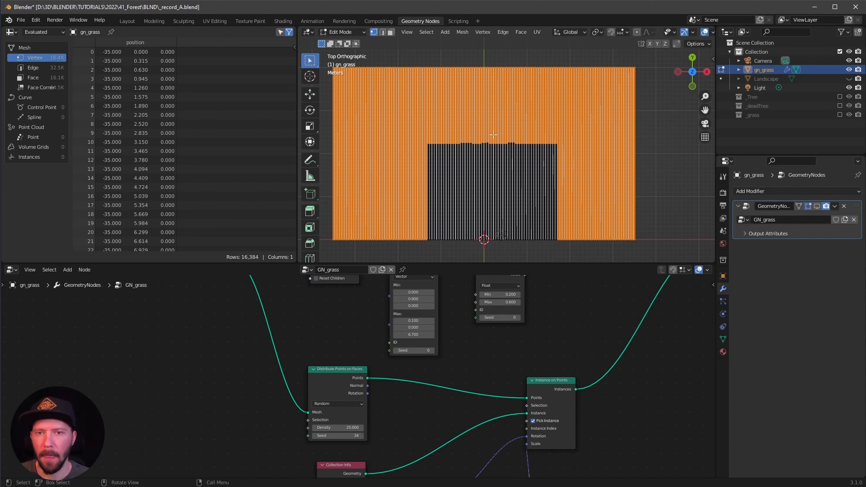
pyautogui.press('x')
pyautogui.click(483, 125)
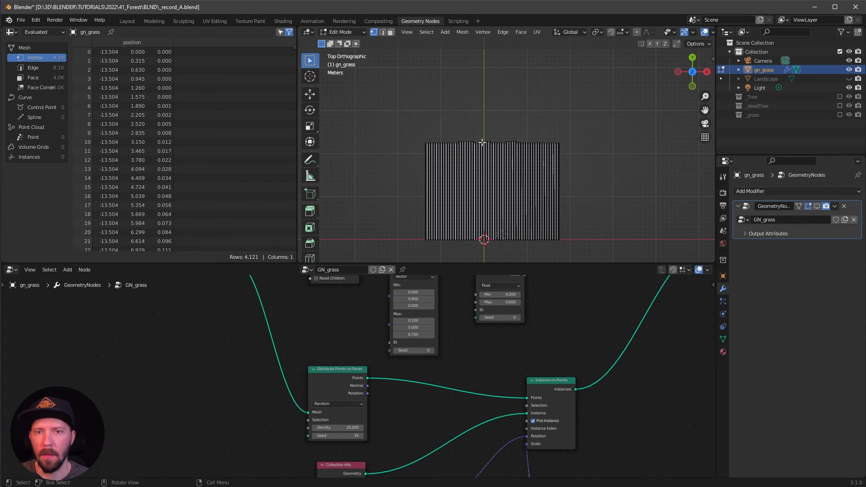
pyautogui.moveTo(496, 198); pyautogui.dragTo(479, 198, button='middle')
pyautogui.press('Tab')
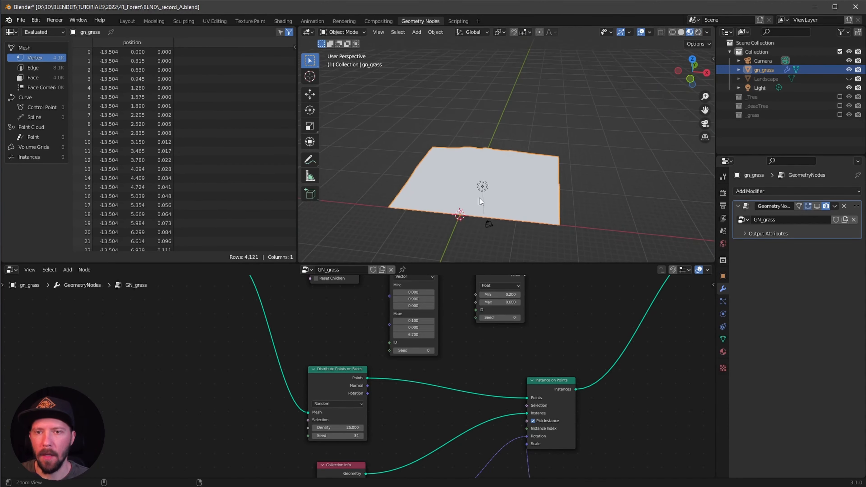
# Step: Turn the viewport display of gn_grass's Geometry Nodes modifier back on and inspect the grass on the reduced patch
pyautogui.scroll(5, 479, 198)
pyautogui.scroll(-4, 501, 206)
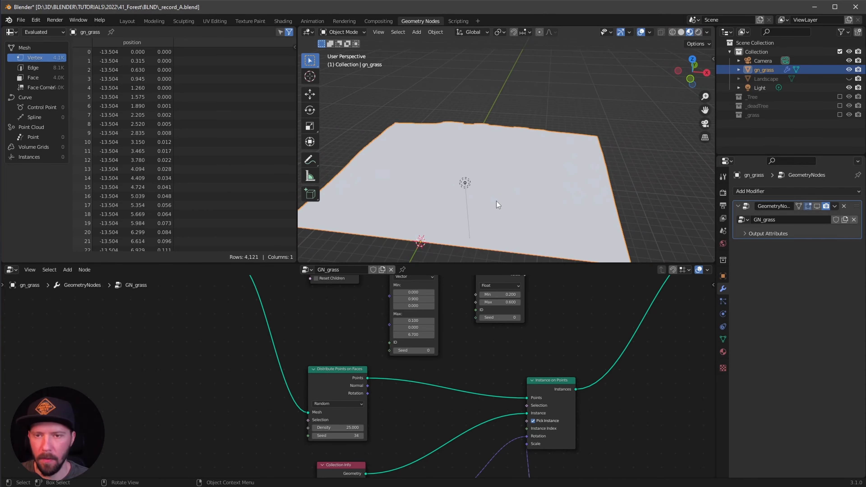
pyautogui.click(817, 207)
pyautogui.moveTo(555, 213); pyautogui.dragTo(601, 157, button='middle')
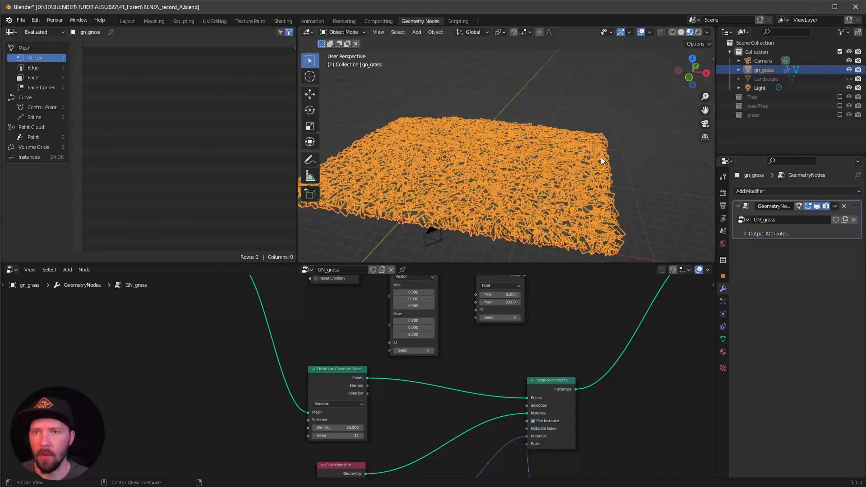
# Step: Hide the viewport overlays and unhide the Landscape object
pyautogui.click(640, 32)
pyautogui.hotkey('alt', 'h')
pyautogui.scroll(4, 548, 177)
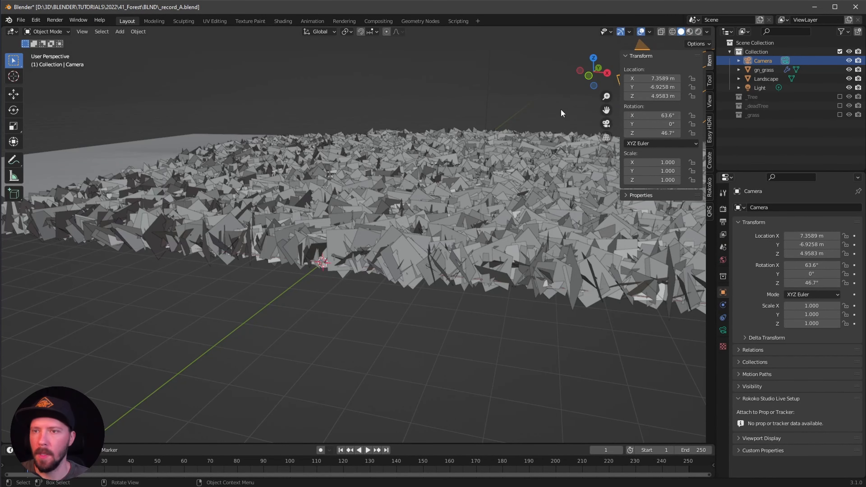
# Step: Select the Camera object and look at the grass field through the camera
pyautogui.moveTo(560, 108); pyautogui.dragTo(528, 154, button='middle')
pyautogui.keyDown('shift'); pyautogui.moveTo(568, 129); pyautogui.dragTo(456, 156, button='middle'); pyautogui.keyUp('shift')
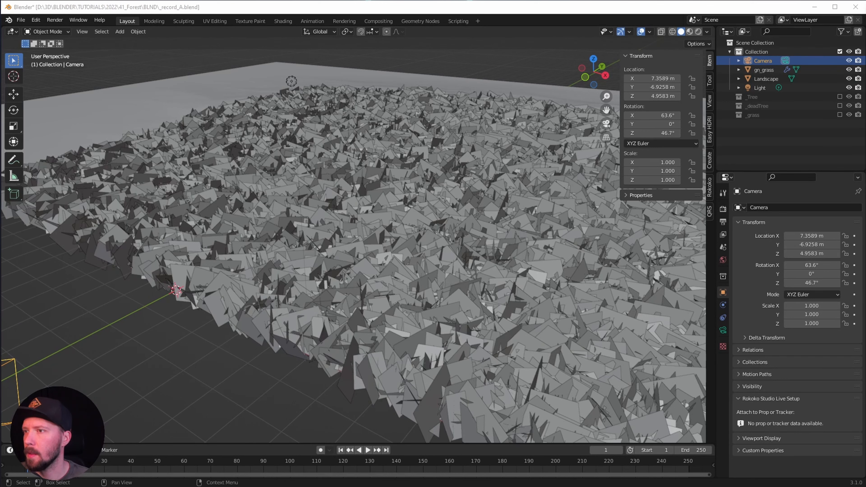
pyautogui.click(763, 63)
pyautogui.moveTo(538, 130); pyautogui.dragTo(528, 129, button='middle')
pyautogui.keyDown('shift'); pyautogui.moveTo(528, 130); pyautogui.dragTo(539, 111, button='middle'); pyautogui.keyUp('shift')
pyautogui.press('KP_0')
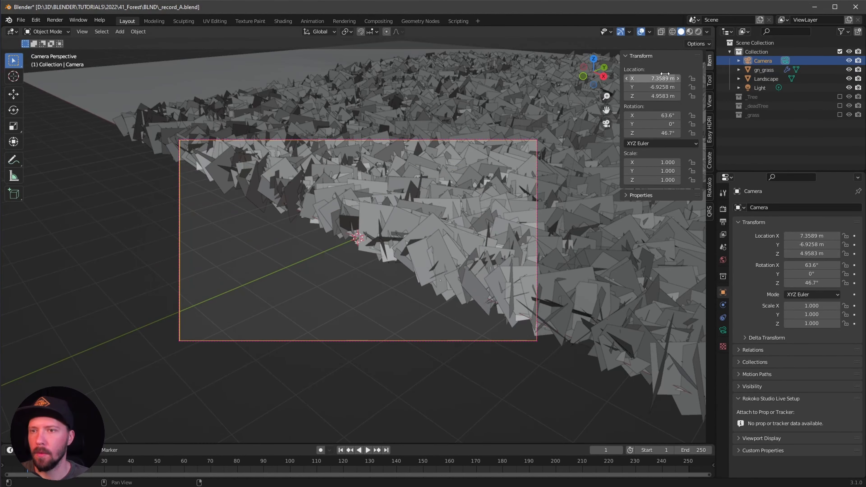
# Step: Set the Camera's location to X -0.3 m, Y -4 m and Z 1.5 m
pyautogui.click(664, 78)
pyautogui.press('BackSpace')
pyautogui.write('-0.3')
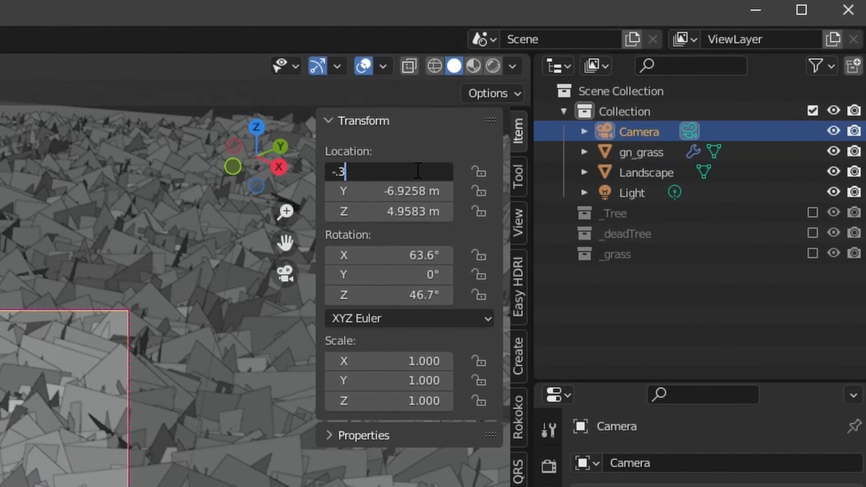
pyautogui.press('Tab')
pyautogui.write('-4')
pyautogui.press('Tab')
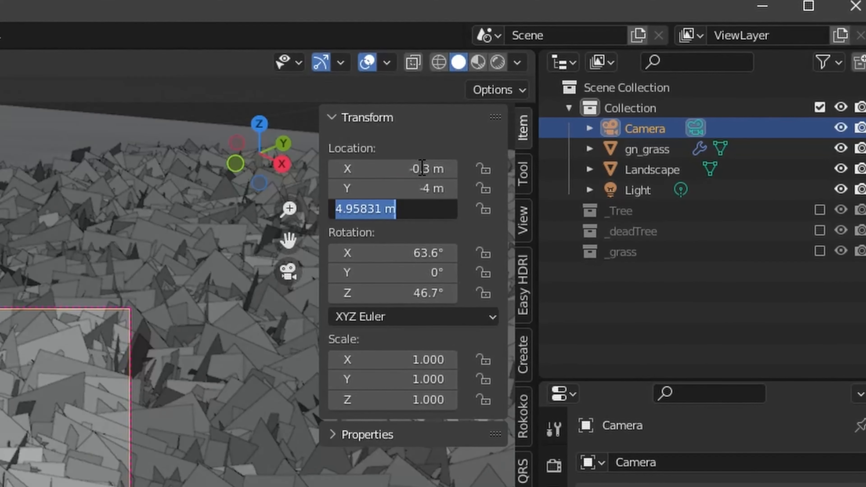
pyautogui.write('1.5')
pyautogui.press('Tab')
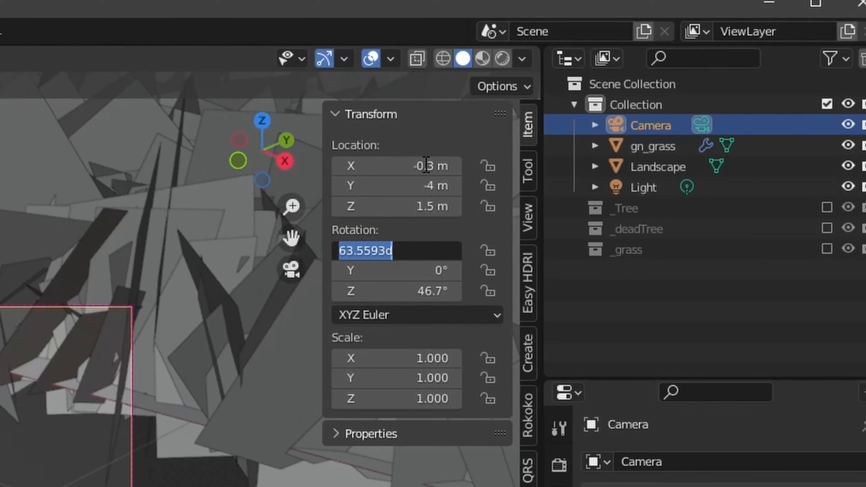
# Step: Set the Camera's rotation to X 91°, Y 0° and Z 0°
pyautogui.write('91')
pyautogui.press('Tab')
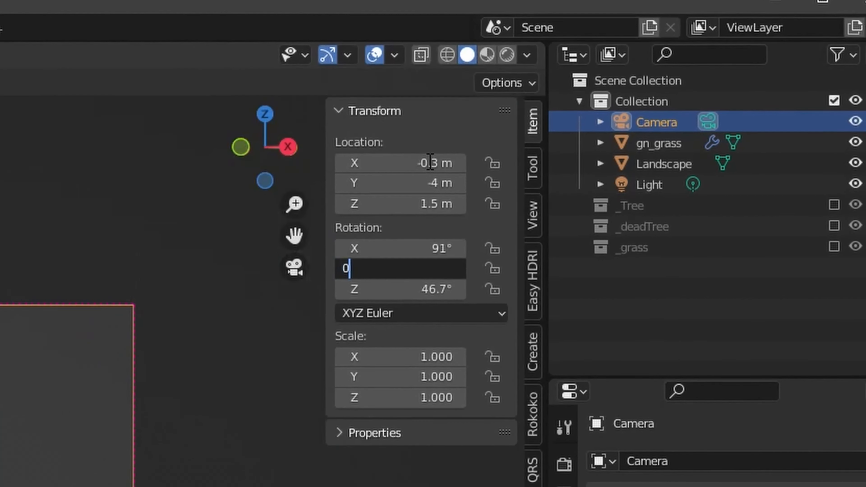
pyautogui.press('Tab')
pyautogui.write('0')
pyautogui.press('Return')
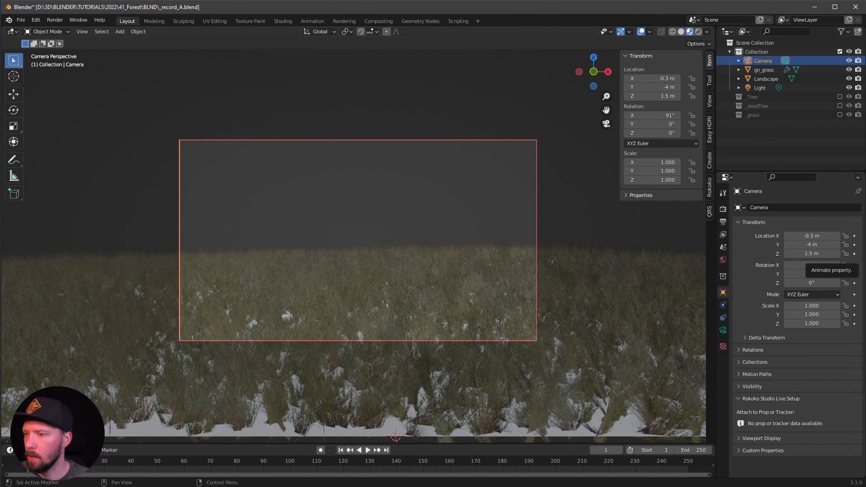
# Step: Set the Camera's focal length to 35 mm
pyautogui.click(723, 330)
pyautogui.click(832, 253)
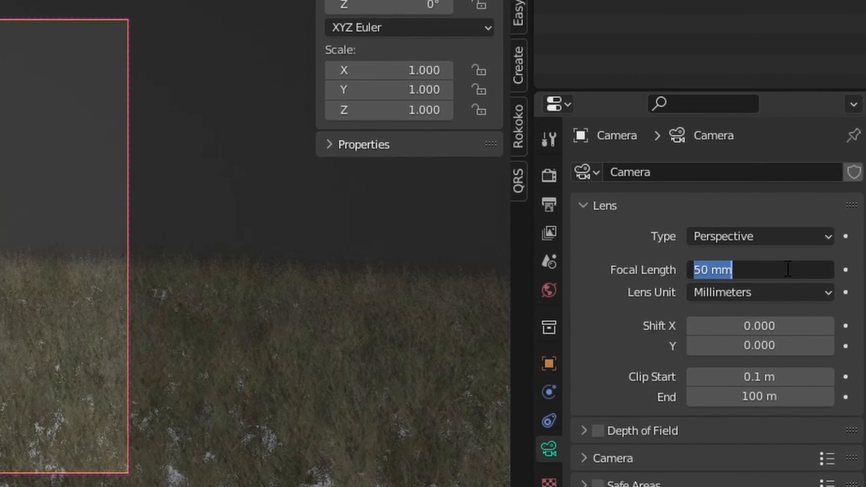
pyautogui.write('35')
pyautogui.press('Return')
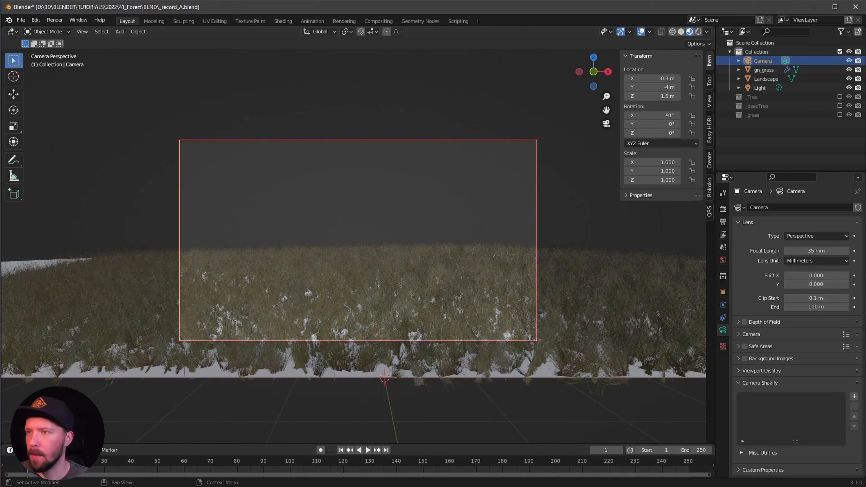
# Step: Select the Landscape object and, in the Shading workspace, create a new material for it named m_grass_floor
pyautogui.moveTo(562, 265); pyautogui.dragTo(518, 314)
pyautogui.moveTo(582, 278); pyautogui.dragTo(501, 314, button='middle')
pyautogui.scroll(-3, 502, 314)
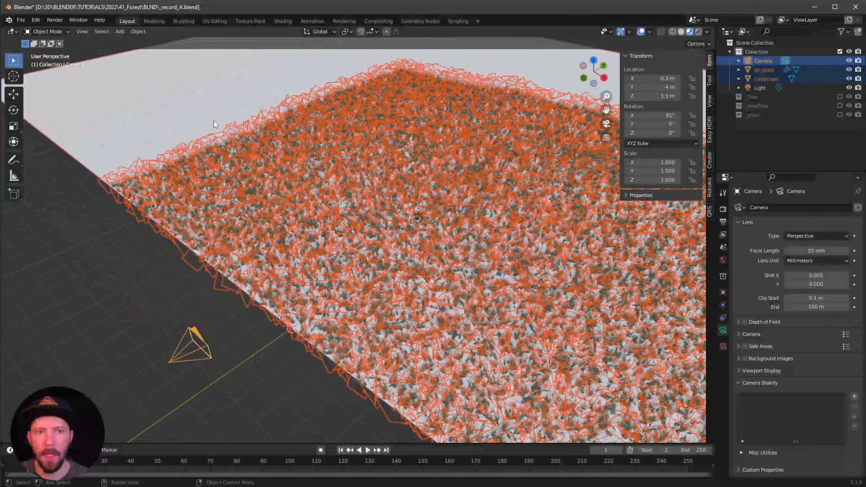
pyautogui.click(214, 120)
pyautogui.click(286, 22)
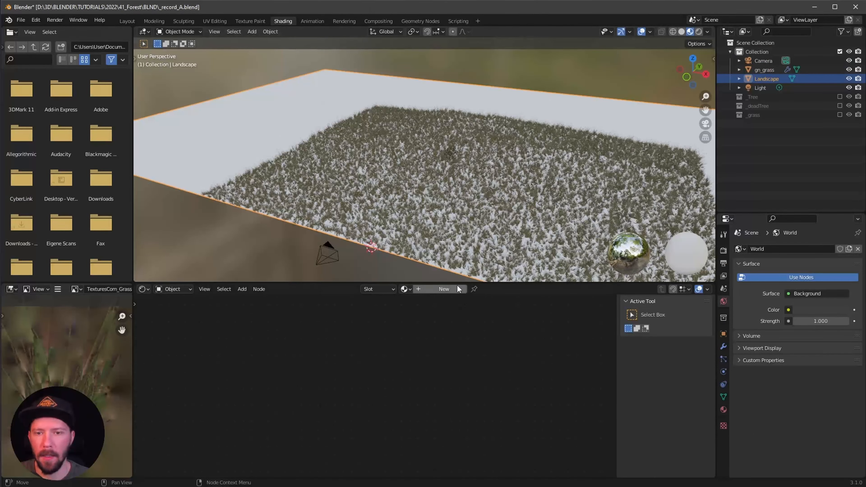
pyautogui.click(443, 289)
pyautogui.click(443, 289)
pyautogui.write('m_grass')
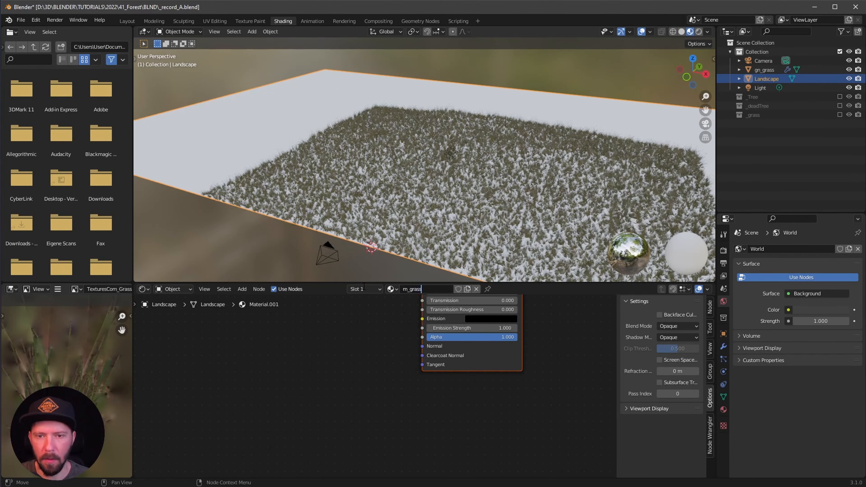
pyautogui.write('_floor')
pyautogui.press('Return')
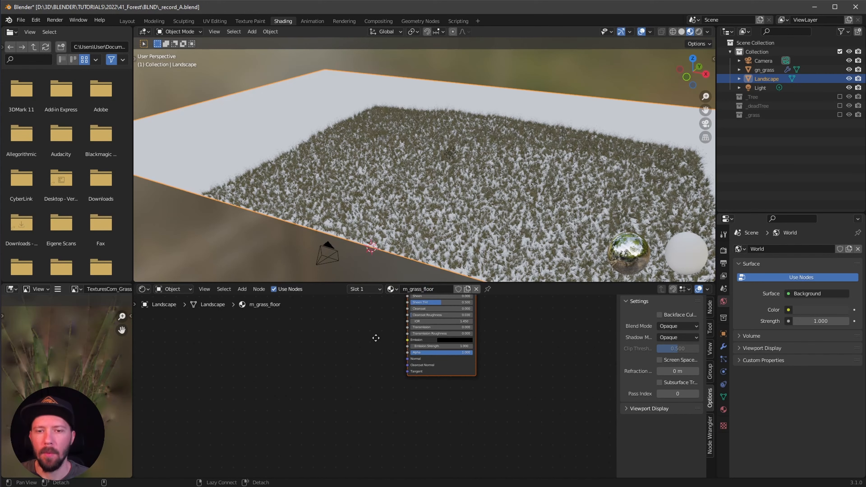
# Step: Run Principled Texture Setup on the Principled BSDF with the NormalGL, Color and Roughness images from the Ground037_2K-JPG folder
pyautogui.press('Home')
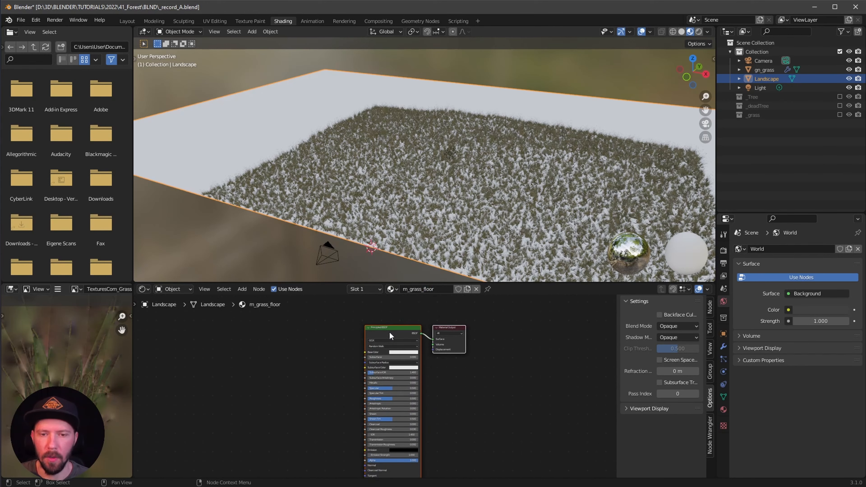
pyautogui.click(391, 330)
pyautogui.hotkey('ctrl', 'shift', 't')
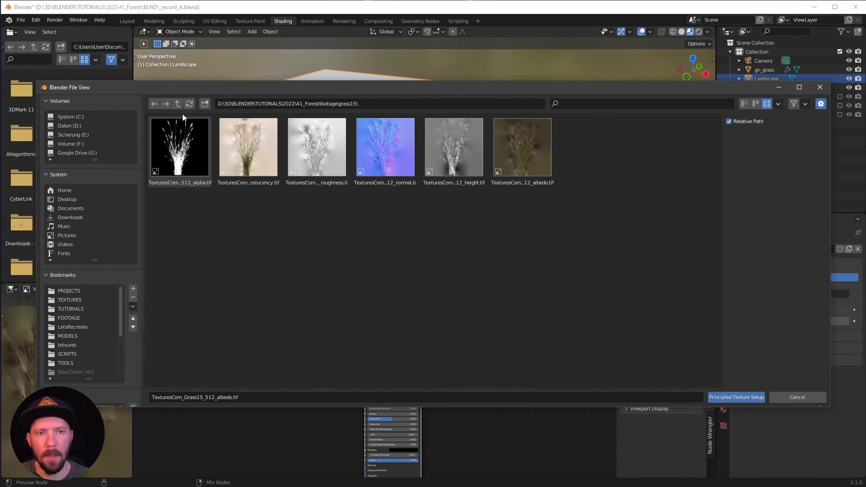
pyautogui.click(177, 103)
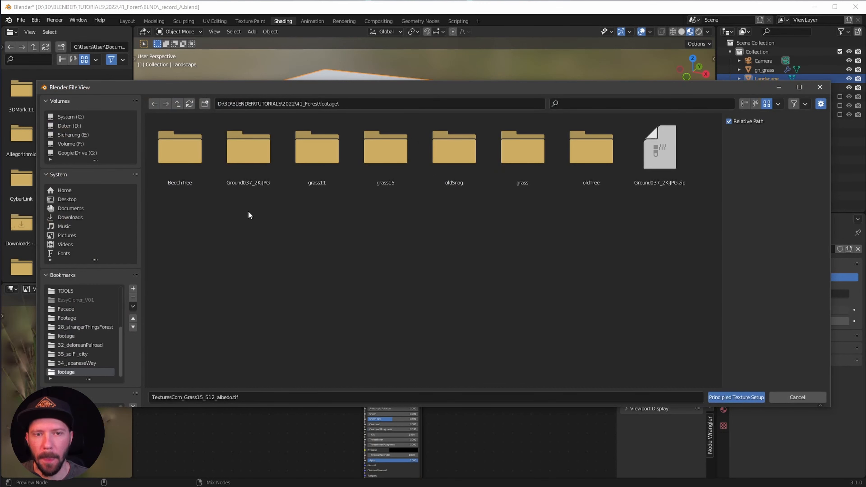
pyautogui.click(246, 159)
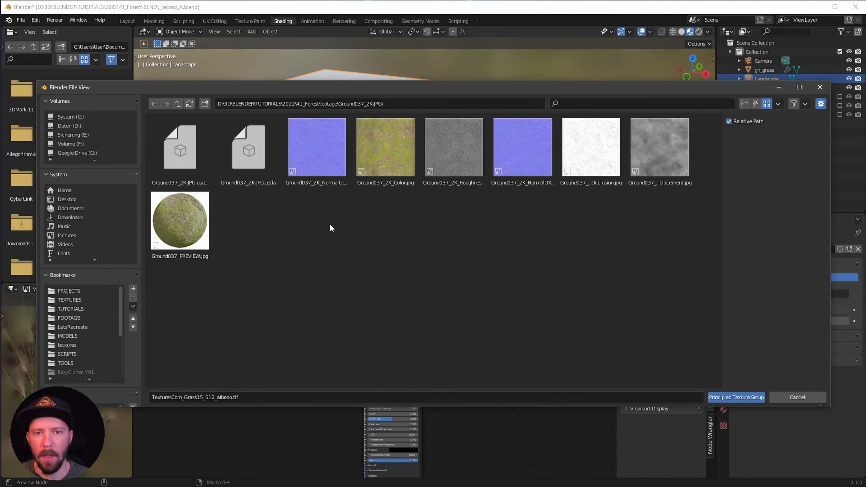
pyautogui.moveTo(315, 215); pyautogui.dragTo(368, 133)
pyautogui.click(360, 210)
pyautogui.click(333, 166)
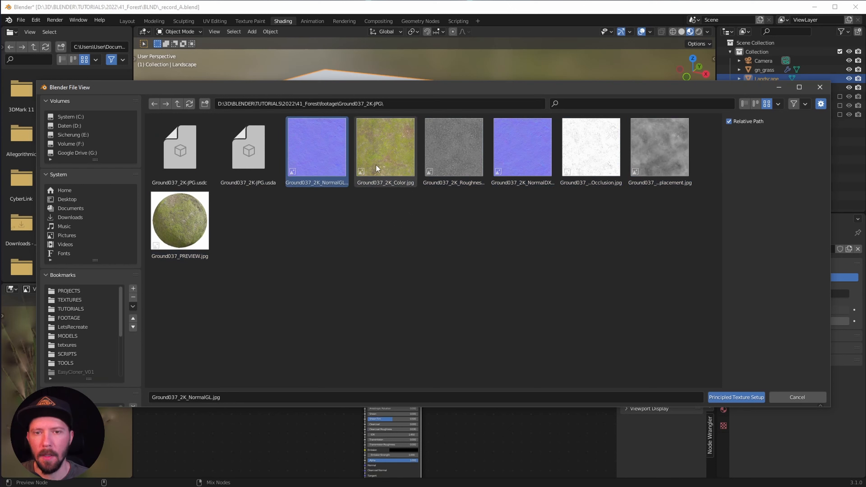
pyautogui.keyDown('shift'); pyautogui.click(376, 165); pyautogui.keyUp('shift')
pyautogui.keyDown('shift'); pyautogui.click(455, 172); pyautogui.keyUp('shift')
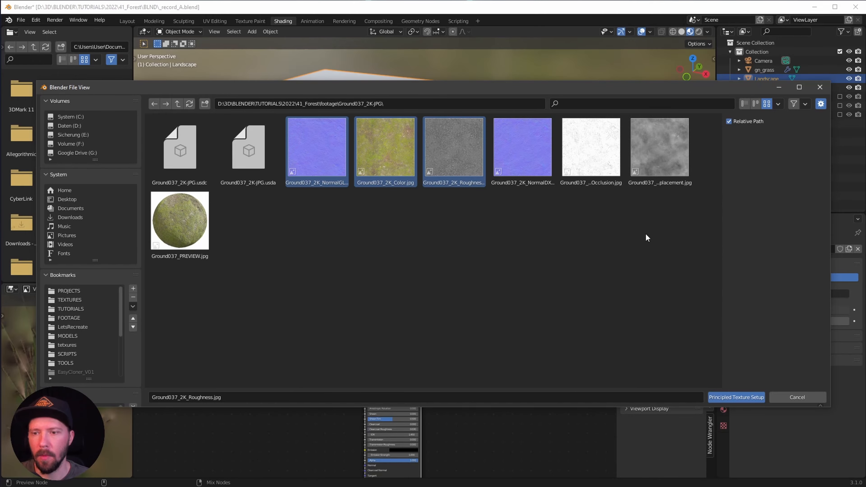
pyautogui.click(733, 397)
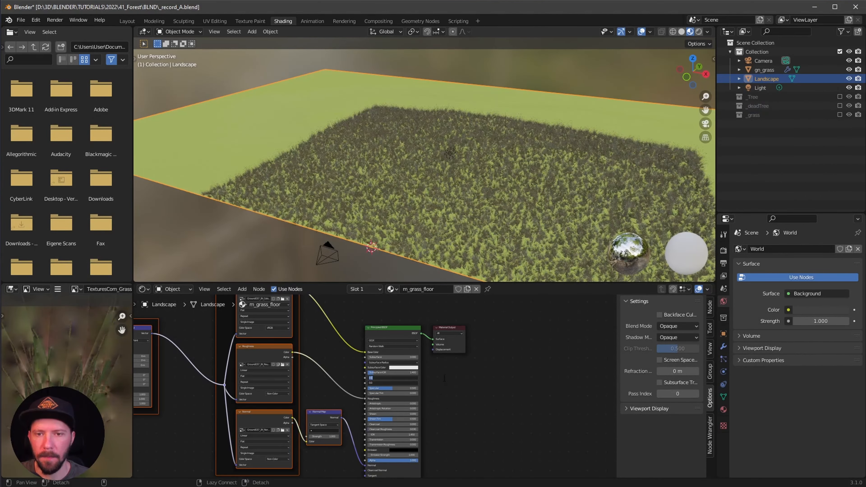
# Step: Duplicate the Base Color texture node above the original and load the Ground037_2K ambient occlusion image into the copy
pyautogui.press('Home')
pyautogui.click(346, 362)
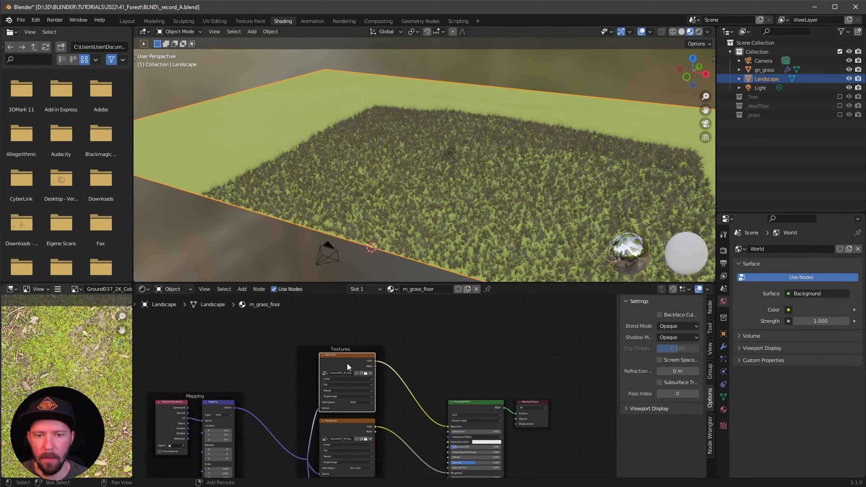
pyautogui.hotkey('shift', 'd')
pyautogui.click(366, 337)
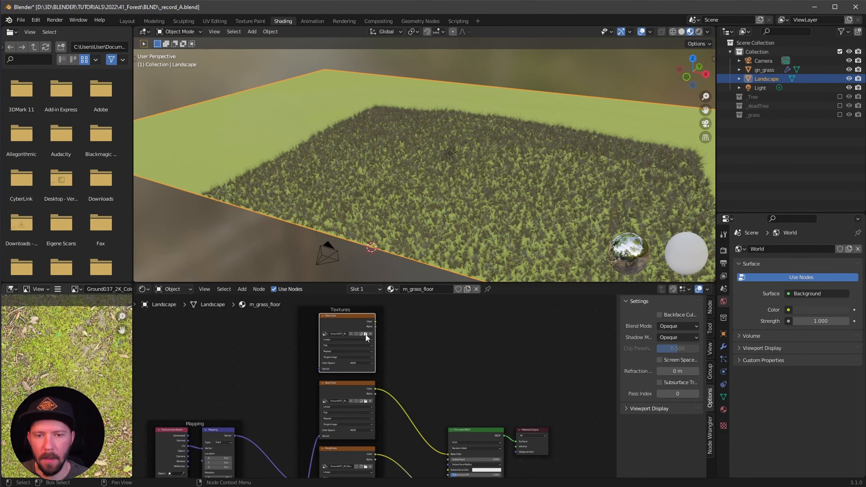
pyautogui.click(366, 337)
pyautogui.doubleClick(459, 166)
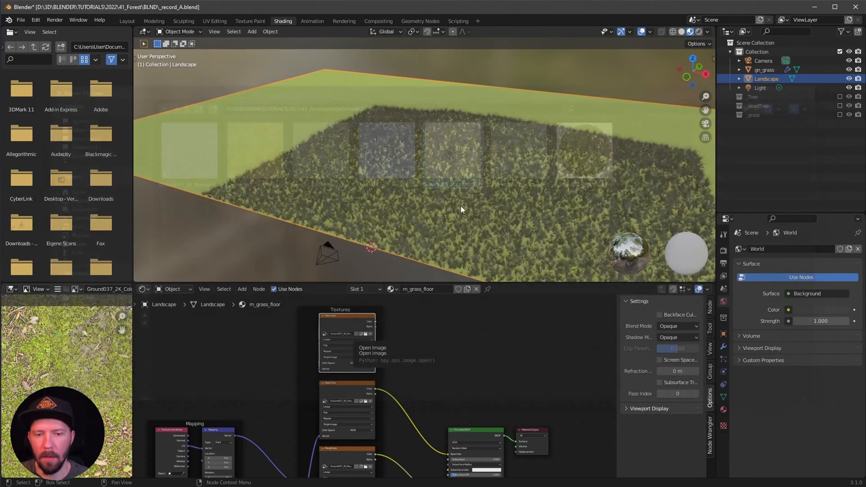
# Step: Insert a MixRGB node between the Base Color texture and the Principled BSDF
pyautogui.click(365, 383)
pyautogui.keyDown('ctrl'); pyautogui.keyDown('alt'); pyautogui.moveTo(409, 383); pyautogui.dragTo(443, 371); pyautogui.keyUp('alt'); pyautogui.keyUp('ctrl')
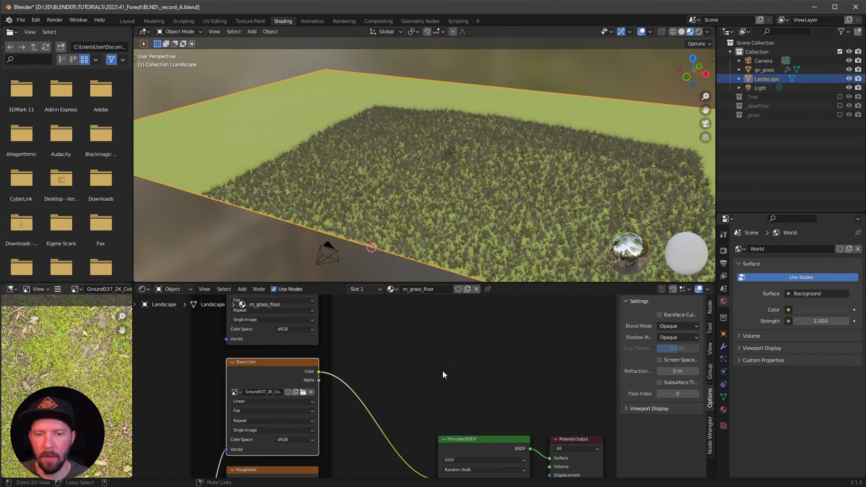
pyautogui.hotkey('shift', 'a')
pyautogui.write('mixy')
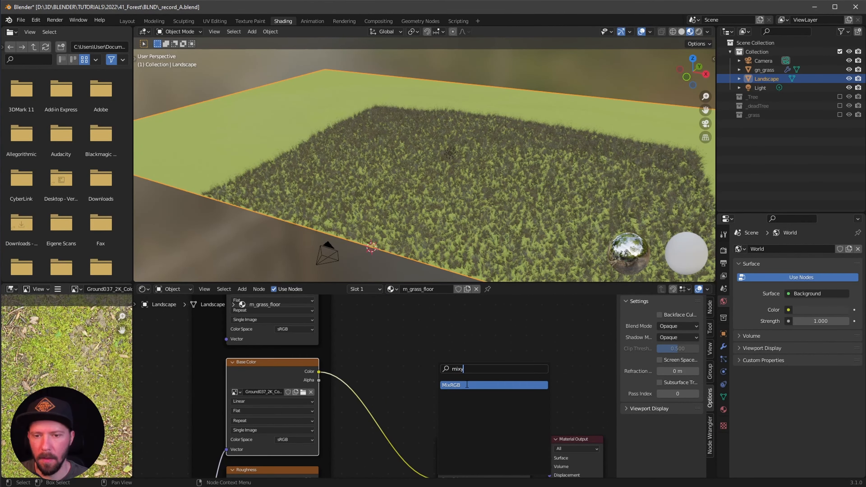
pyautogui.click(467, 385)
pyautogui.click(396, 414)
# Step: Connect the ambient occlusion texture to the mix node's Color2, set its blending mode to Multiply and the factor to 1
pyautogui.scroll(-2, 392, 413)
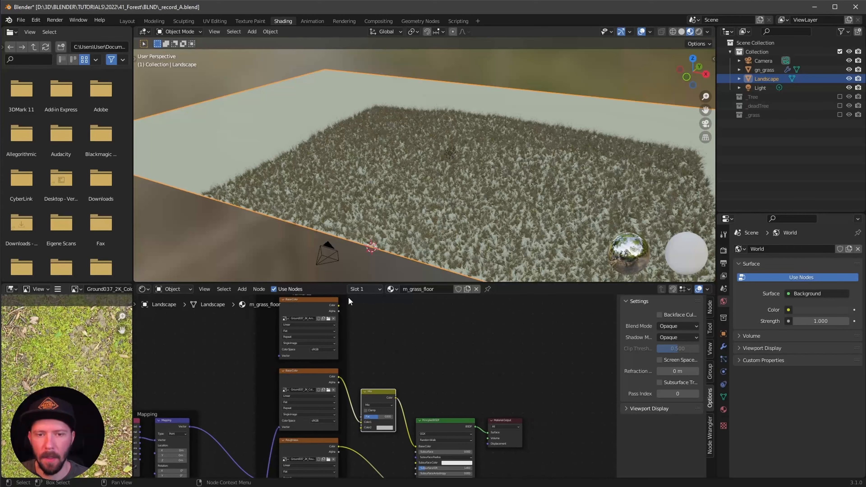
pyautogui.moveTo(339, 309); pyautogui.dragTo(362, 427)
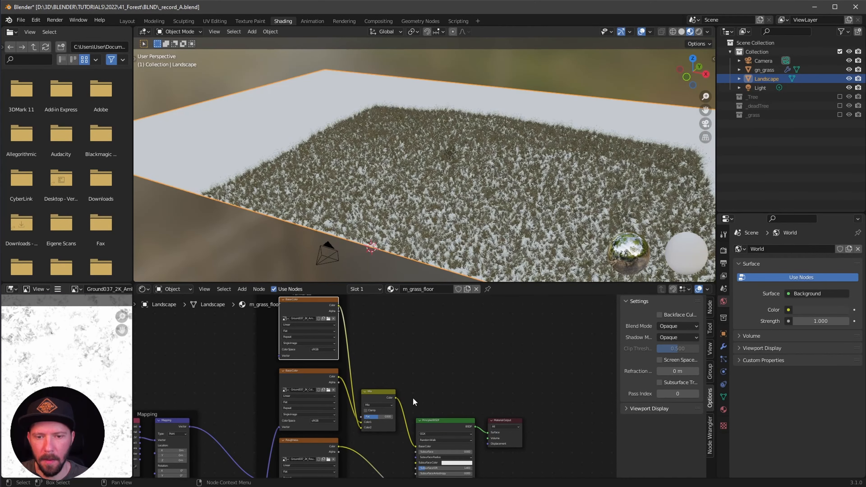
pyautogui.scroll(2, 424, 390)
pyautogui.click(379, 413)
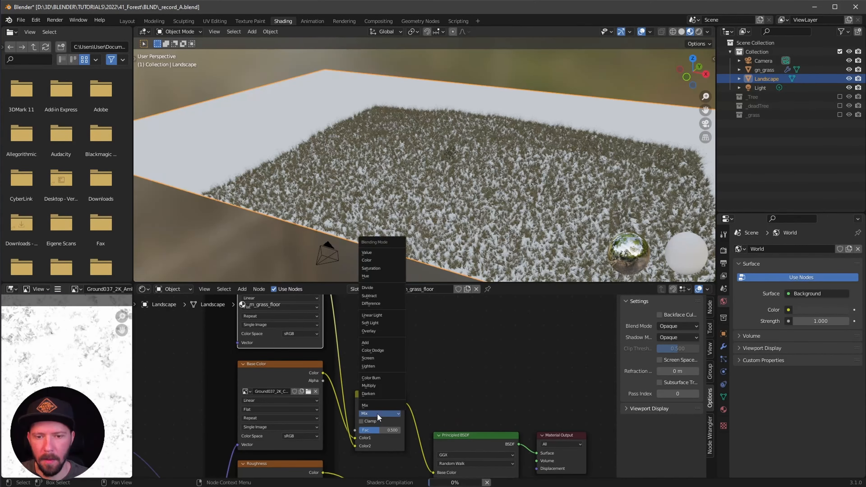
pyautogui.click(389, 388)
pyautogui.moveTo(379, 435)
pyautogui.mouseDown()
pyautogui.moveTo(398, 432)
pyautogui.moveTo(384, 431)
pyautogui.mouseUp()
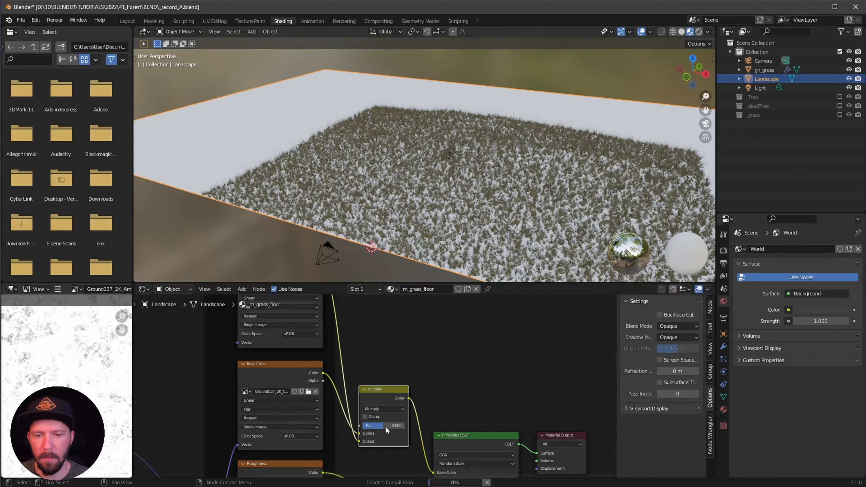
pyautogui.click(390, 426)
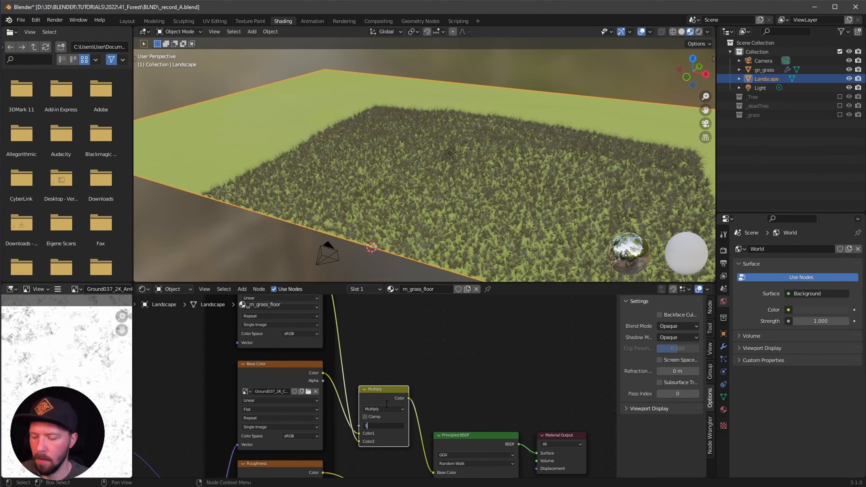
# Step: Connect the Generated output of the Texture Coordinate node to the Mapping node's Vector input
pyautogui.moveTo(241, 381); pyautogui.dragTo(310, 398, button='middle')
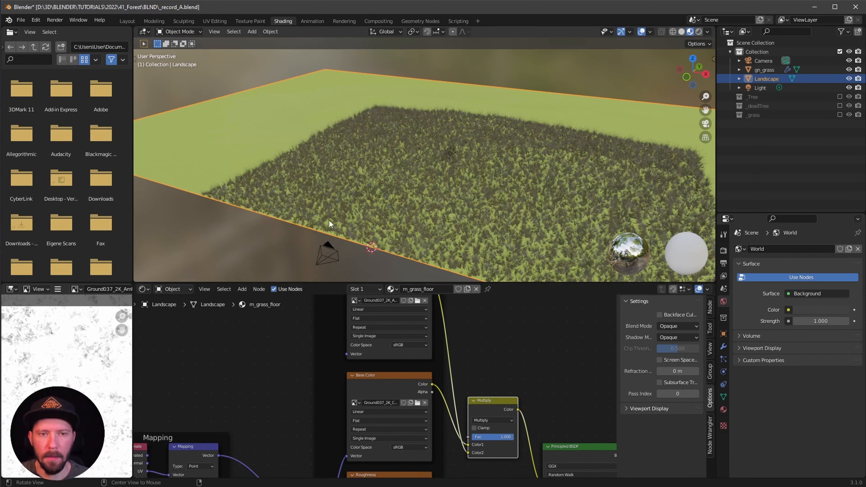
pyautogui.scroll(3, 386, 157)
pyautogui.moveTo(524, 131); pyautogui.dragTo(448, 149, button='middle')
pyautogui.scroll(-4, 497, 180)
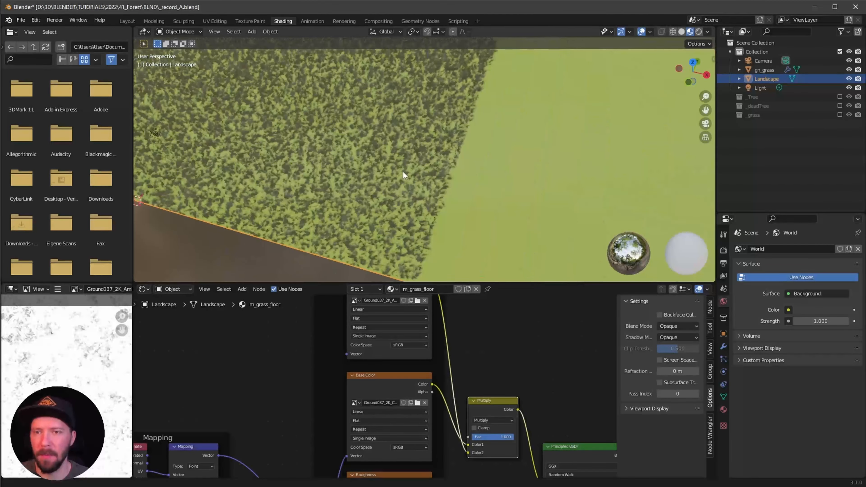
pyautogui.scroll(-3, 497, 180)
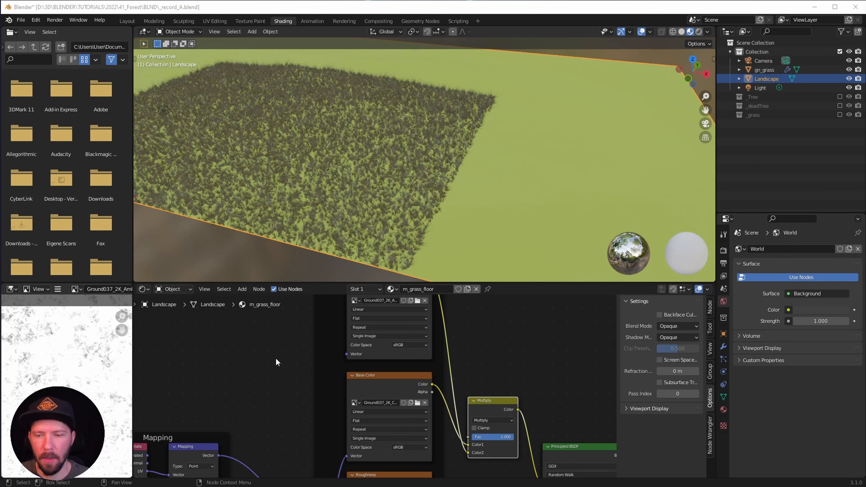
pyautogui.keyDown('ctrl'); pyautogui.moveTo(285, 358); pyautogui.dragTo(351, 310, button='middle'); pyautogui.keyUp('ctrl')
pyautogui.moveTo(207, 347); pyautogui.dragTo(238, 376)
pyautogui.keyDown('alt'); pyautogui.moveTo(342, 414); pyautogui.dragTo(332, 334); pyautogui.keyUp('alt')
pyautogui.moveTo(333, 406); pyautogui.dragTo(332, 398, button='middle')
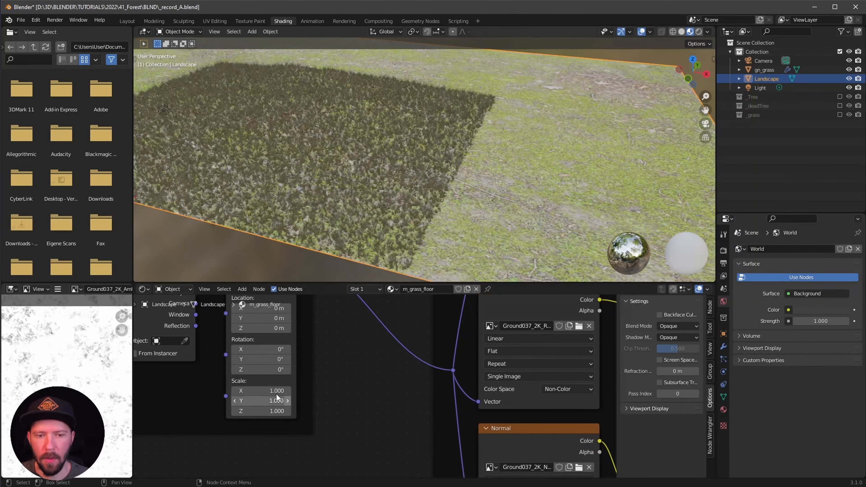
# Step: Set the Mapping node's scale to 4 in X and Y and check the ground through the camera
pyautogui.doubleClick(279, 389)
pyautogui.write('4')
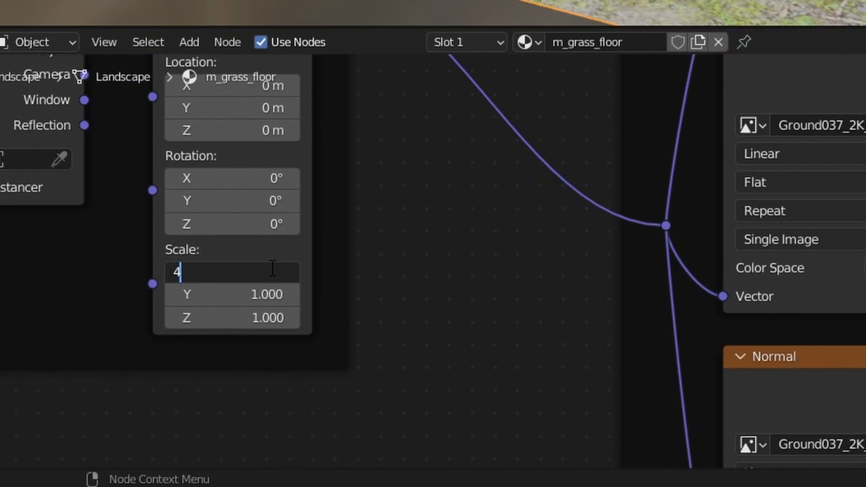
pyautogui.press('Tab')
pyautogui.write('4')
pyautogui.press('Return')
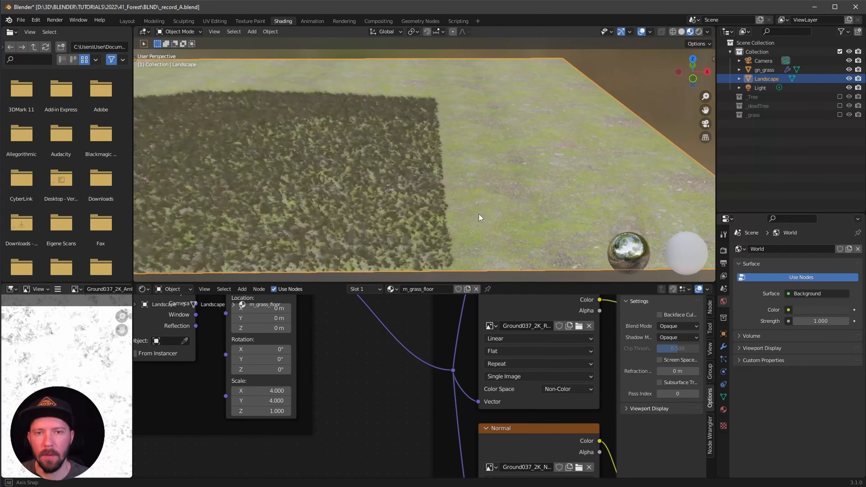
pyautogui.moveTo(479, 214); pyautogui.dragTo(533, 197, button='middle')
pyautogui.press('KP_0')
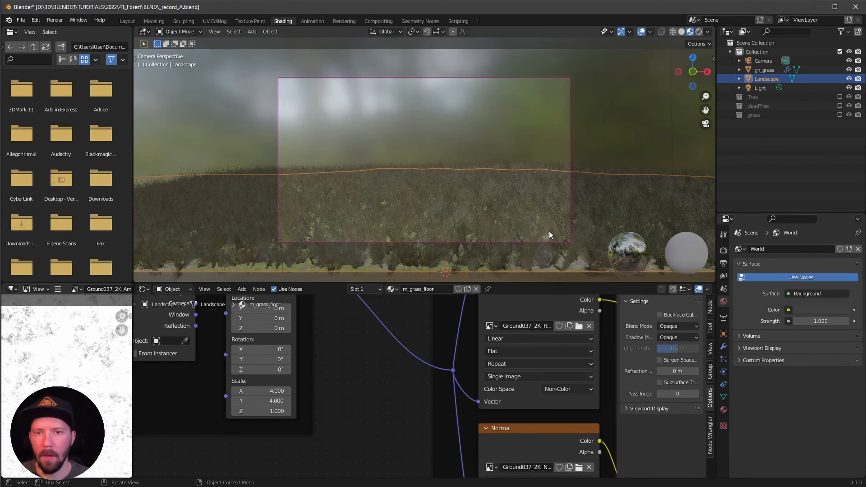
# Step: Return to the Layout workspace, instance the _Tree collection to the scene and select the new instance
pyautogui.click(769, 159)
pyautogui.click(781, 97)
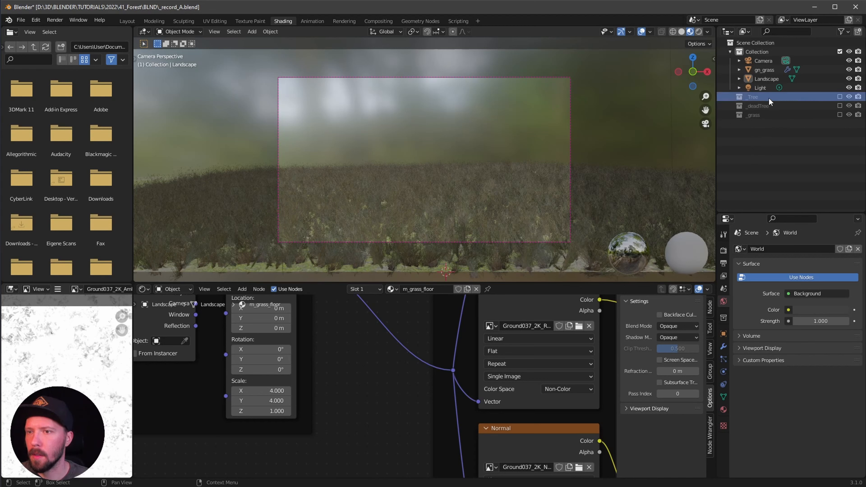
pyautogui.click(126, 21)
pyautogui.press('KP_0')
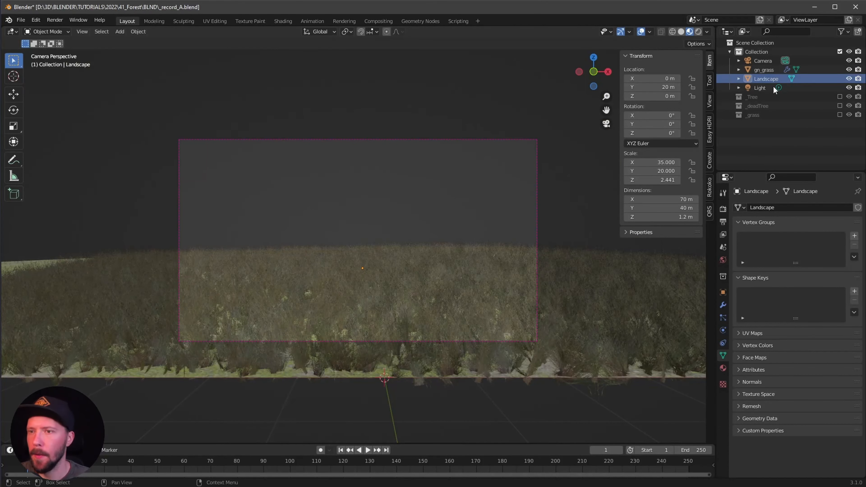
pyautogui.click(800, 97)
pyautogui.rightClick(800, 97)
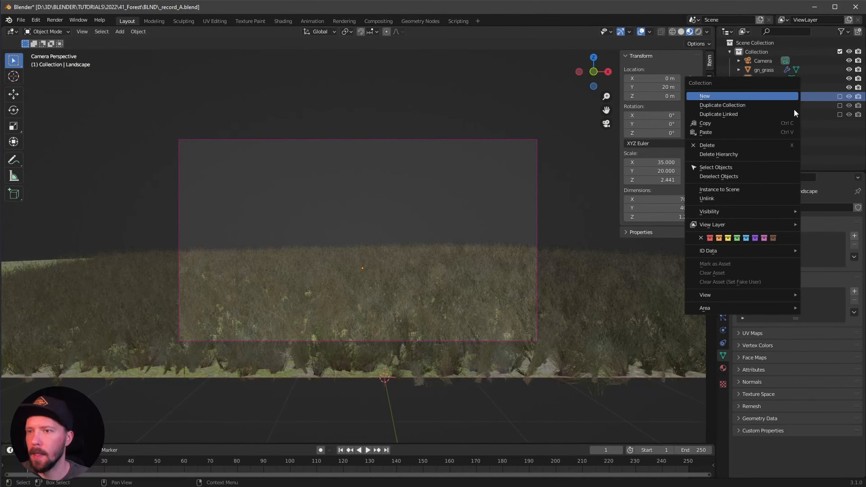
pyautogui.click(742, 190)
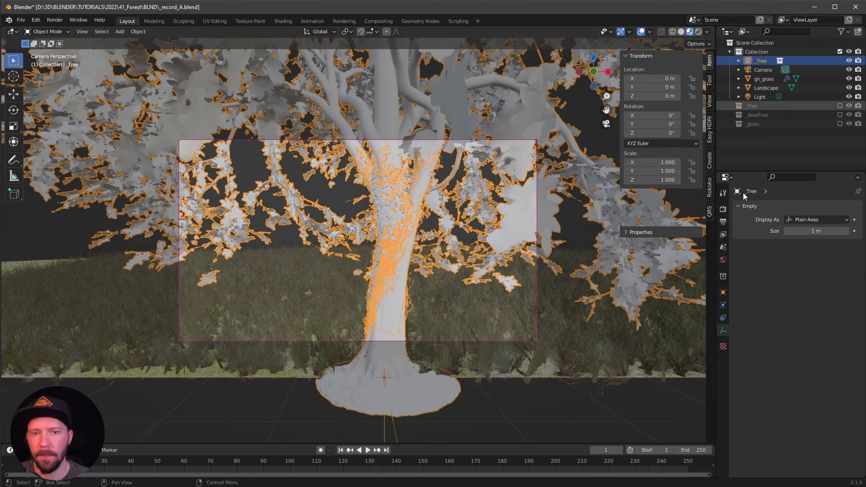
pyautogui.click(763, 79)
pyautogui.click(761, 62)
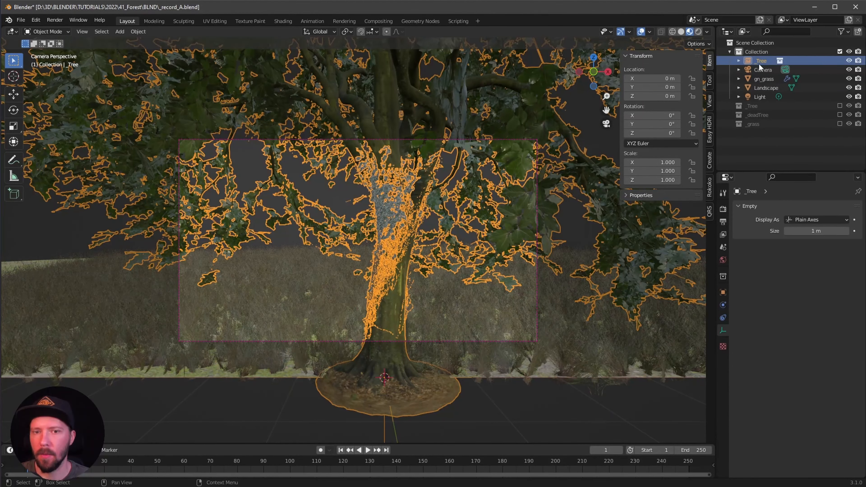
# Step: Set the _Tree instance's location to X -2.3 m, Y 6.8 m, Z 0.6 m and hide the viewport overlays
pyautogui.hotkey('alt', 'Tab')
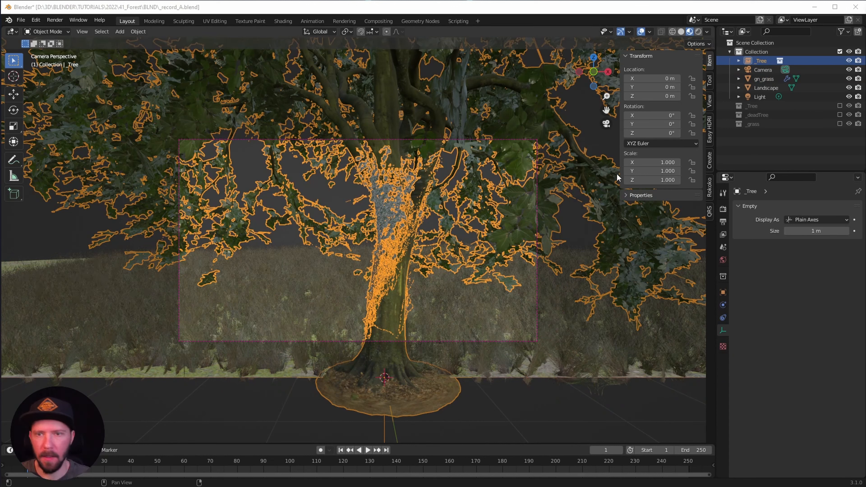
pyautogui.click(661, 79)
pyautogui.write('-2.3')
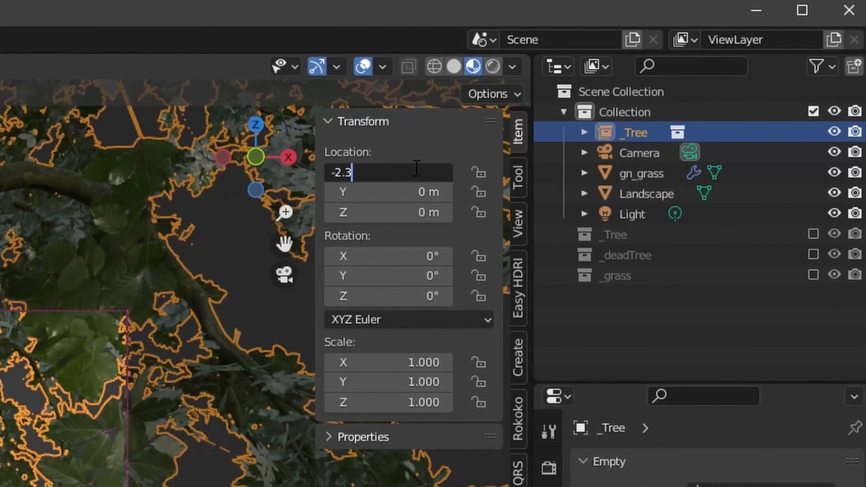
pyautogui.press('Tab')
pyautogui.write('6.8')
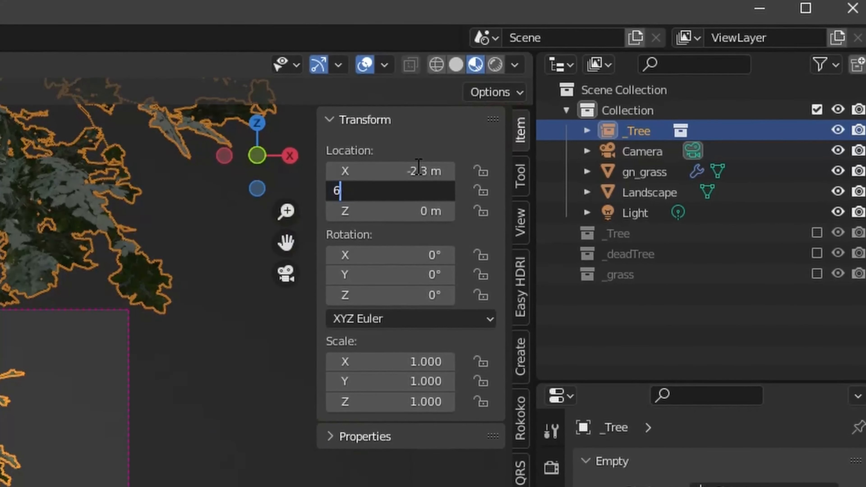
pyautogui.press('Tab')
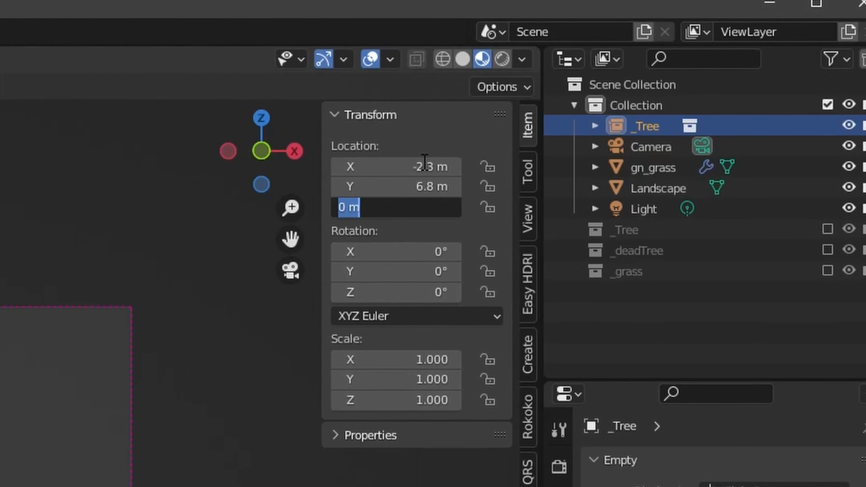
pyautogui.write('0.6')
pyautogui.press('Return')
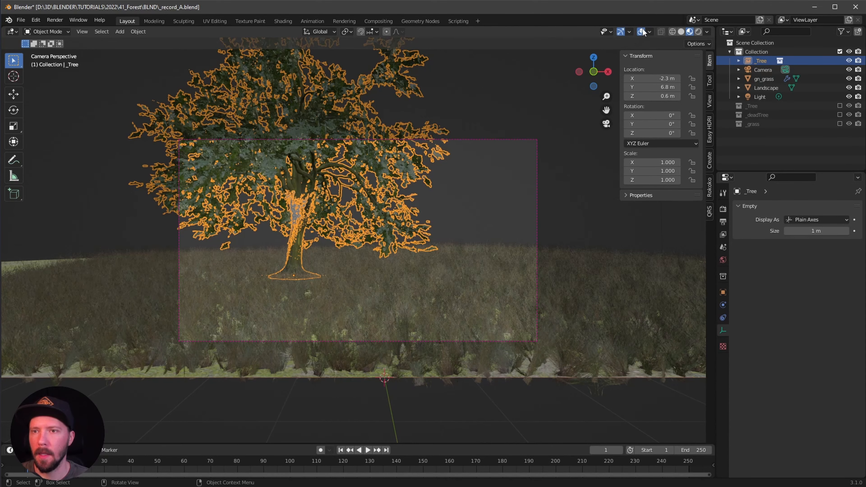
pyautogui.click(641, 31)
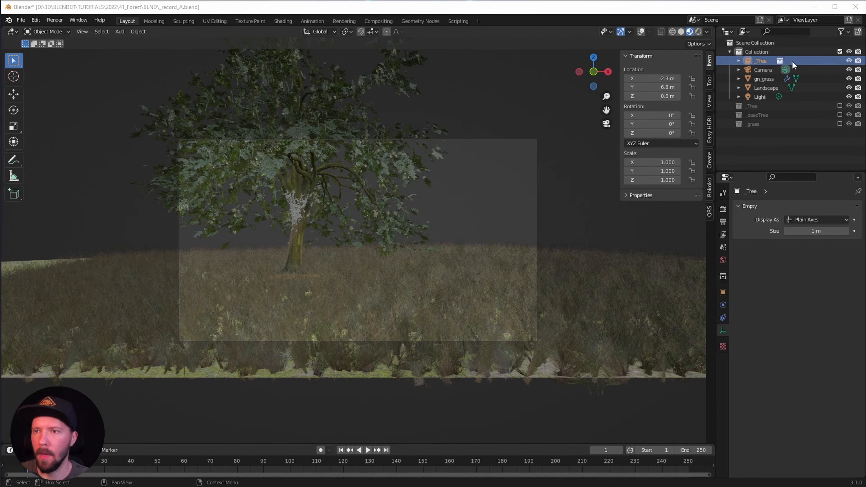
# Step: Duplicate the _Tree instance and set the copy's location to X 8.3 m, Y 20.9 m, Z 0.6 m
pyautogui.click(763, 58)
pyautogui.hotkey('shift', 'd')
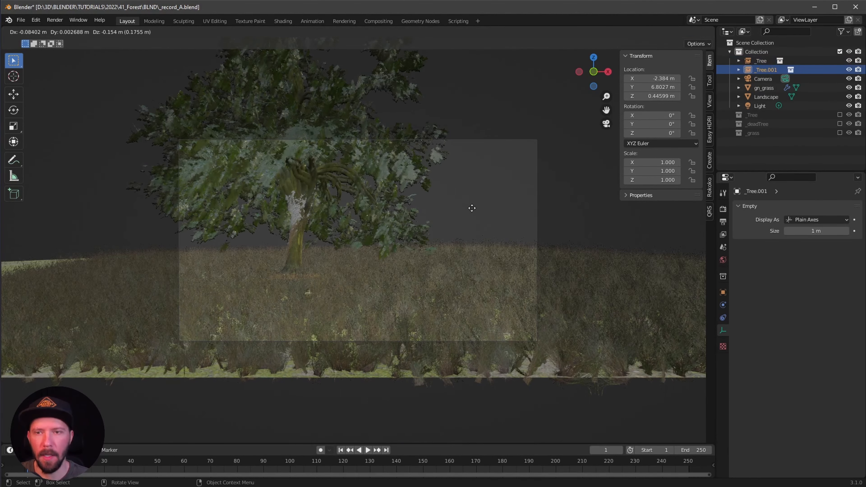
pyautogui.press('Escape')
pyautogui.doubleClick(666, 78)
pyautogui.write('8.3')
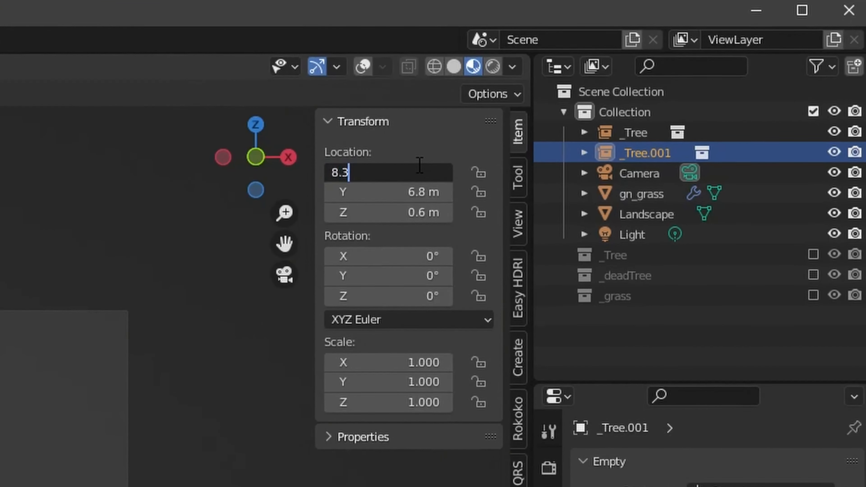
pyautogui.press('Tab')
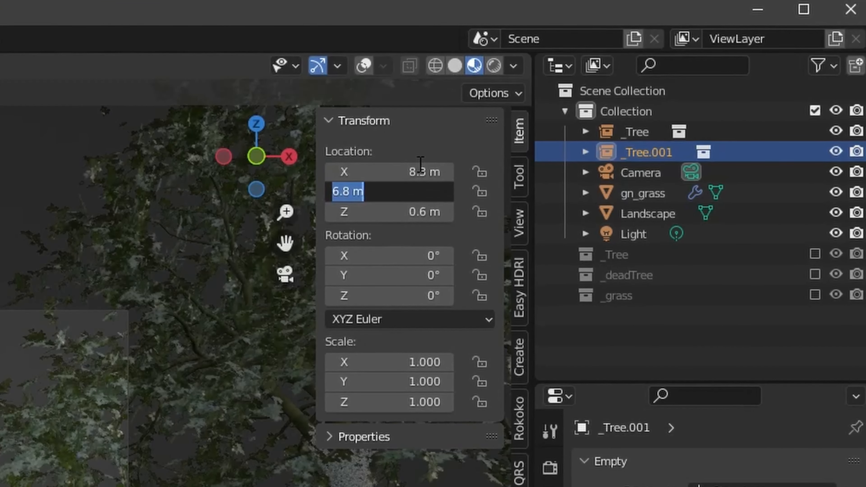
pyautogui.write('20.9')
pyautogui.press('Tab')
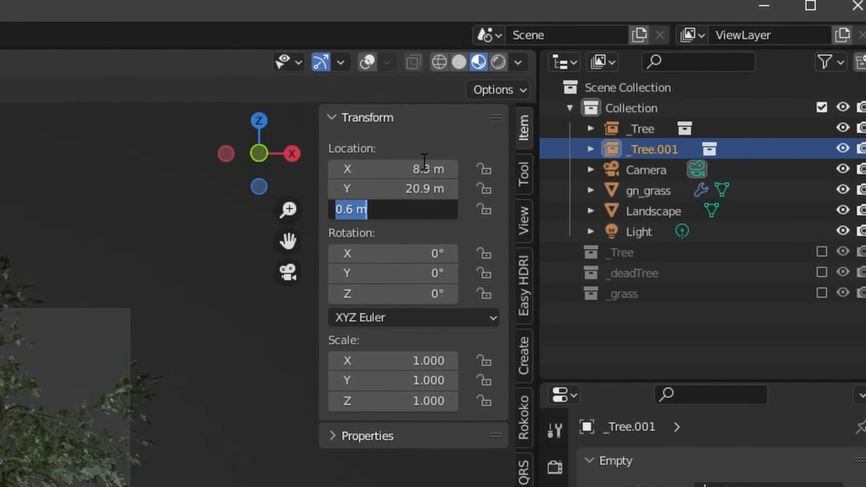
pyautogui.press('BackSpace')
pyautogui.write('.6')
pyautogui.press('Return')
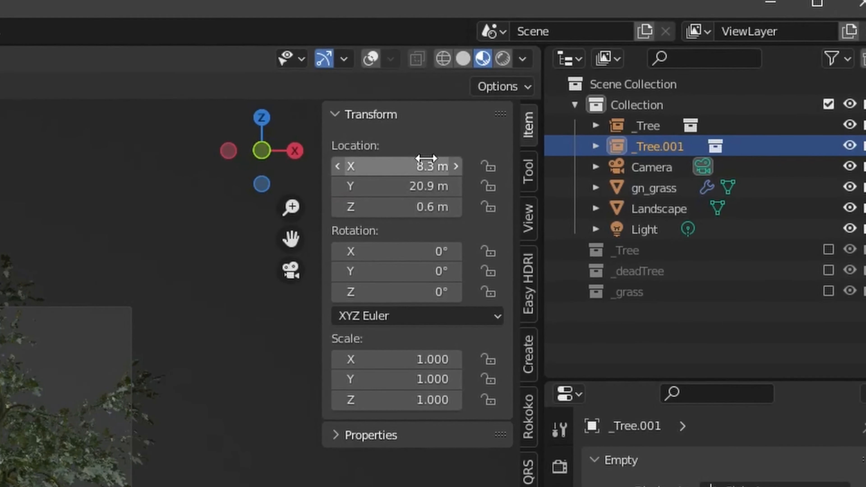
# Step: Set the duplicated tree's Z rotation to -206°
pyautogui.click(450, 294)
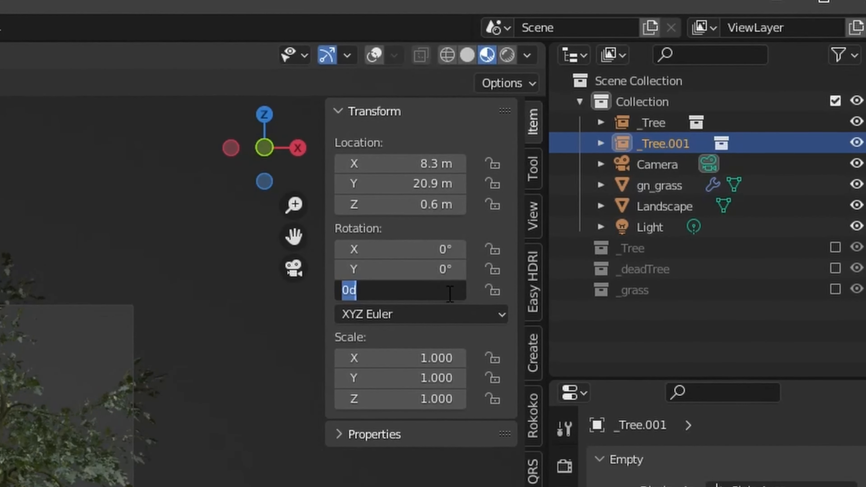
pyautogui.write('-')
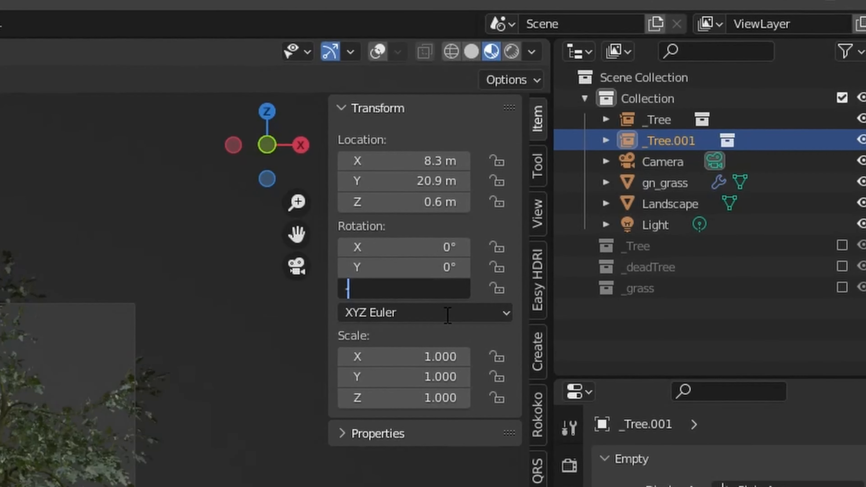
pyautogui.write('206')
pyautogui.press('Return')
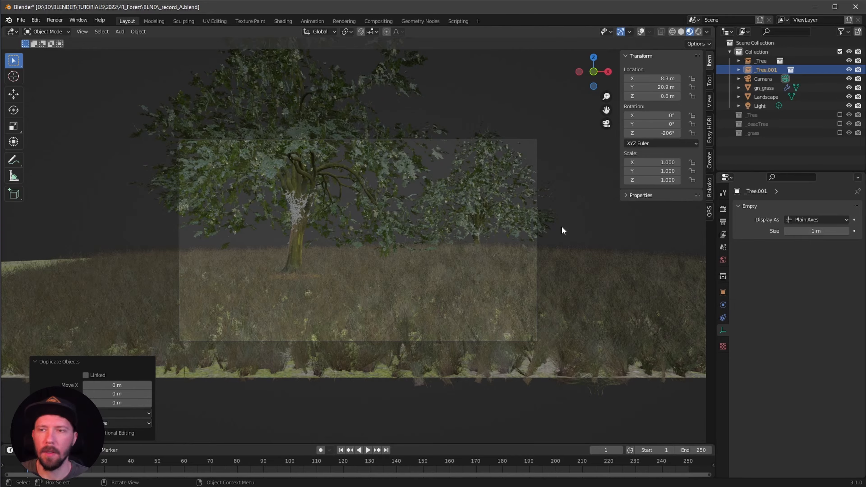
# Step: Enable the _Tree collection in the view layer and open Beech_Tree's Beech_Leaves material in the Shading workspace
pyautogui.moveTo(407, 208); pyautogui.dragTo(401, 234, button='middle')
pyautogui.click(414, 161)
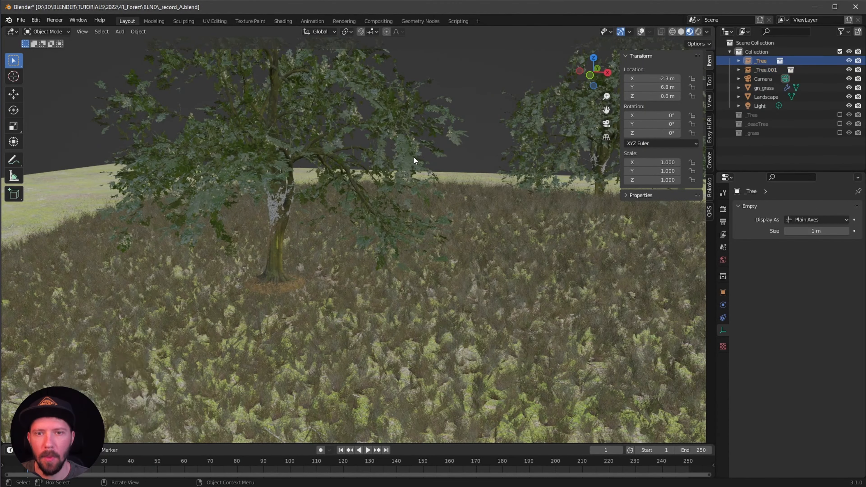
pyautogui.click(840, 114)
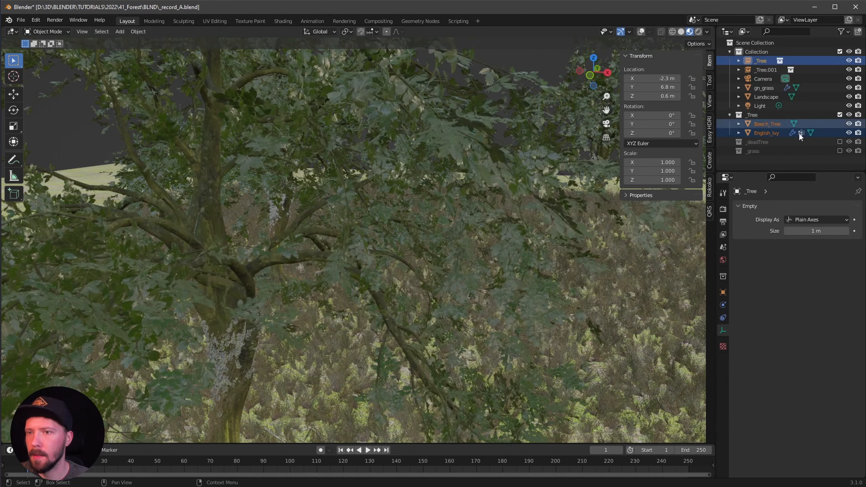
pyautogui.click(766, 125)
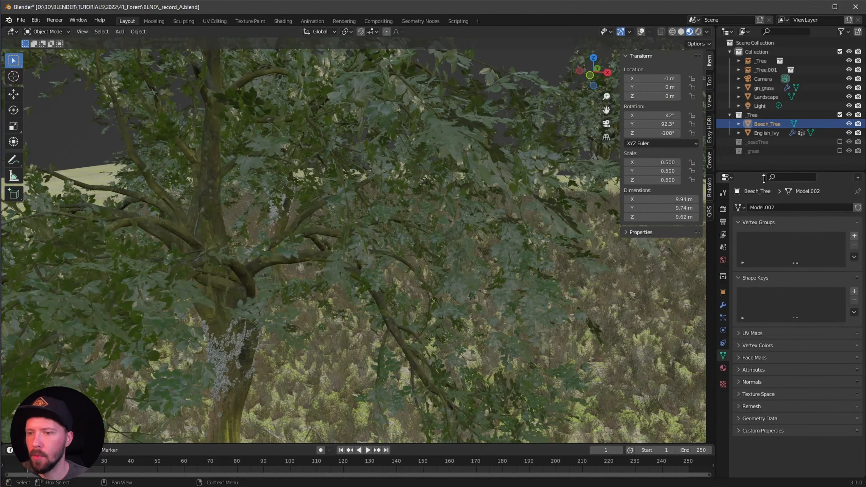
pyautogui.click(723, 368)
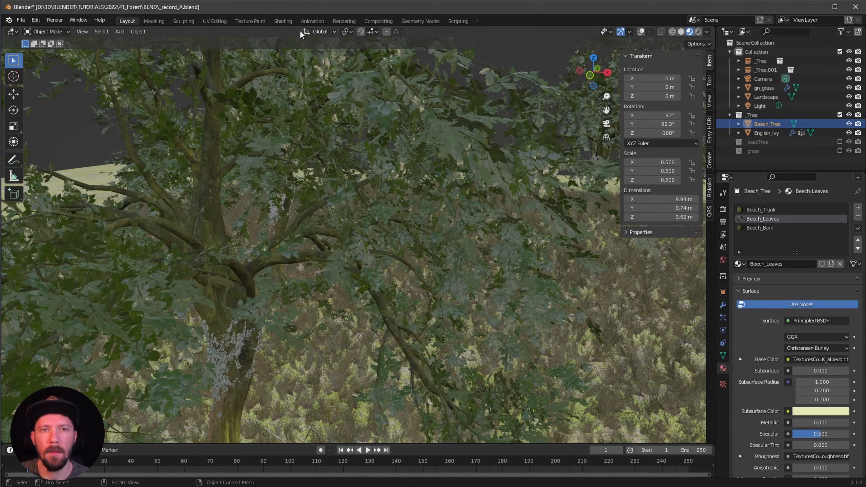
pyautogui.click(283, 21)
# Step: Set the Specular value of the Beech_Leaves material's Principled BSDF to 0
pyautogui.scroll(3, 341, 221)
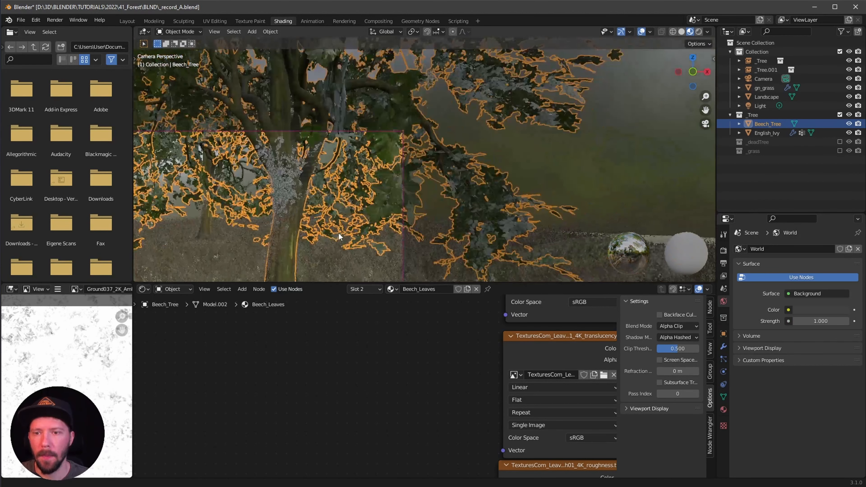
pyautogui.keyDown('shift'); pyautogui.moveTo(338, 234); pyautogui.dragTo(334, 234, button='middle'); pyautogui.keyUp('shift')
pyautogui.keyDown('ctrl'); pyautogui.moveTo(372, 385); pyautogui.dragTo(373, 422, button='middle'); pyautogui.keyUp('ctrl')
pyautogui.moveTo(506, 388); pyautogui.dragTo(430, 383, button='middle')
pyautogui.moveTo(479, 210); pyautogui.dragTo(345, 227, button='middle')
pyautogui.moveTo(498, 364); pyautogui.dragTo(385, 377)
pyautogui.moveTo(464, 205)
pyautogui.mouseDown(button='middle')
pyautogui.moveTo(450, 200)
pyautogui.moveTo(460, 202)
pyautogui.mouseUp(button='middle')
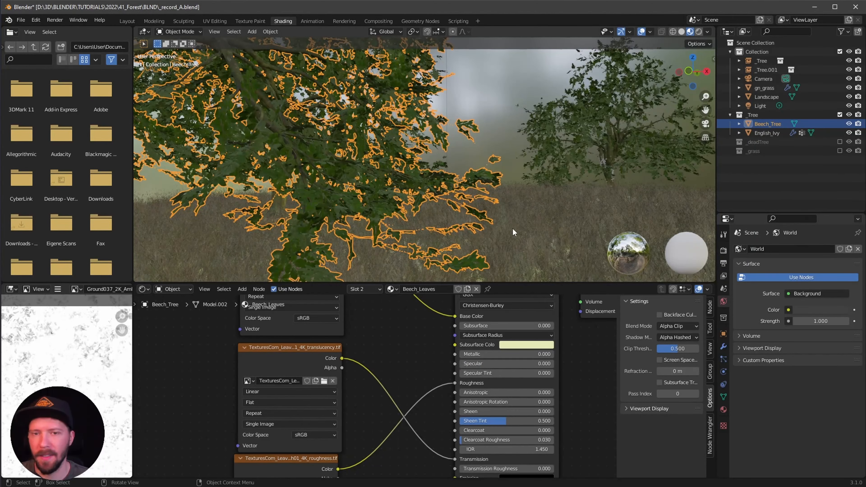
# Step: Check the leaves up close and through the camera, return to the Layout workspace and exclude the _Tree collection from the view layer
pyautogui.scroll(4, 409, 202)
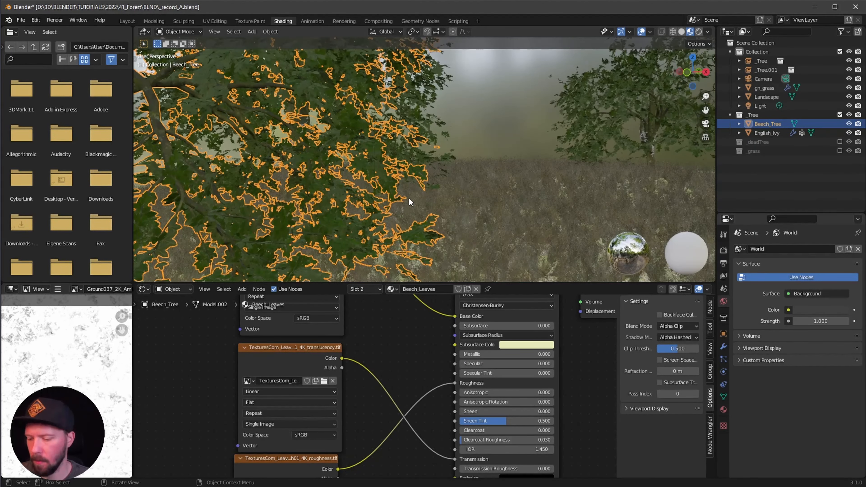
pyautogui.press('KP_0')
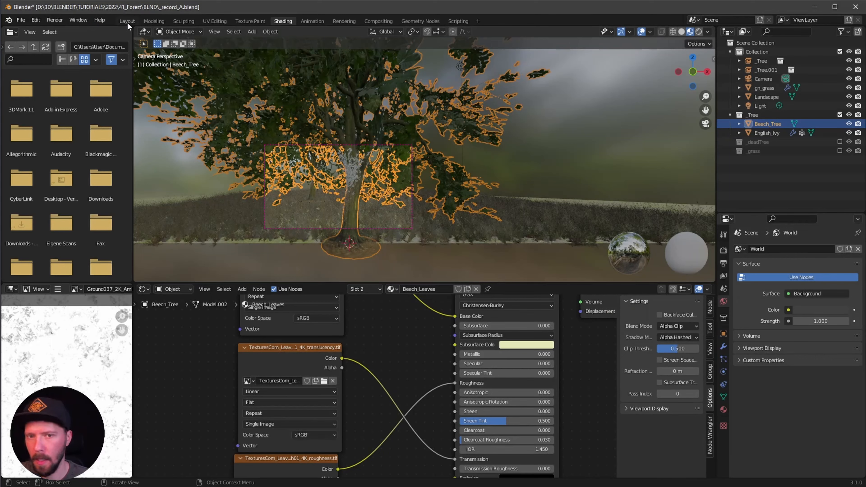
pyautogui.click(128, 21)
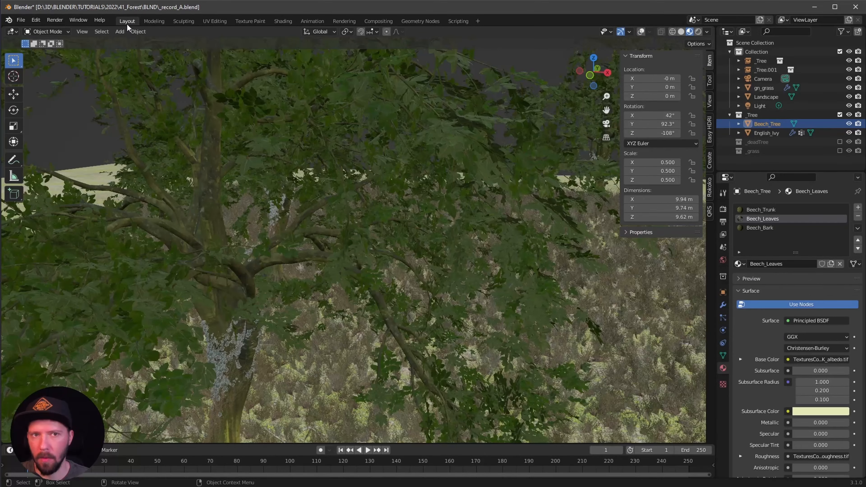
pyautogui.click(840, 115)
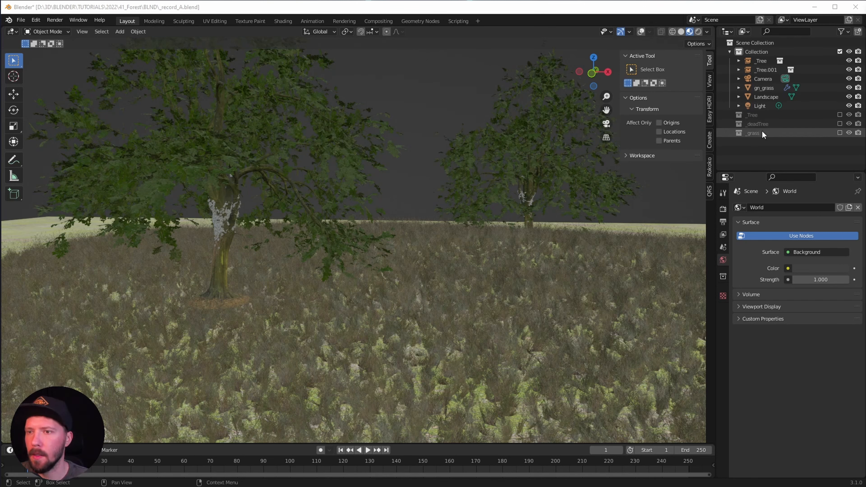
# Step: Instance the _deadTree collection to the scene
pyautogui.click(764, 124)
pyautogui.rightClick(764, 124)
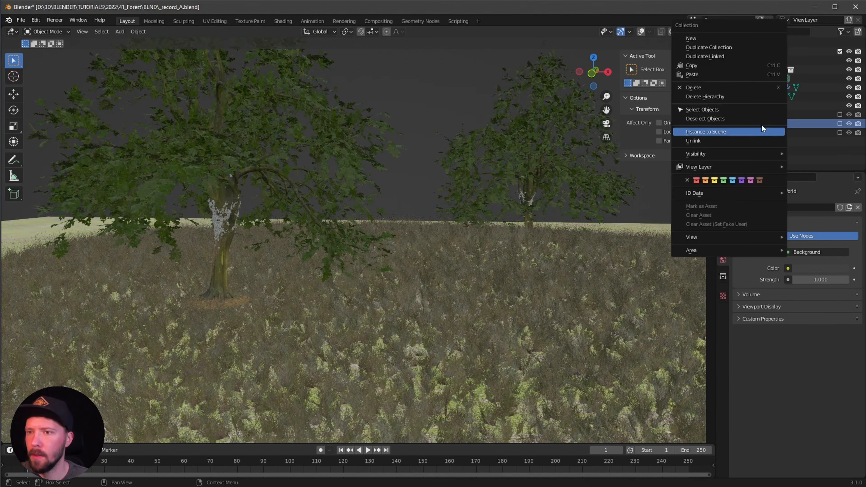
pyautogui.click(733, 133)
pyautogui.keyDown('shift'); pyautogui.moveTo(528, 268); pyautogui.dragTo(593, 202, button='middle'); pyautogui.keyUp('shift')
# Step: Set the _deadTree instance's location to X -1.3 m, Y 2.2 m, Z 0.7 m
pyautogui.click(666, 78)
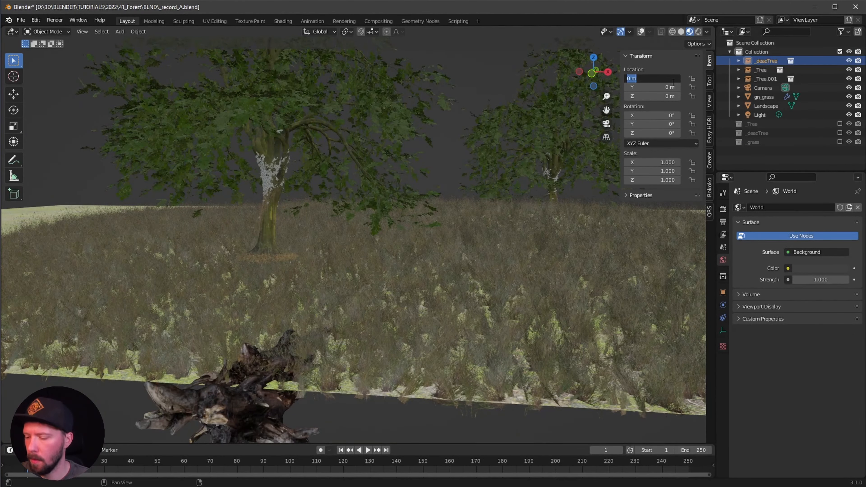
pyautogui.press('BackSpace')
pyautogui.write('-1.3')
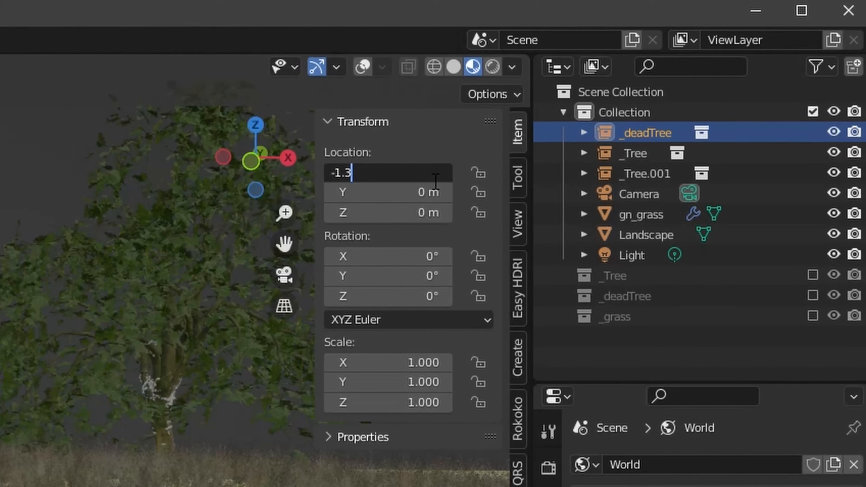
pyautogui.press('Tab')
pyautogui.write('2.2')
pyautogui.press('Tab')
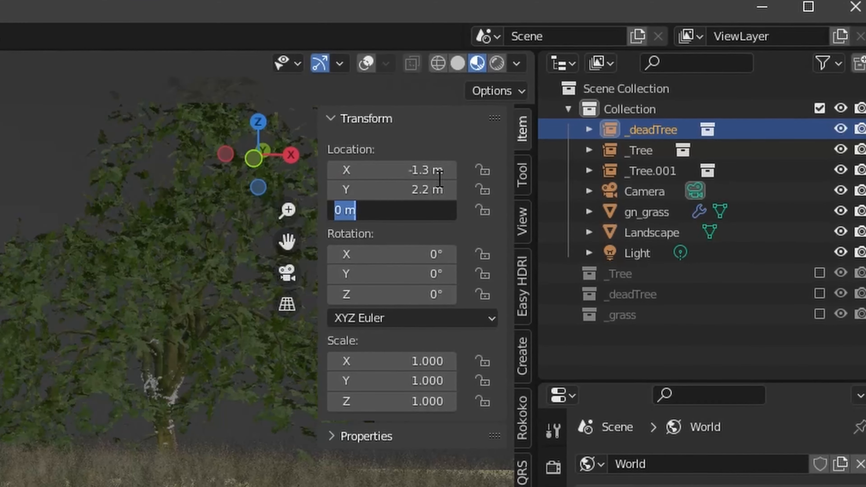
pyautogui.press('BackSpace')
pyautogui.write('0.7')
pyautogui.press('Return')
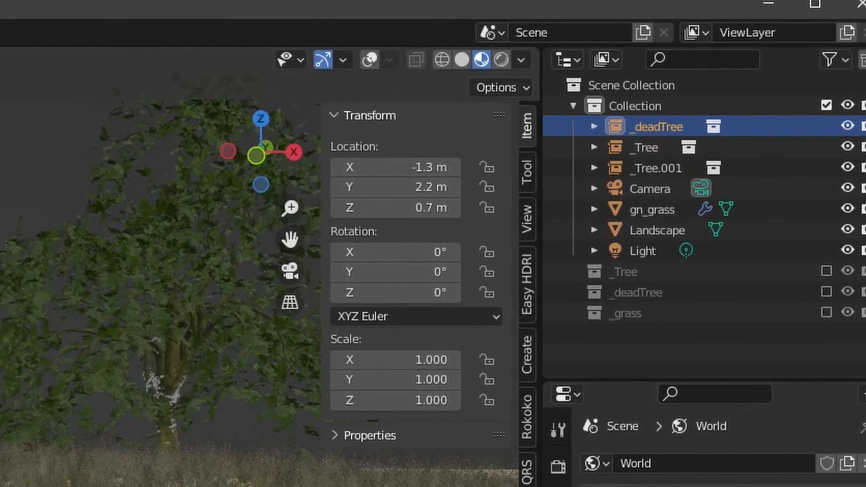
# Step: Rotate the _deadTree instance to Y -50° and Z 63°, save the file and look through the camera
pyautogui.click(442, 272)
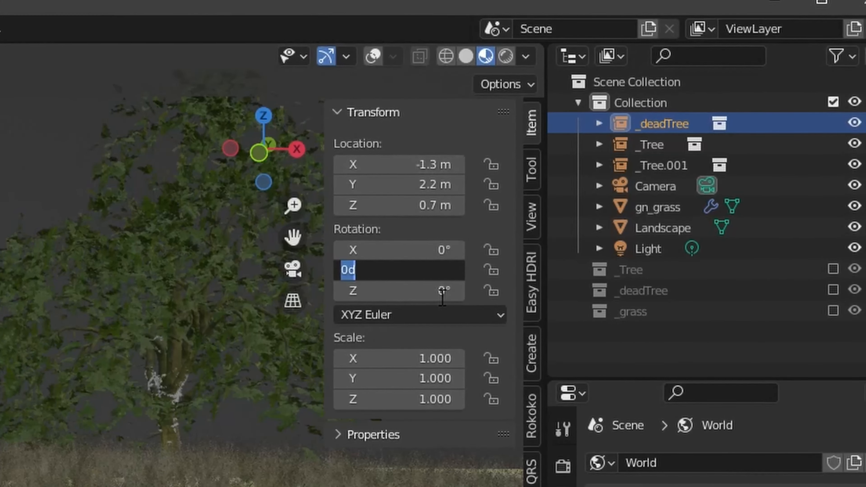
pyautogui.write('-50')
pyautogui.press('Tab')
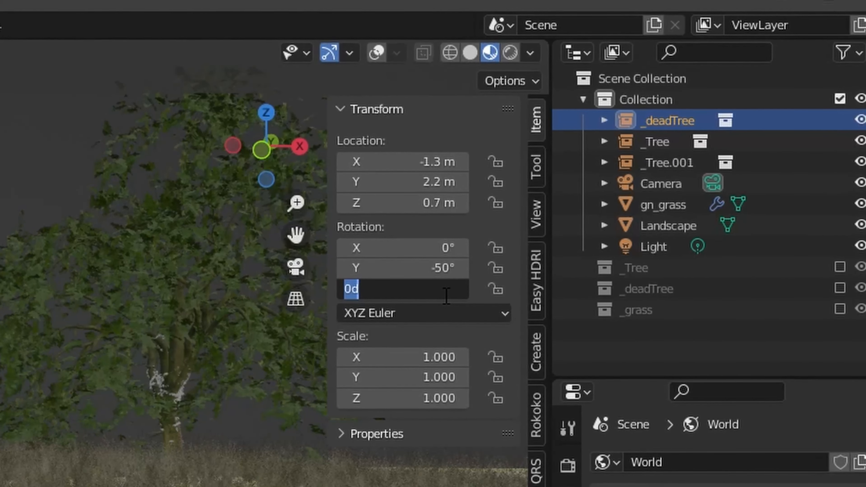
pyautogui.write('63')
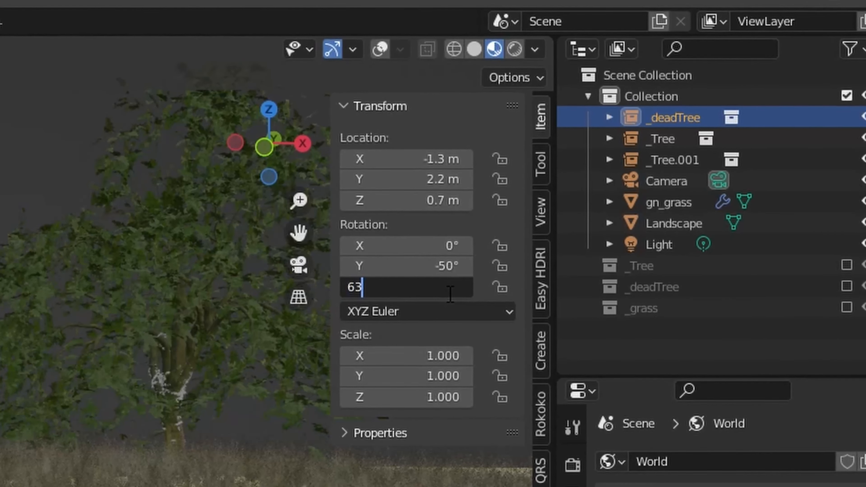
pyautogui.press('Return')
pyautogui.hotkey('ctrl', 's')
pyautogui.press('KP_0')
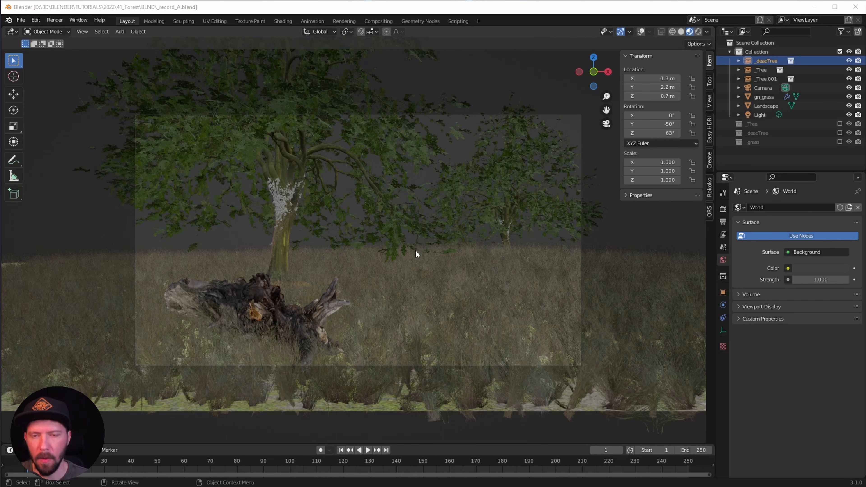
# Step: Switch the viewport to Rendered shading and open the render settings
pyautogui.press('z')
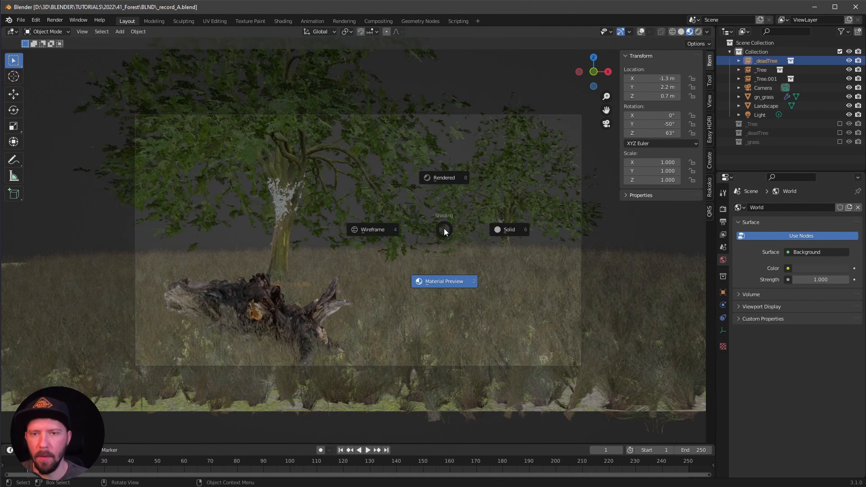
pyautogui.click(447, 184)
pyautogui.click(722, 209)
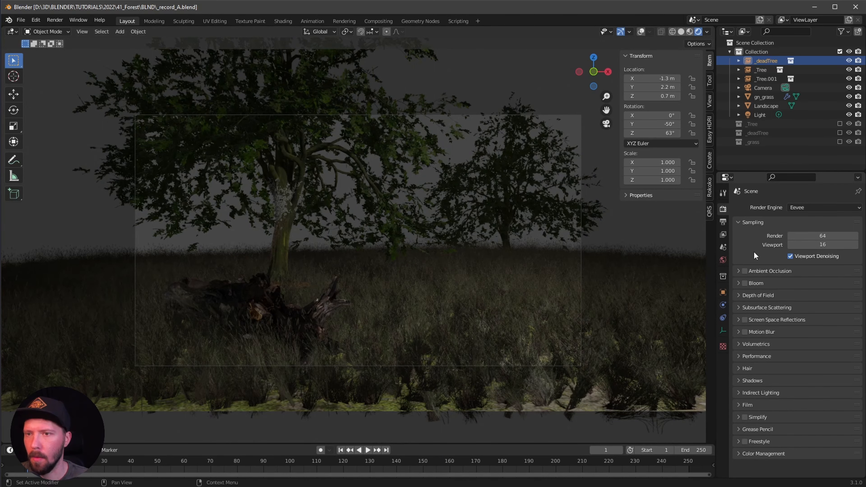
pyautogui.click(744, 271)
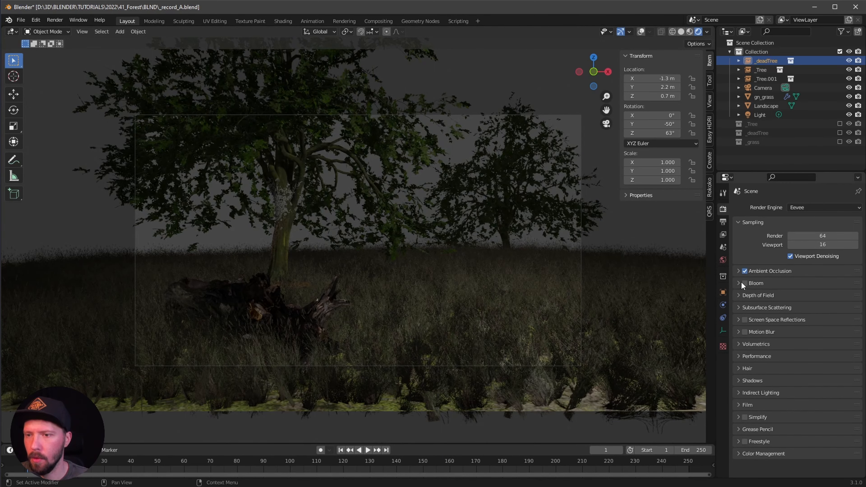
pyautogui.click(744, 283)
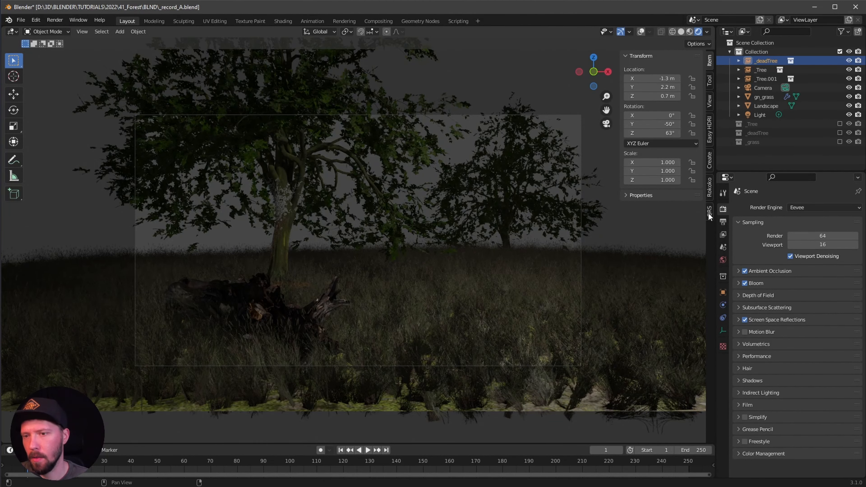
pyautogui.click(744, 271)
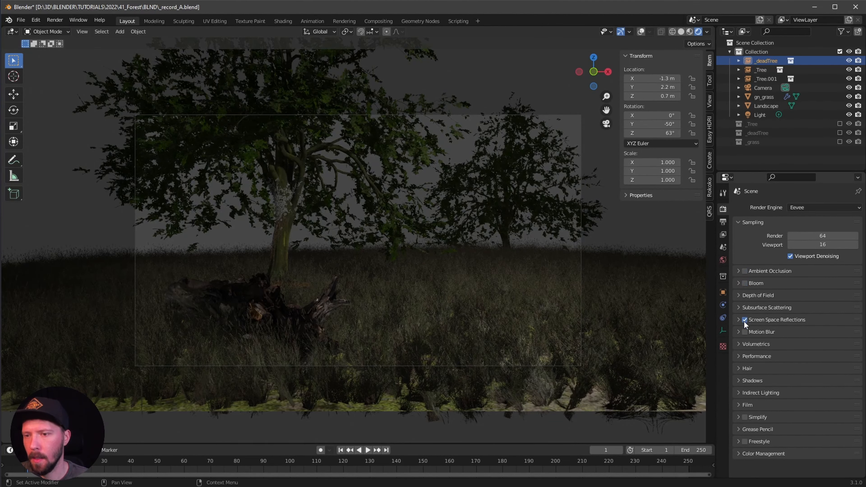
# Step: Turn on the combined AO, Bloom and SSR option in Quick Render Settings and switch Bloom back off
pyautogui.click(709, 211)
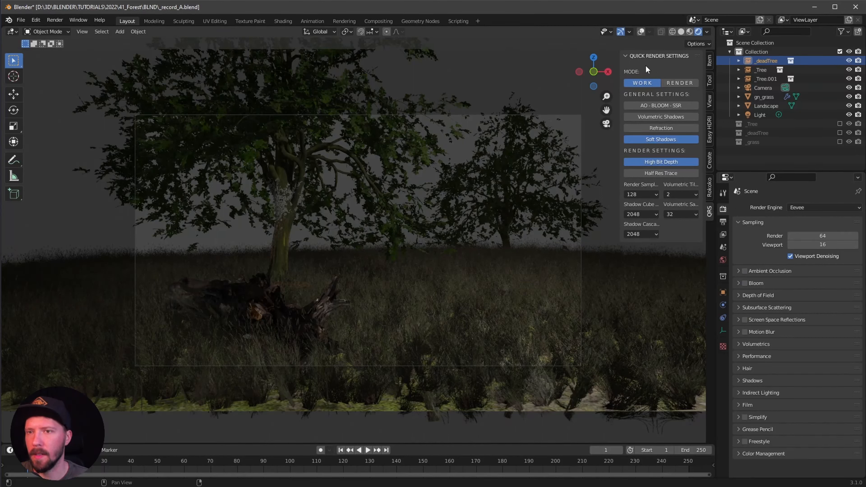
pyautogui.click(662, 106)
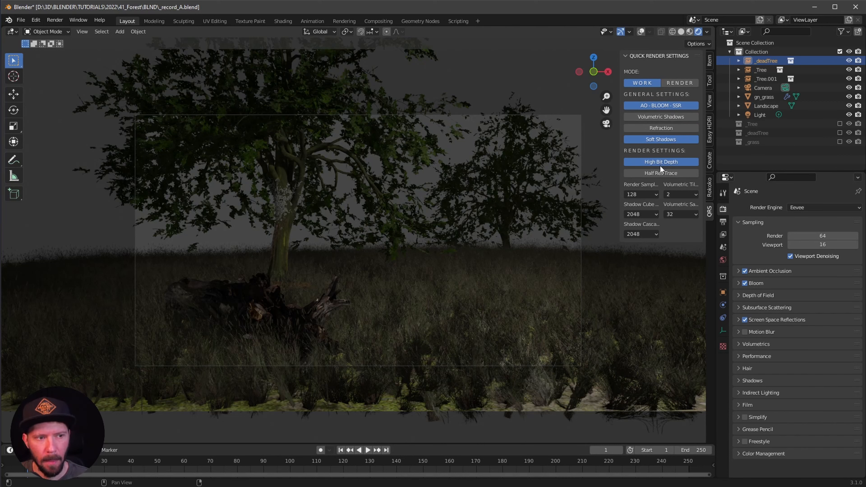
pyautogui.click(709, 63)
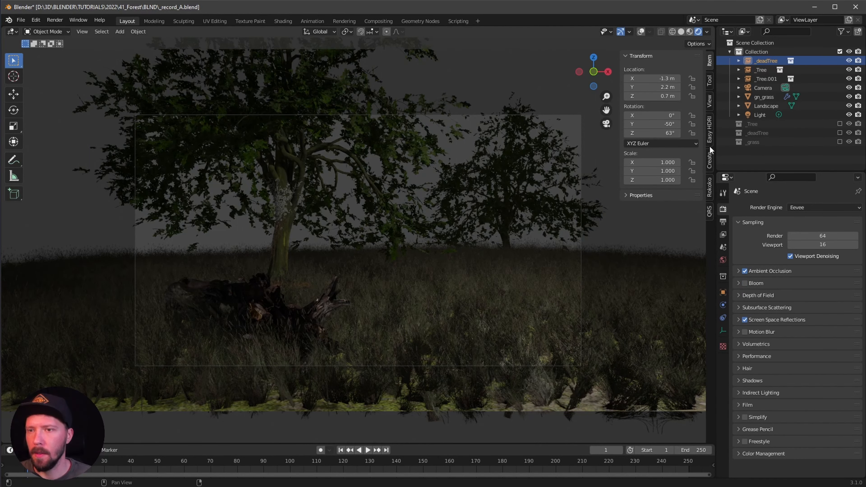
# Step: Create Easy HDRI world nodes from the favourite HDR texture folder and load kiara_1_dawn_4k.hdr as the environment
pyautogui.click(708, 132)
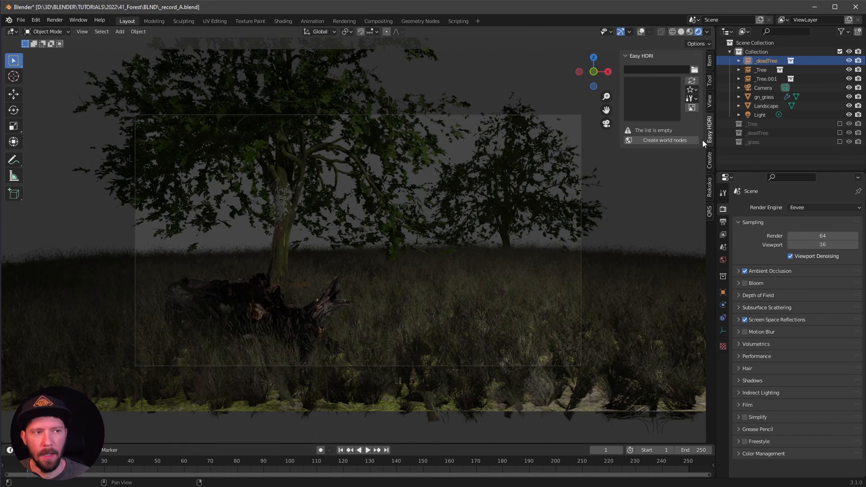
pyautogui.click(692, 89)
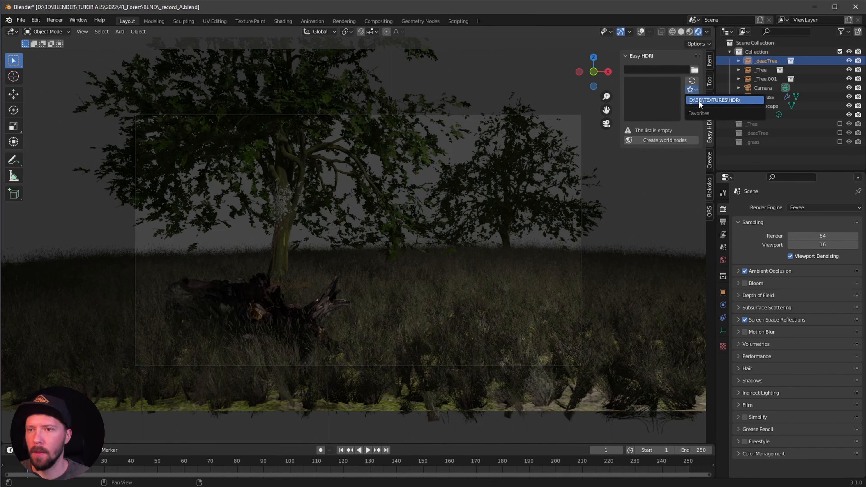
pyautogui.click(725, 103)
pyautogui.click(660, 160)
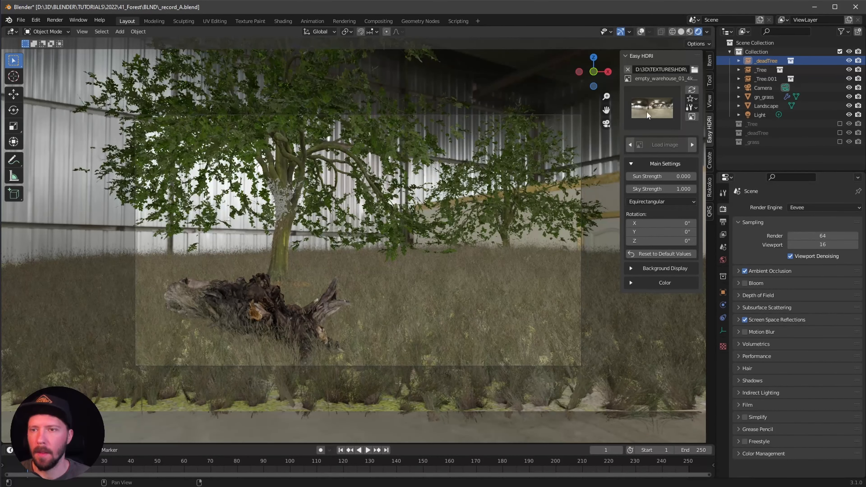
pyautogui.click(647, 113)
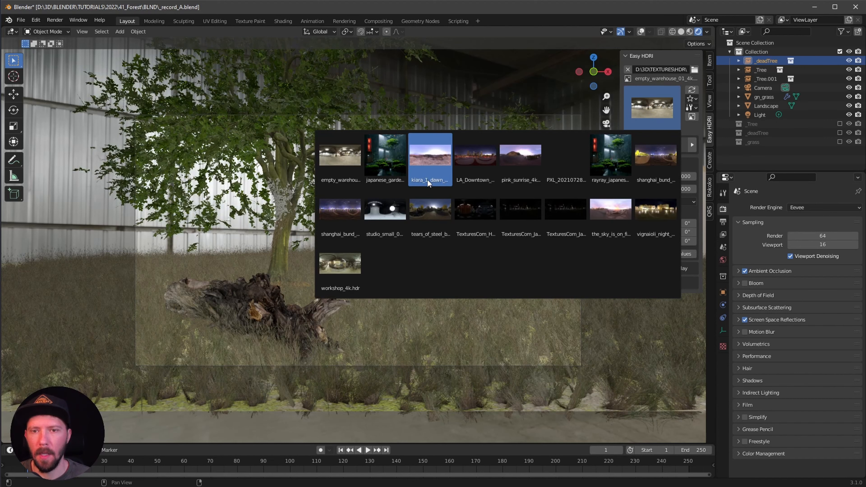
pyautogui.click(431, 166)
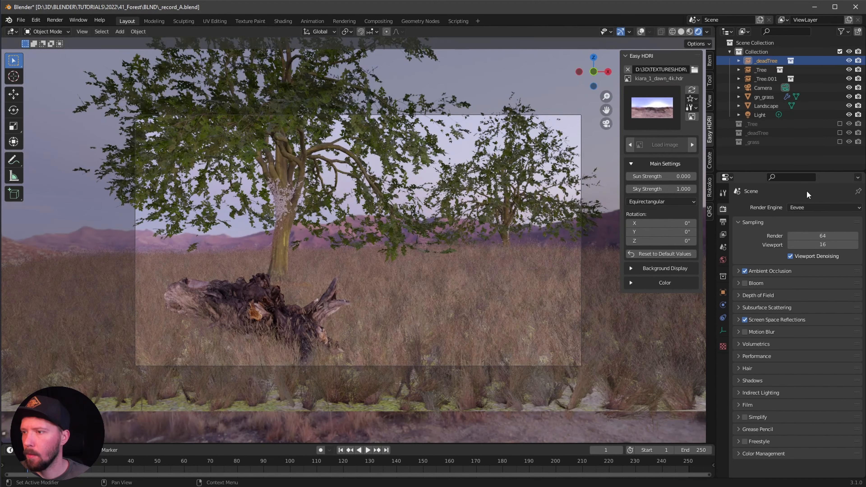
# Step: Set the HDRI's sky strength to 0.25 and its Z rotation to 200°
pyautogui.click(666, 190)
pyautogui.write('.25')
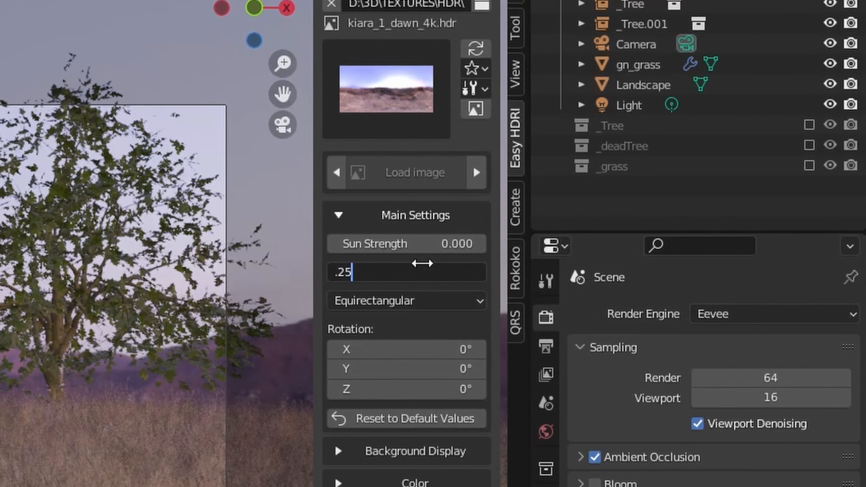
pyautogui.press('Return')
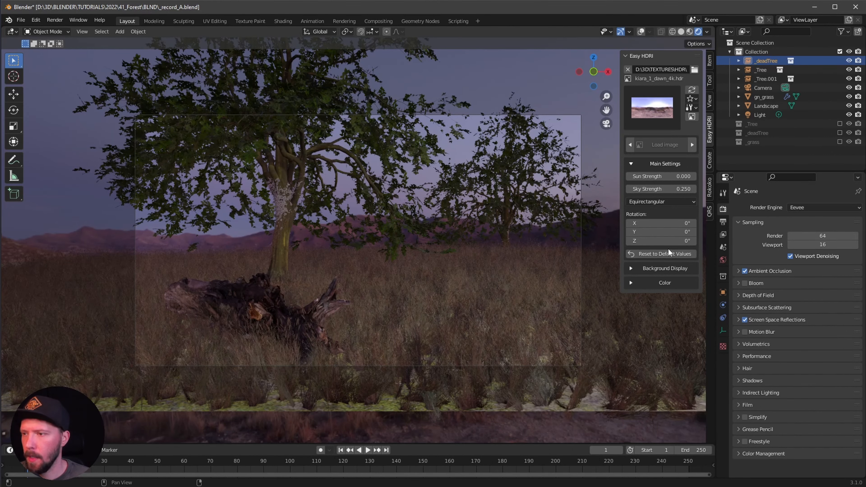
pyautogui.click(664, 241)
pyautogui.write('200')
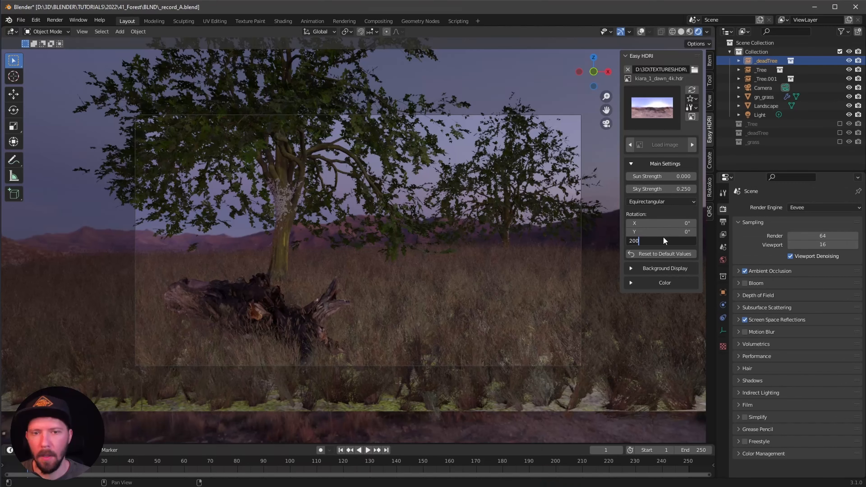
pyautogui.press('Return')
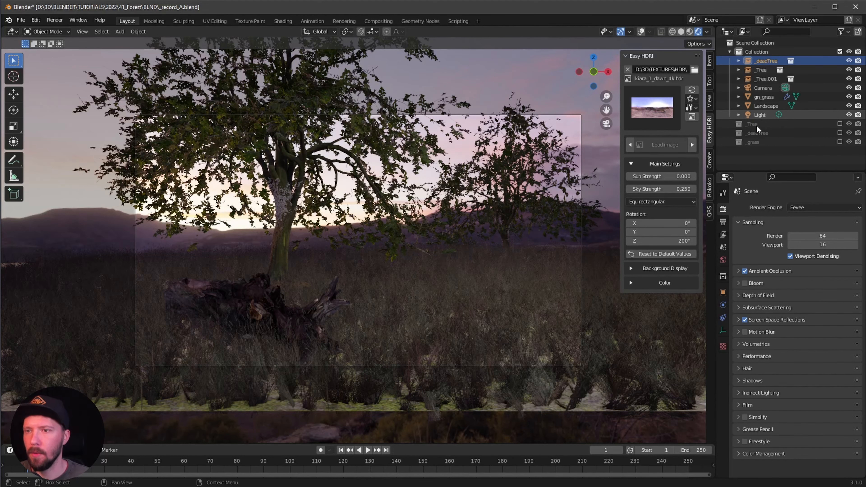
# Step: Move the Light out of Collection into the Scene Collection and collapse Collection in the outliner
pyautogui.click(759, 115)
pyautogui.moveTo(758, 115); pyautogui.dragTo(746, 42)
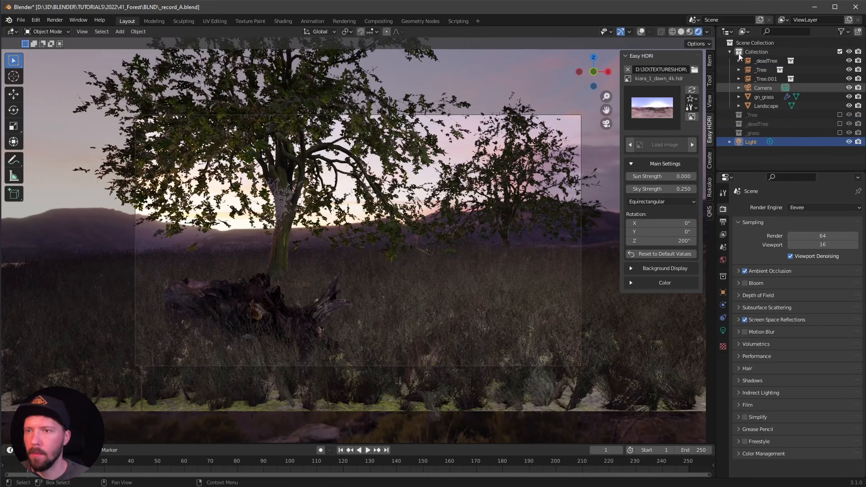
pyautogui.click(729, 52)
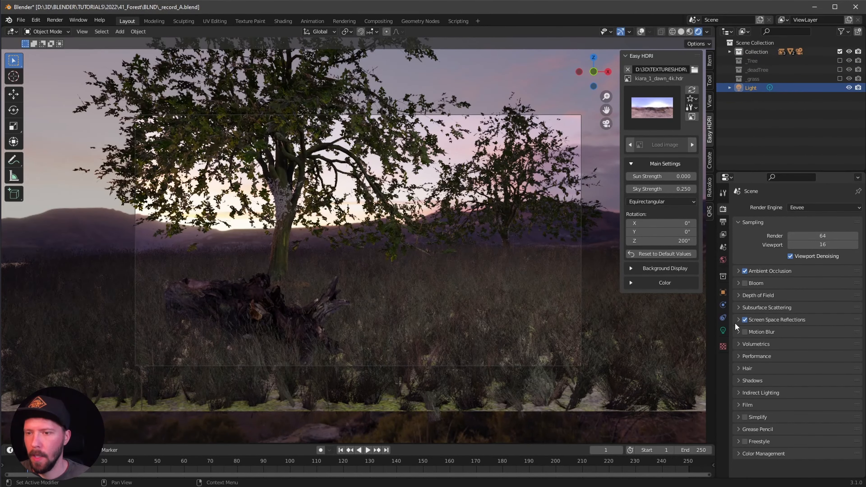
# Step: Change the Light to a Sun and set its color to hex FFAB76
pyautogui.click(723, 331)
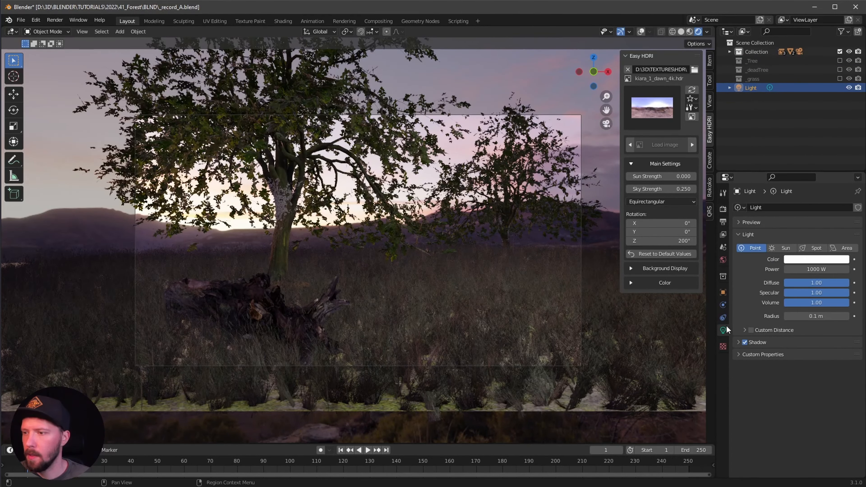
pyautogui.click(786, 249)
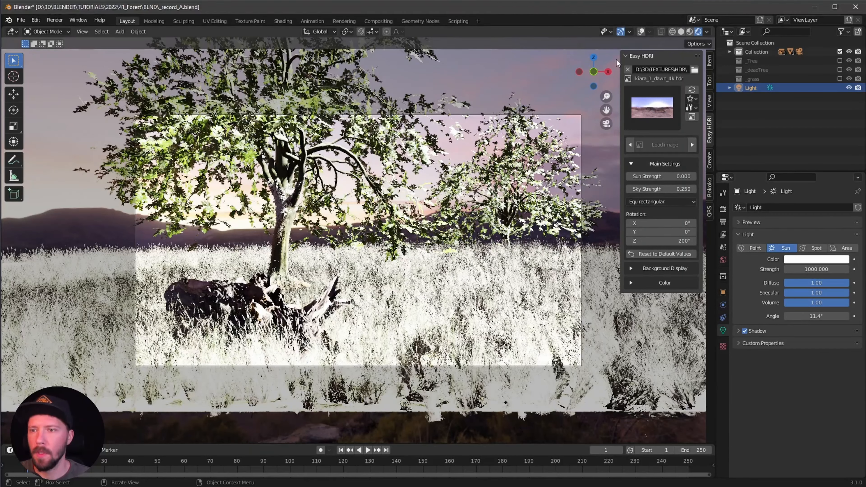
pyautogui.click(815, 260)
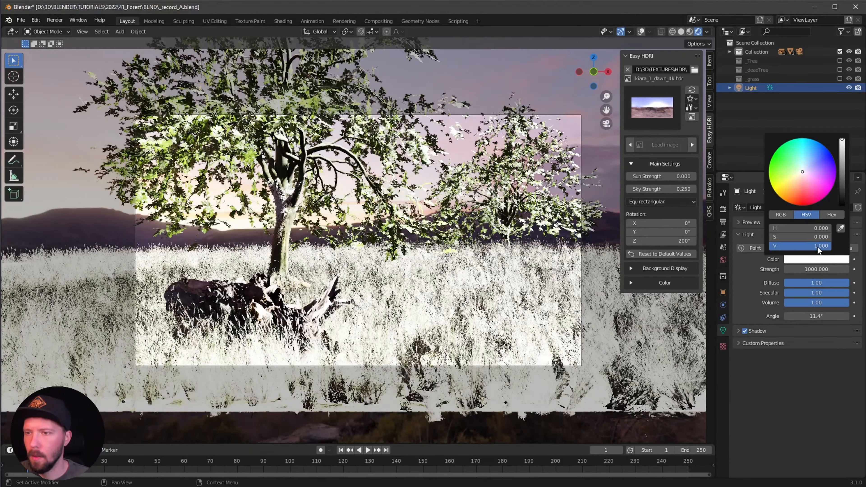
pyautogui.click(830, 214)
pyautogui.click(800, 228)
pyautogui.write('FFAB76')
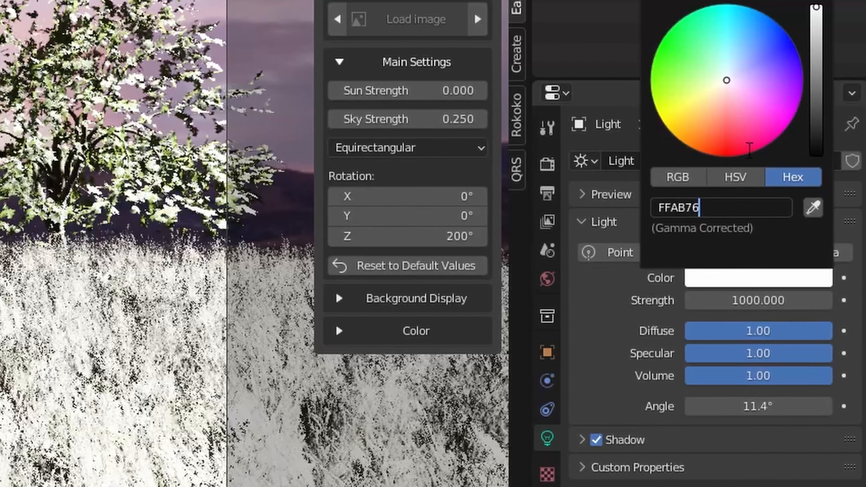
pyautogui.press('Return')
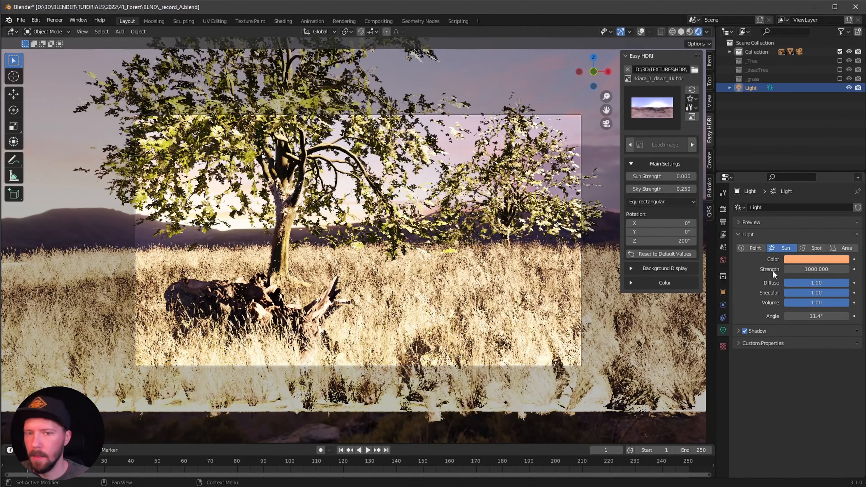
# Step: Set the sun light's strength to 25 and angle to 0°, and enable its Contact Shadows
pyautogui.click(814, 270)
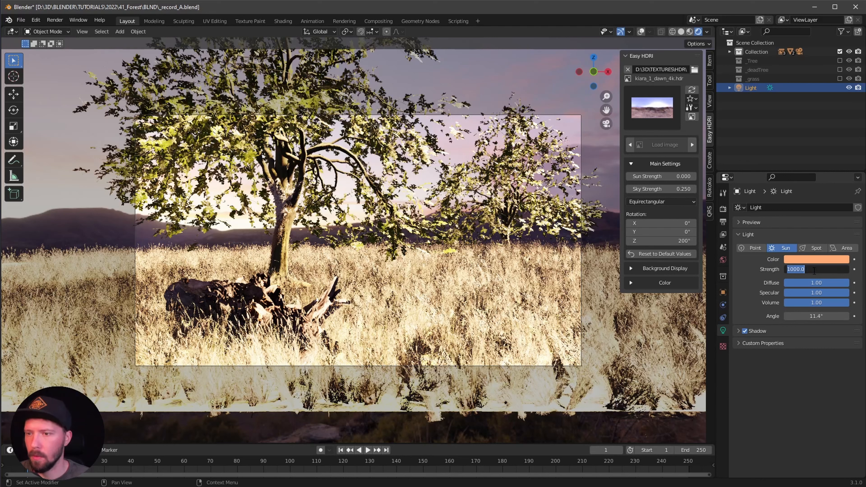
pyautogui.write('25')
pyautogui.press('Return')
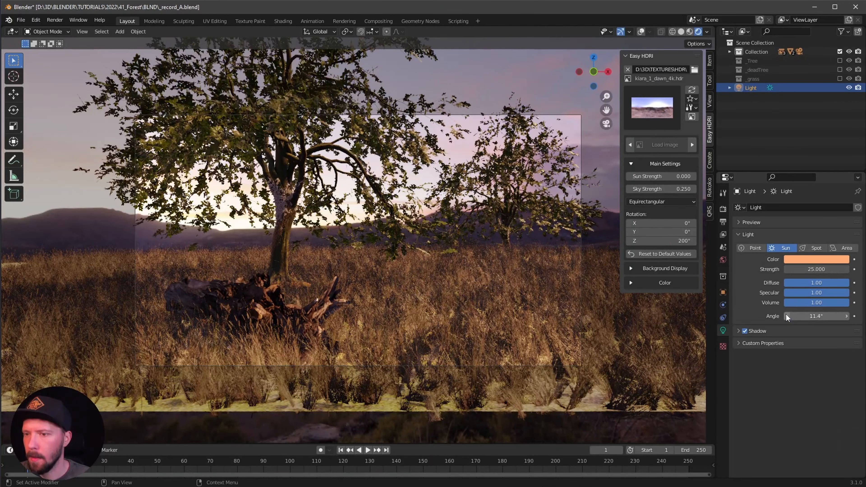
pyautogui.click(786, 316)
pyautogui.write('0')
pyautogui.press('Return')
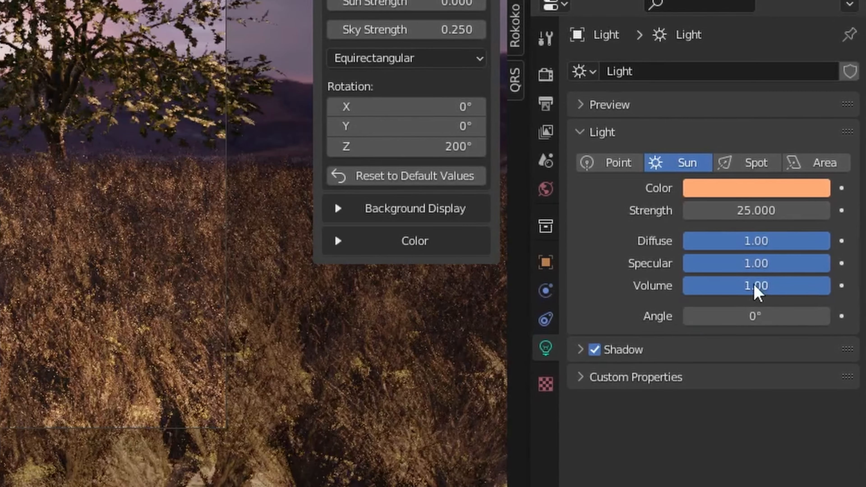
pyautogui.click(578, 352)
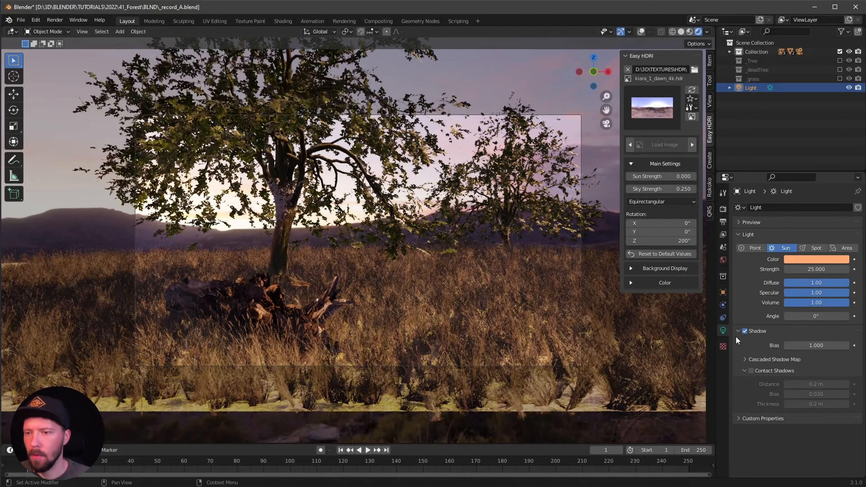
pyautogui.click(750, 372)
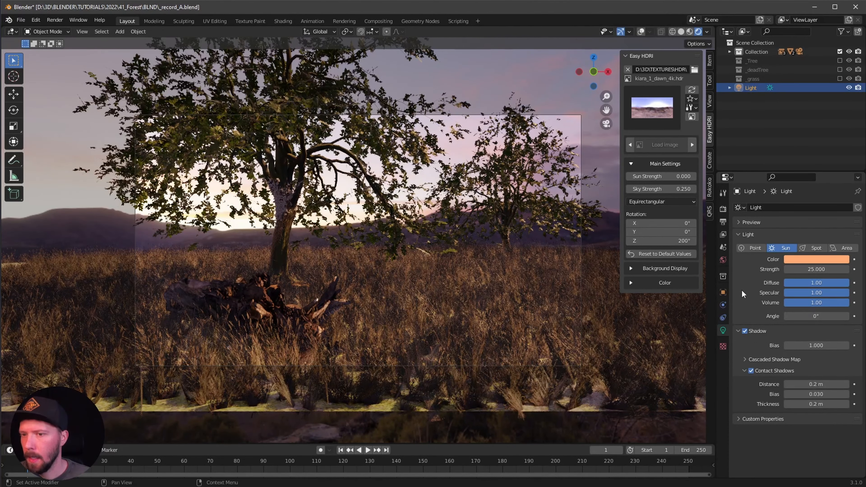
# Step: Set the sun light's rotation to X 78.9°, Y 16.4° and Z 211°
pyautogui.click(722, 292)
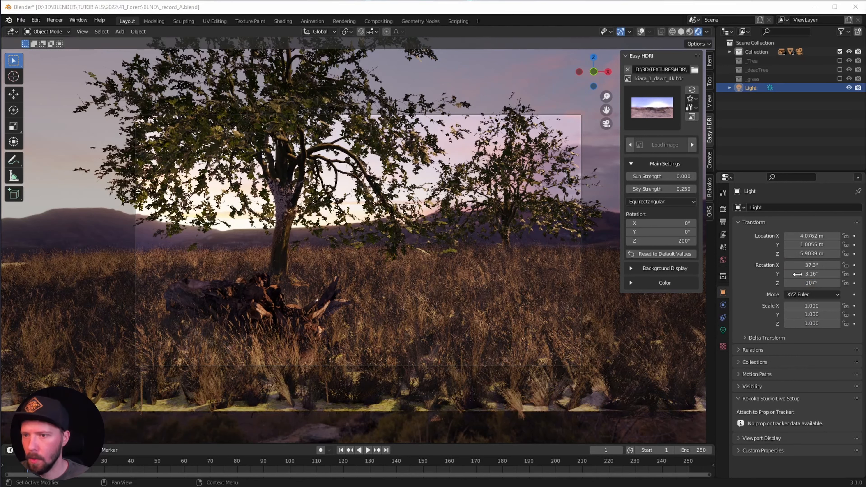
pyautogui.click(809, 266)
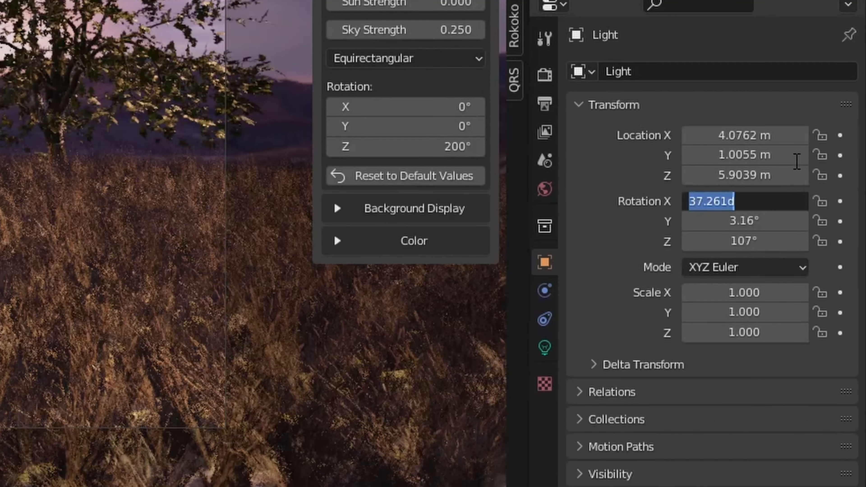
pyautogui.write('78.')
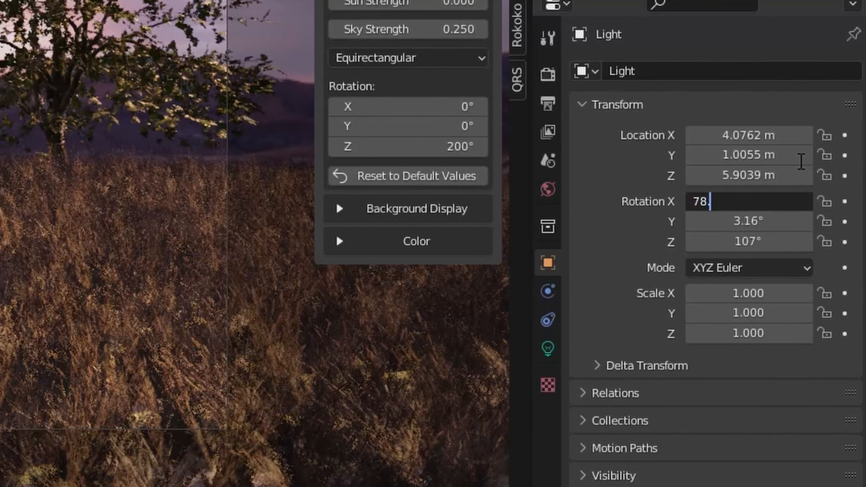
pyautogui.write('9')
pyautogui.press('Tab')
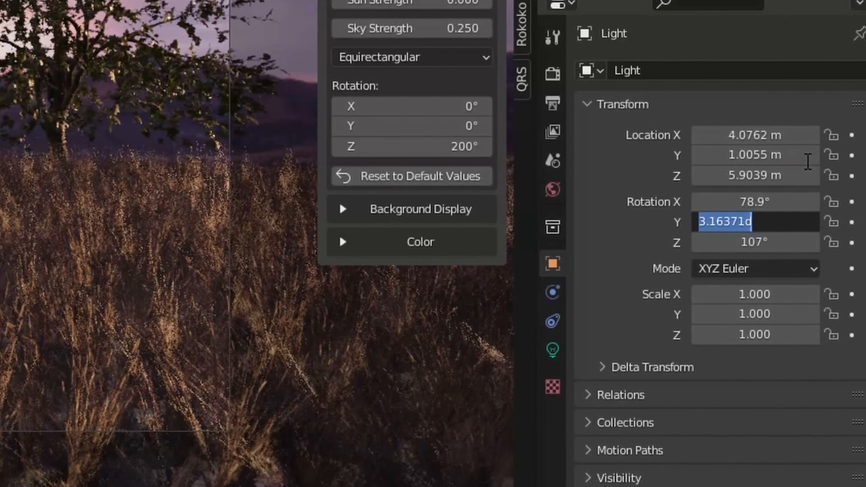
pyautogui.write('15')
pyautogui.press('BackSpace')
pyautogui.write('6.')
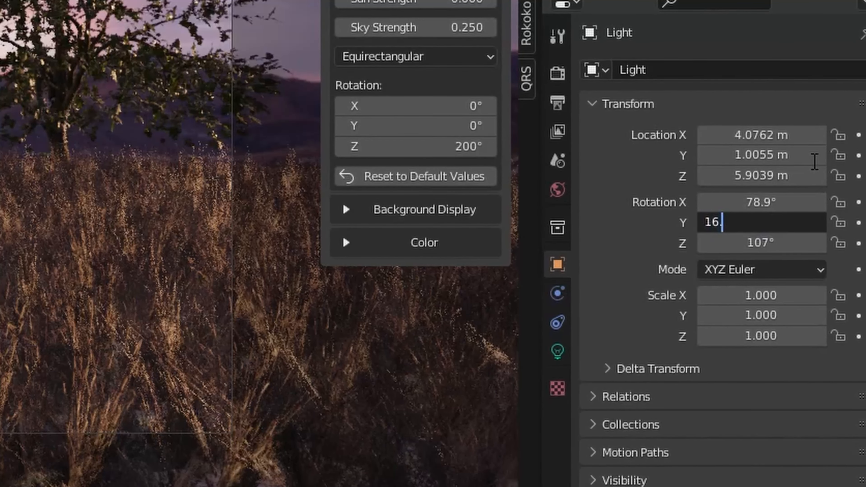
pyautogui.write('4')
pyautogui.press('Tab')
pyautogui.write('2')
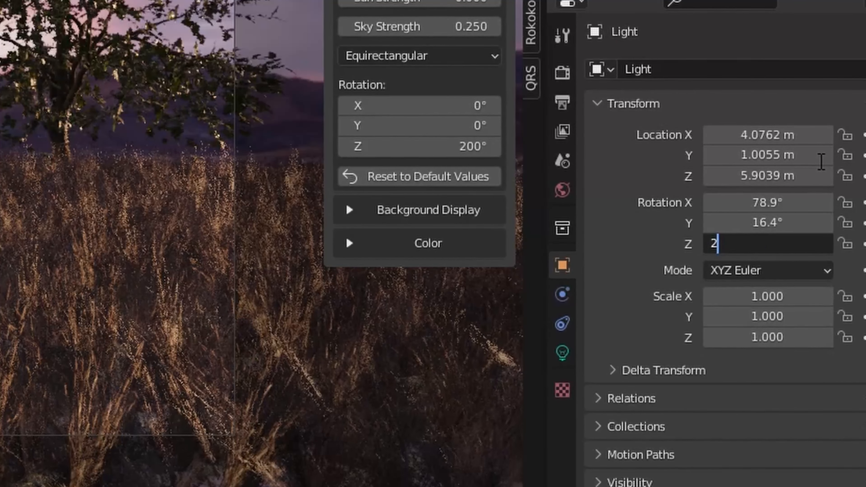
pyautogui.write('11')
pyautogui.press('Return')
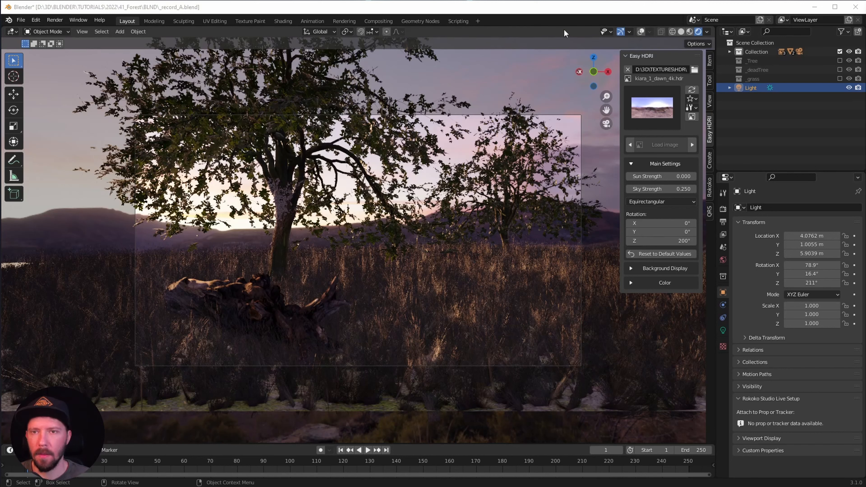
# Step: Add a cube with dimensions X 25 m, Y 40 m and Z 20 m, and set its Y location to 19 m
pyautogui.hotkey('shift', 'a')
pyautogui.moveTo(491, 165)
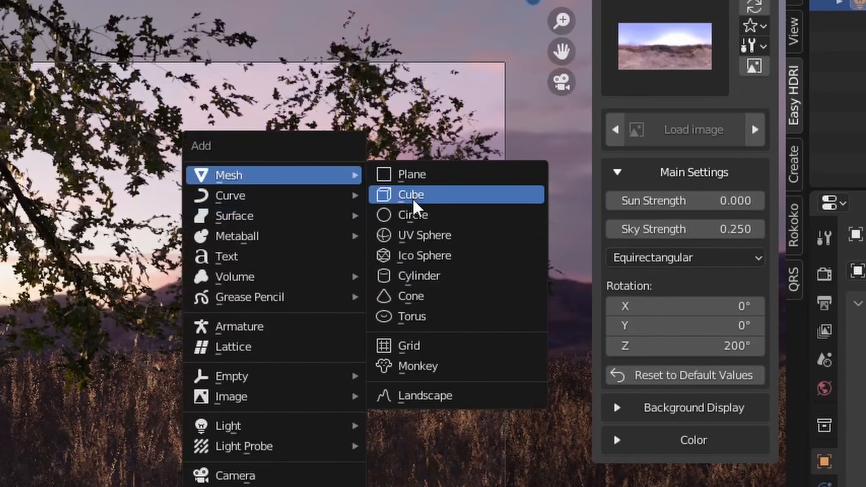
pyautogui.click(413, 202)
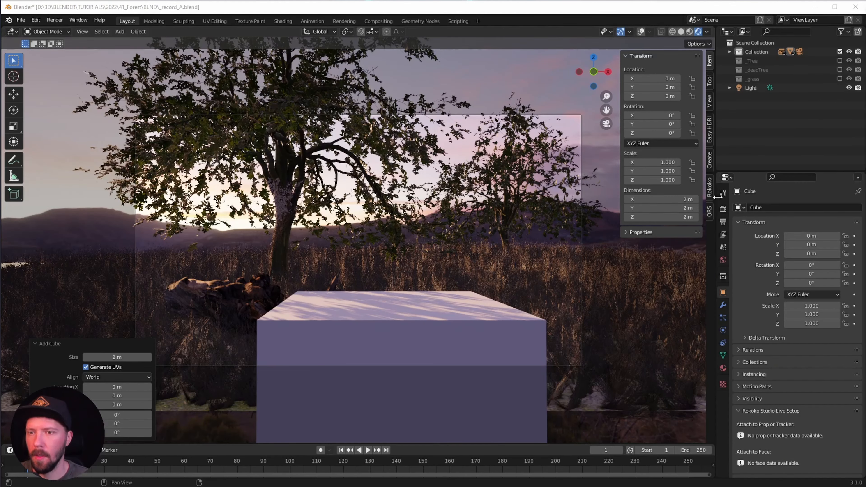
pyautogui.click(684, 200)
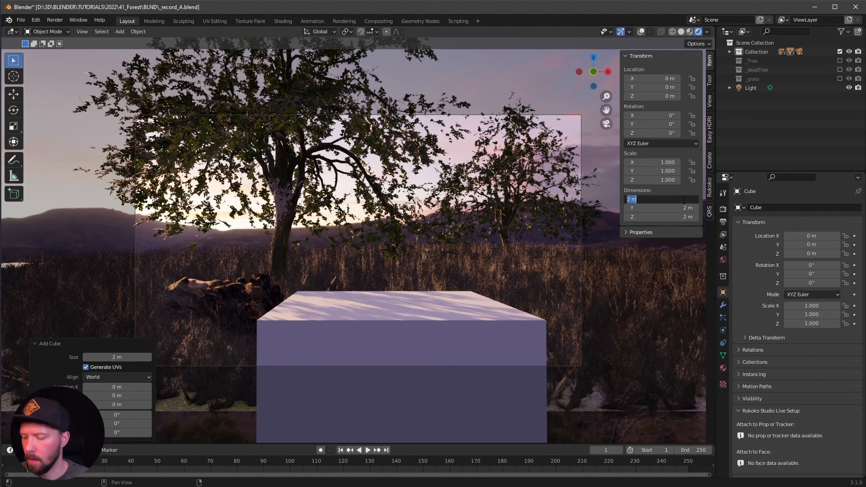
pyautogui.write('25')
pyautogui.press('Tab')
pyautogui.write('40')
pyautogui.press('Tab')
pyautogui.write('20')
pyautogui.press('Return')
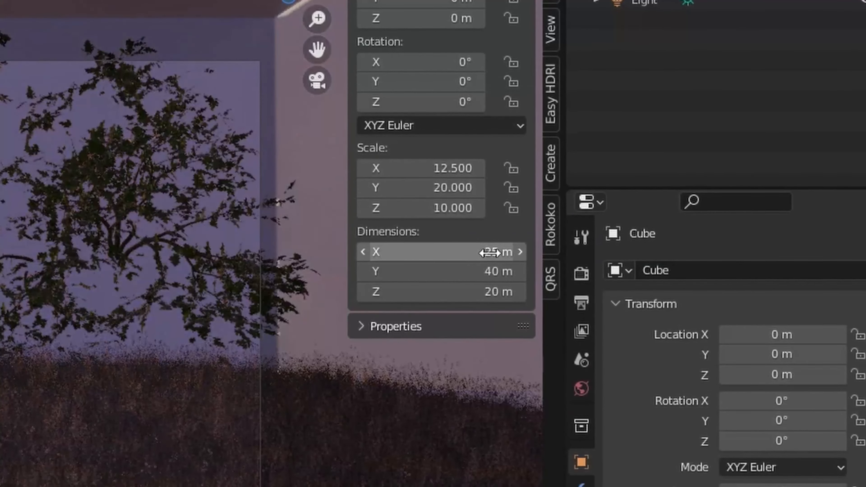
pyautogui.click(657, 86)
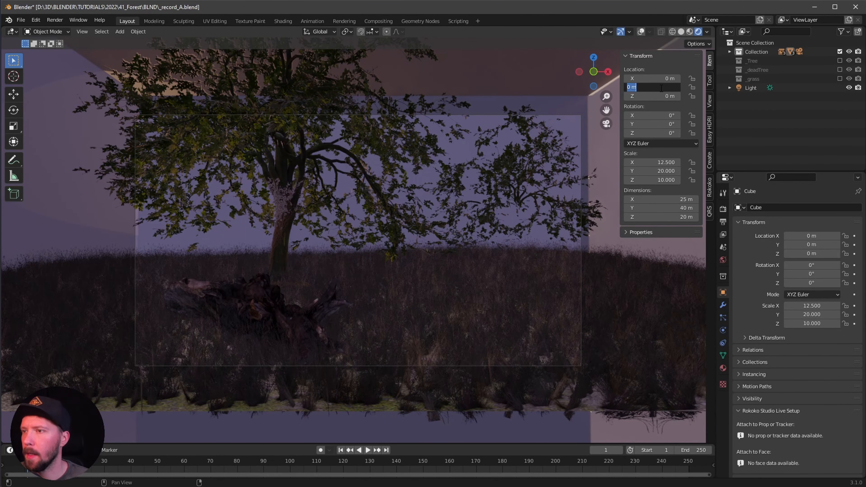
pyautogui.write('19')
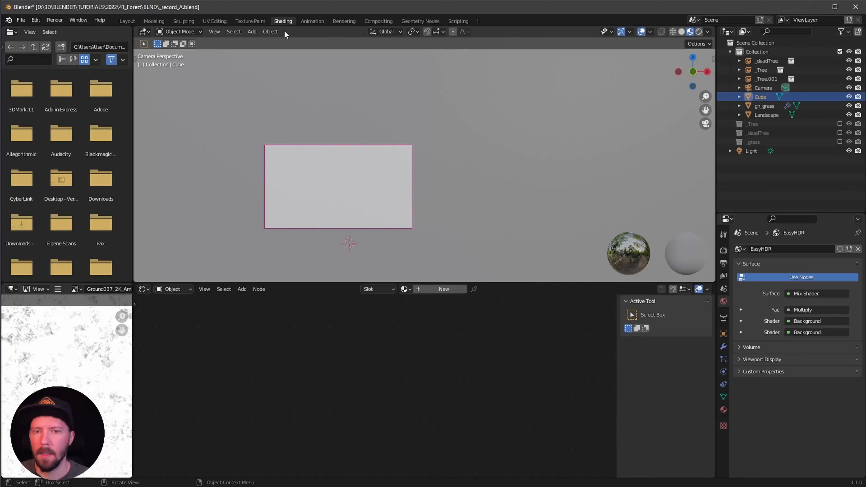
# Step: Create a material named M_fog on the cube and delete its Principled BSDF node
pyautogui.click(443, 289)
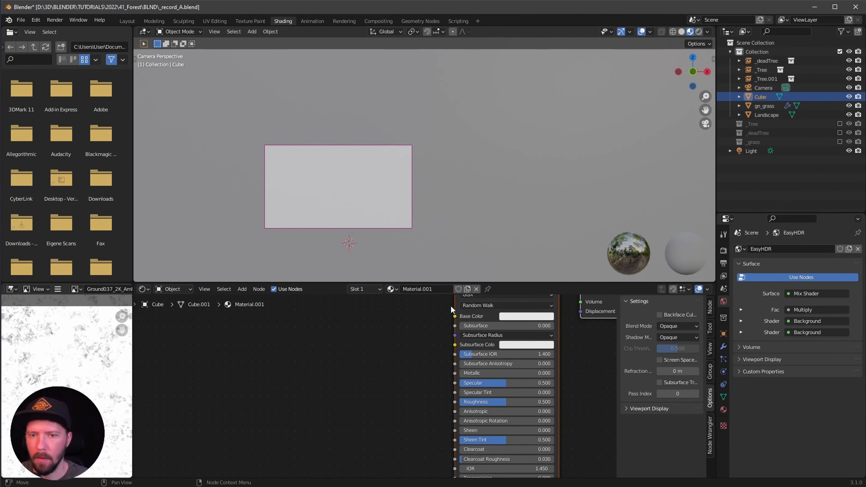
pyautogui.doubleClick(437, 289)
pyautogui.write('M_fog')
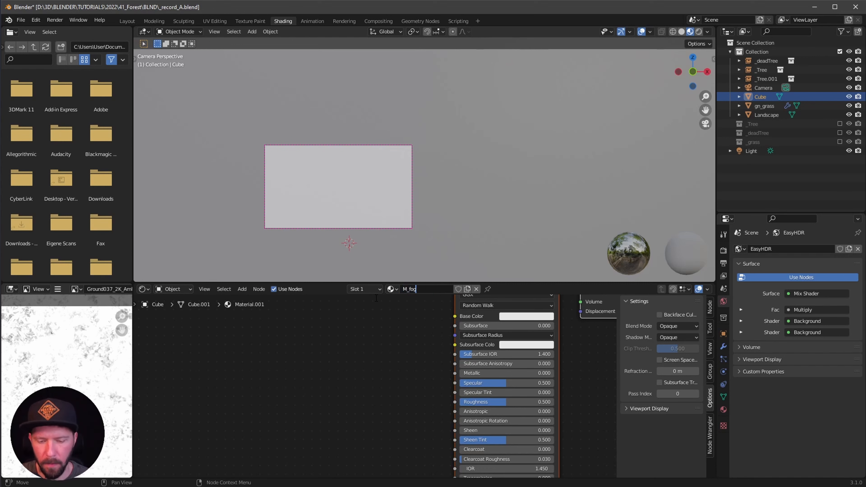
pyautogui.press('Return')
pyautogui.press('Home')
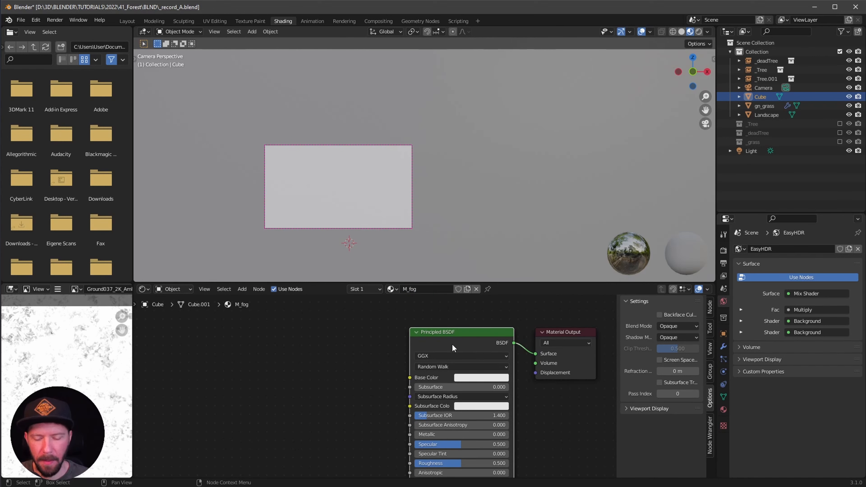
pyautogui.press('x')
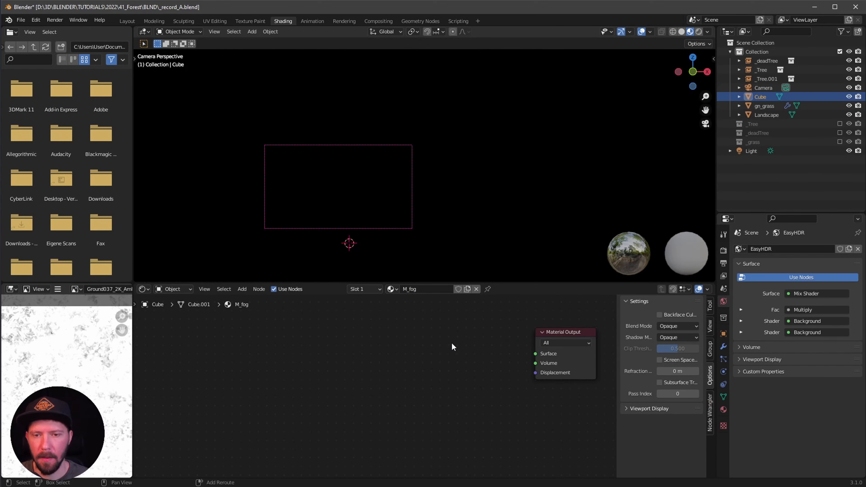
# Step: Add a Volume Scatter node and connect its output to the Material Output's Volume socket
pyautogui.hotkey('shift', 'a')
pyautogui.click(447, 342)
pyautogui.write('vol')
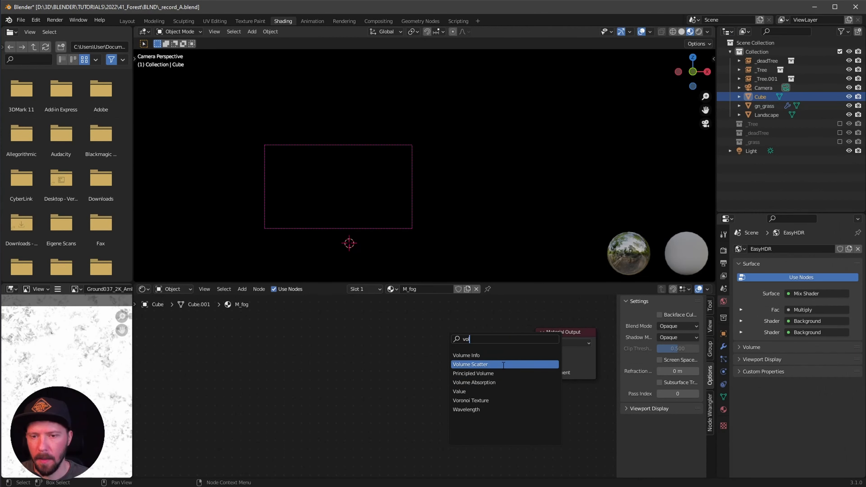
pyautogui.click(503, 364)
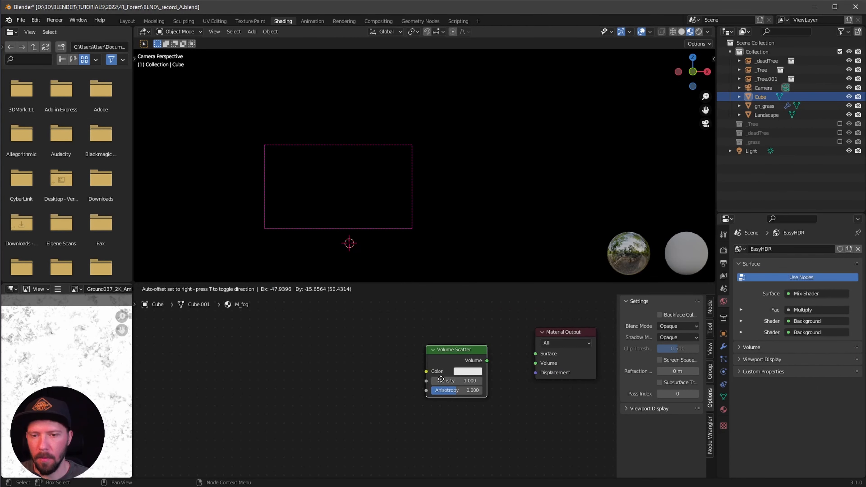
pyautogui.click(451, 364)
pyautogui.moveTo(447, 367); pyautogui.dragTo(536, 367)
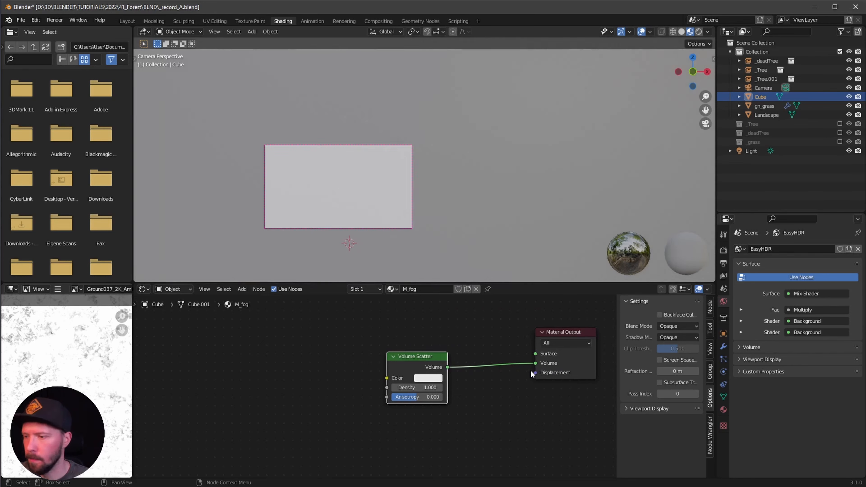
# Step: Set the Volume Scatter color to grey 8A8A8A, density to 0.1 and anisotropy to -0.4
pyautogui.click(425, 379)
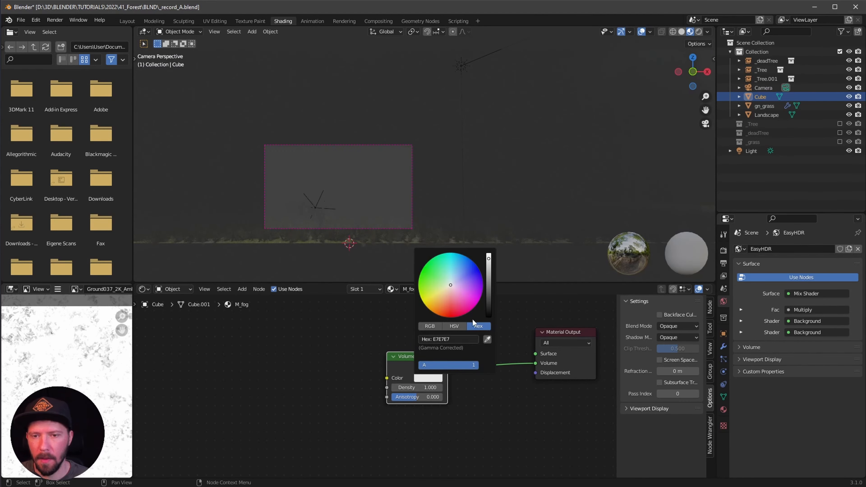
pyautogui.moveTo(489, 265); pyautogui.dragTo(489, 283)
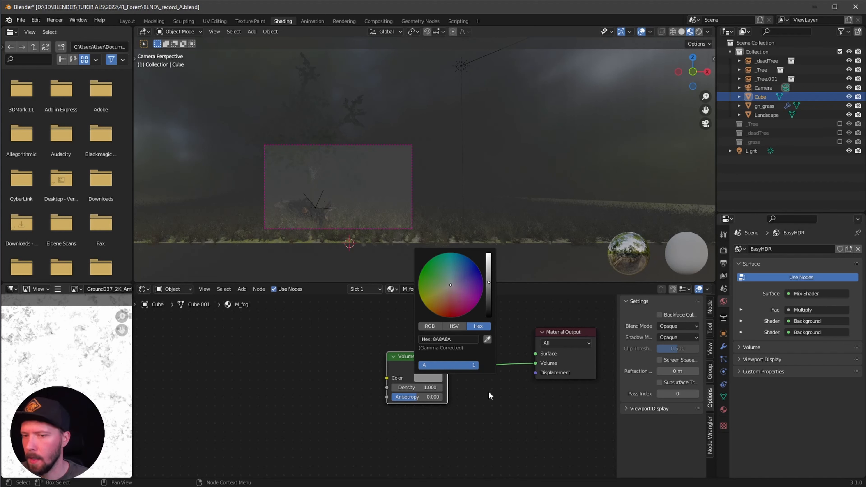
pyautogui.click(422, 387)
pyautogui.write('.1')
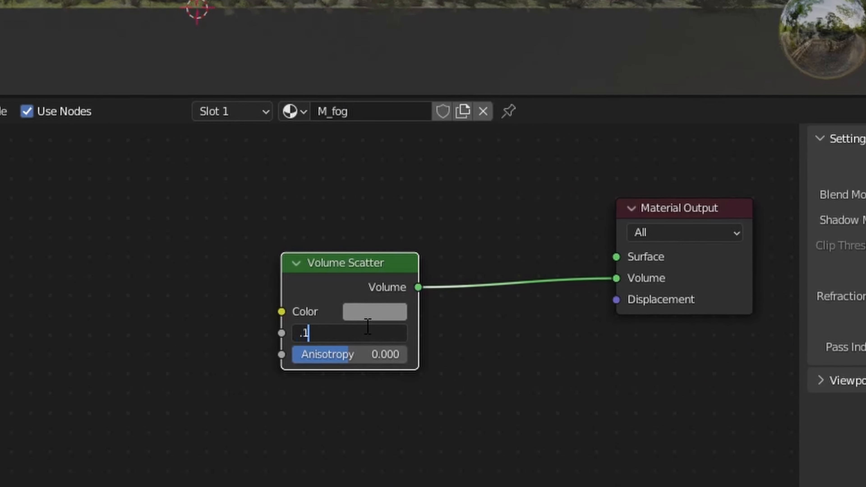
pyautogui.press('Return')
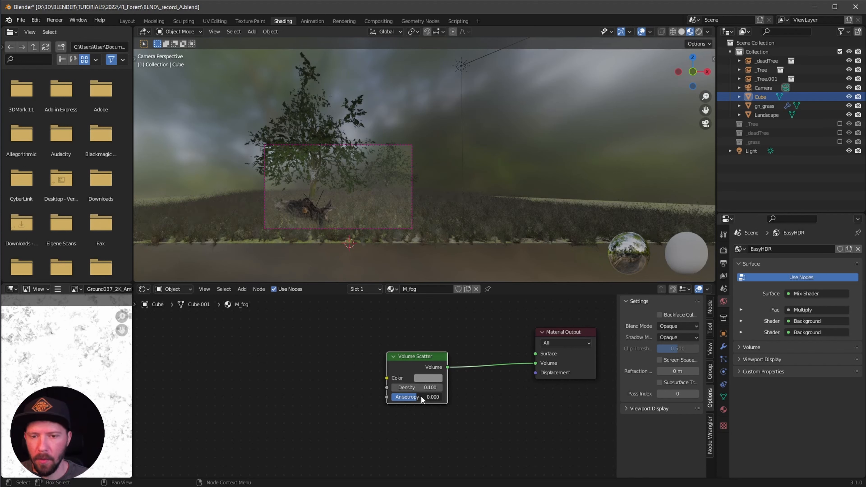
pyautogui.write('-.4')
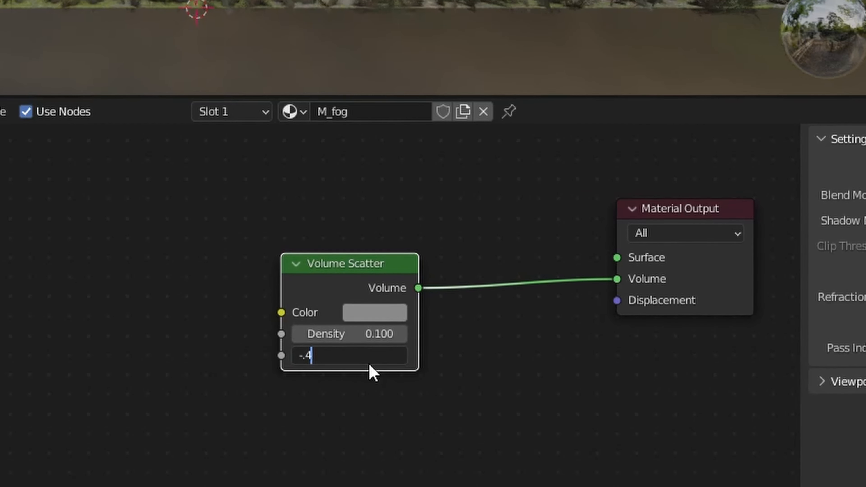
pyautogui.press('Return')
# Step: Preview the fog with rendered viewport shading and return to the Layout workspace
pyautogui.scroll(5, 436, 167)
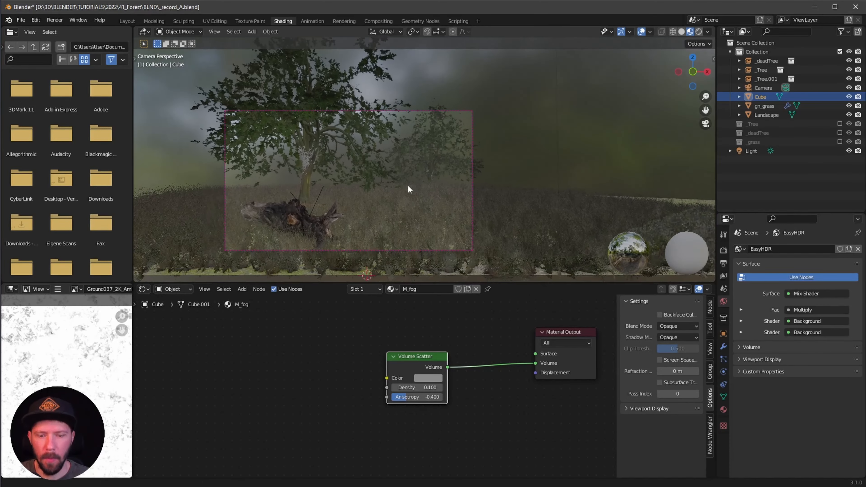
pyautogui.press('z')
pyautogui.click(392, 152)
pyautogui.scroll(3, 425, 164)
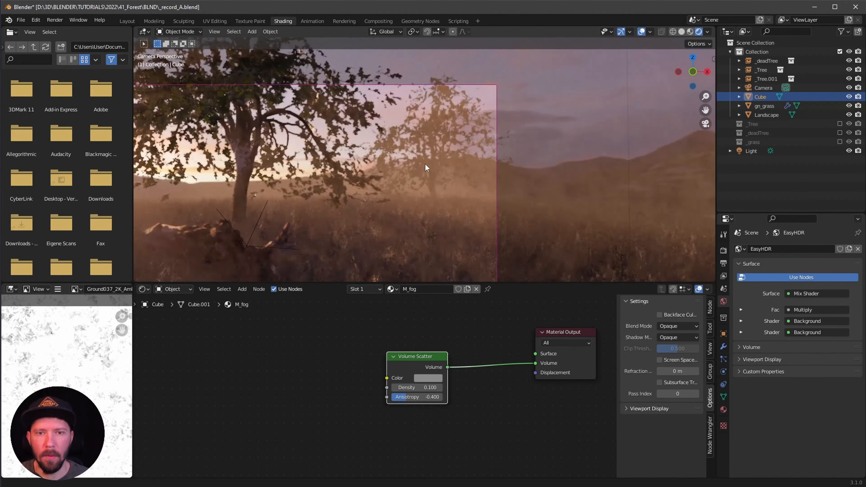
pyautogui.scroll(2, 431, 168)
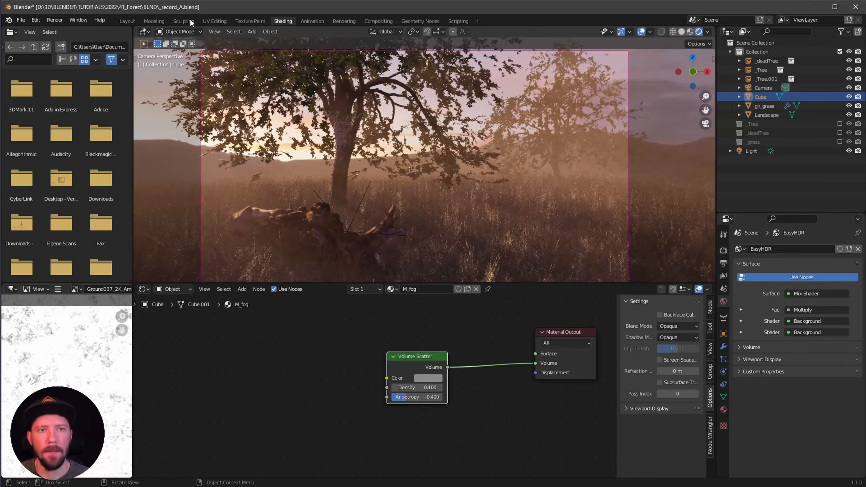
pyautogui.click(133, 22)
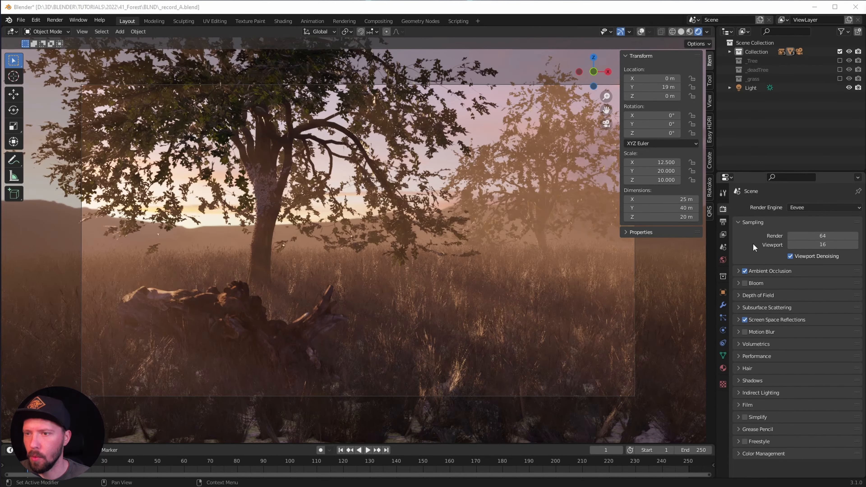
# Step: Set the scene's color management exposure to 1.5 and gamma to 0.5
pyautogui.click(737, 453)
pyautogui.scroll(-5, 784, 449)
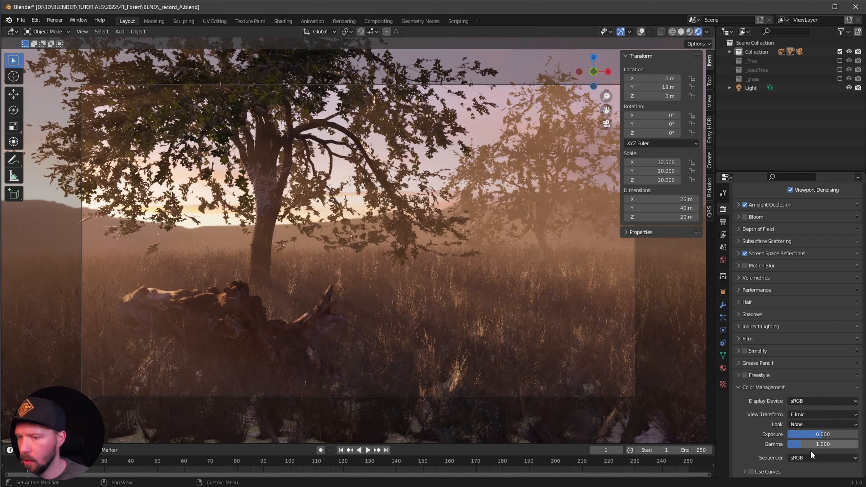
pyautogui.doubleClick(822, 433)
pyautogui.write('1.5')
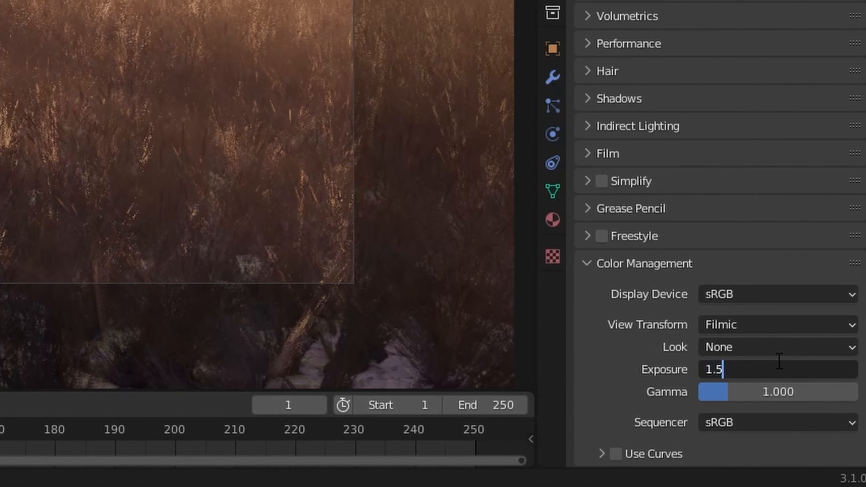
pyautogui.press('Return')
pyautogui.doubleClick(777, 393)
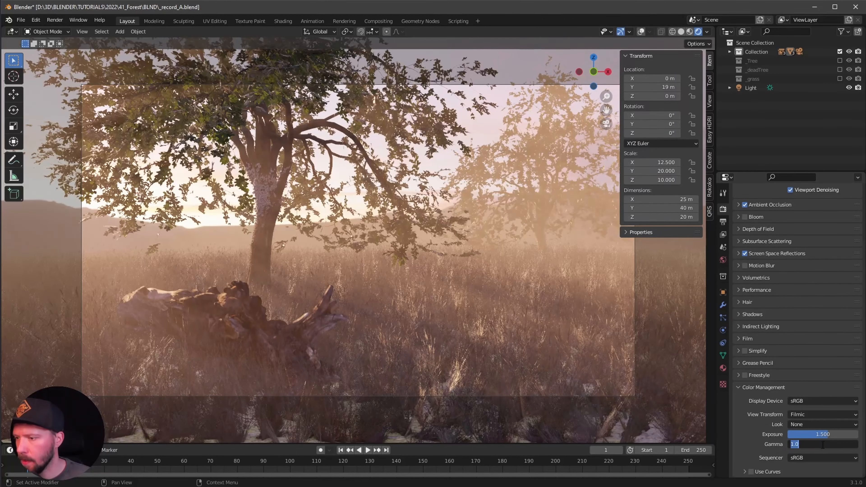
pyautogui.write('.5')
pyautogui.press('Return')
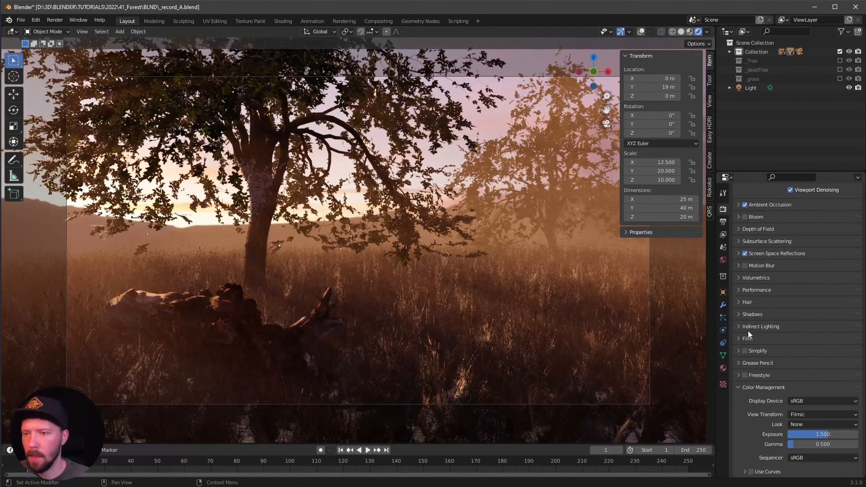
# Step: Enable High Bit Depth for Eevee shadows and set their cascade size to 2048 px
pyautogui.click(734, 314)
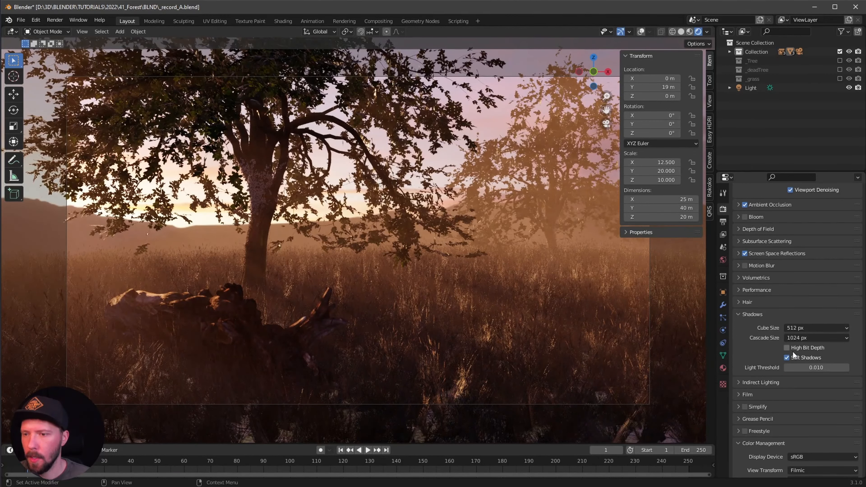
pyautogui.click(787, 347)
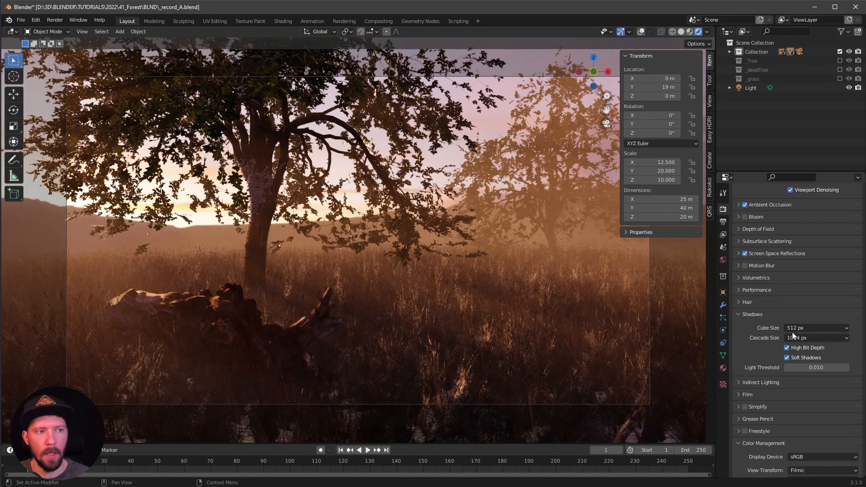
pyautogui.click(806, 338)
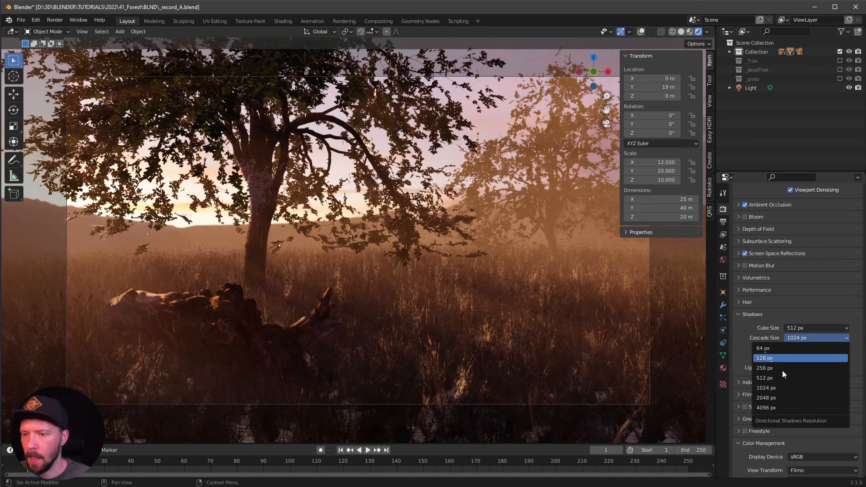
pyautogui.click(781, 396)
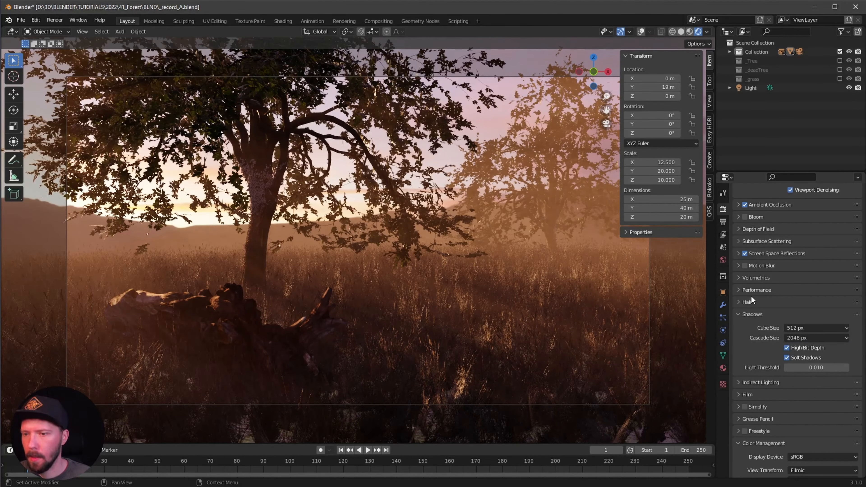
pyautogui.click(738, 314)
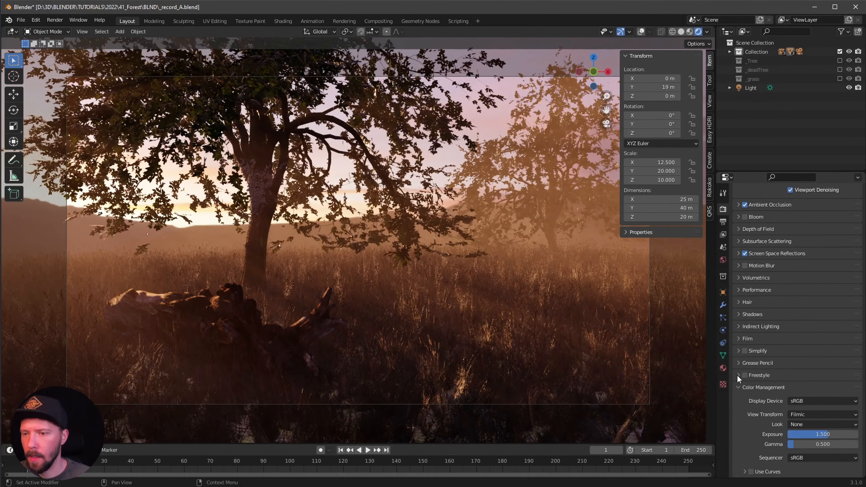
# Step: Enable Volumetric Shadows in the render settings and set the volumetrics tile size to 4 px
pyautogui.click(738, 387)
pyautogui.click(738, 347)
pyautogui.scroll(-7, 752, 402)
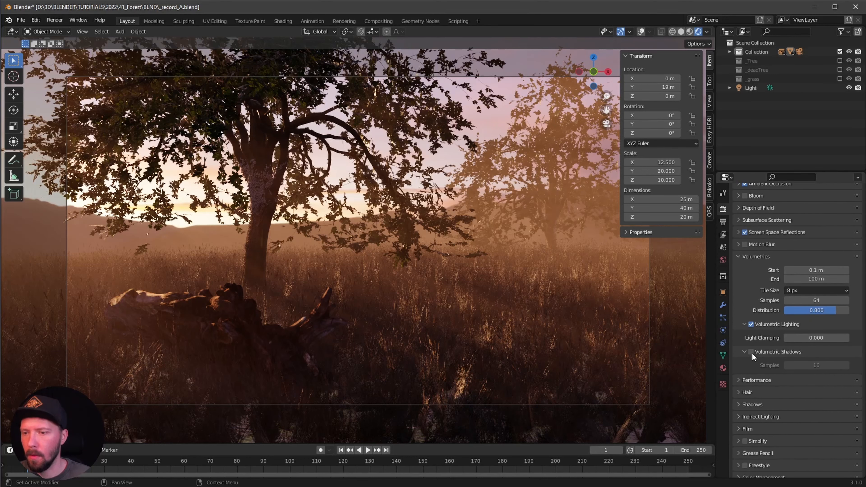
pyautogui.click(750, 351)
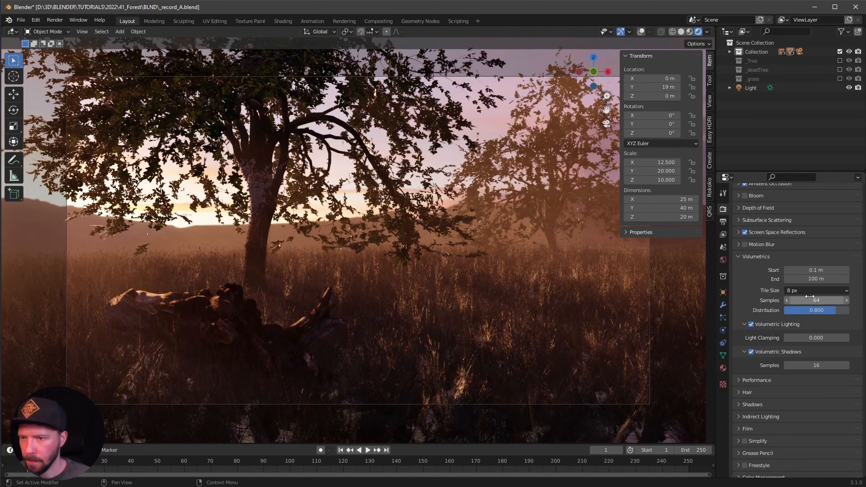
pyautogui.click(812, 289)
pyautogui.click(806, 310)
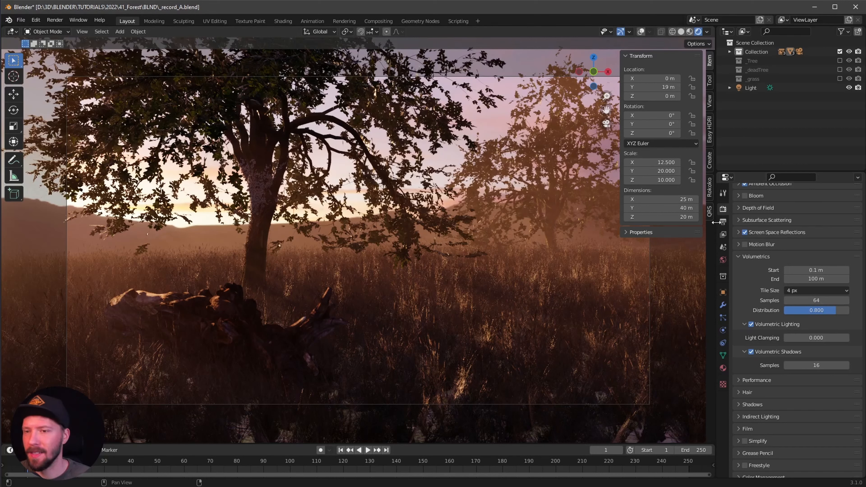
# Step: Compare the Work and Render modes of the Quick Render Settings on the scene, finishing in Render mode with the camera view
pyautogui.click(709, 211)
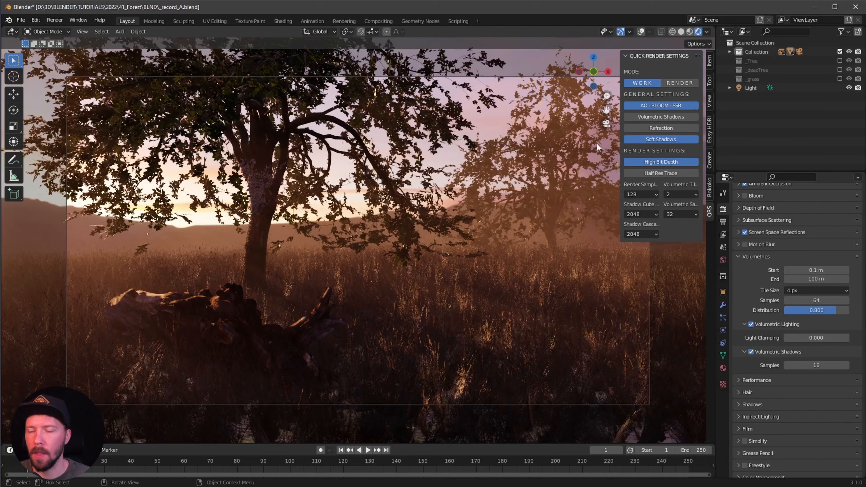
pyautogui.click(680, 81)
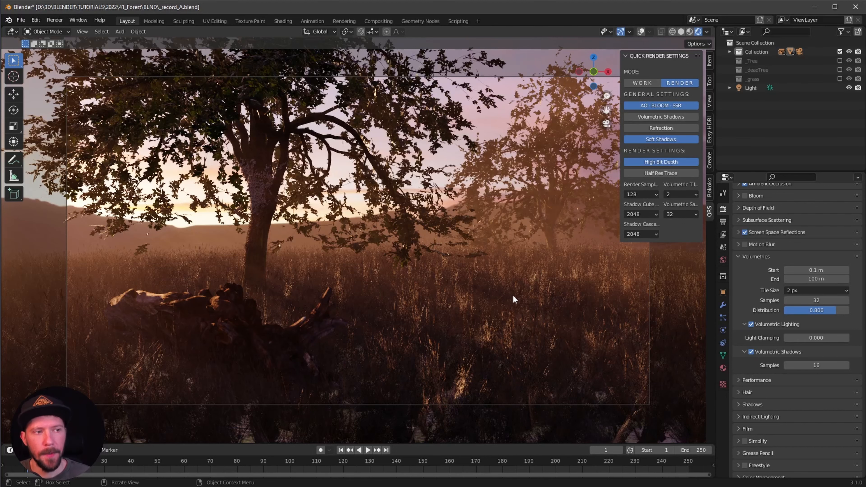
pyautogui.click(647, 82)
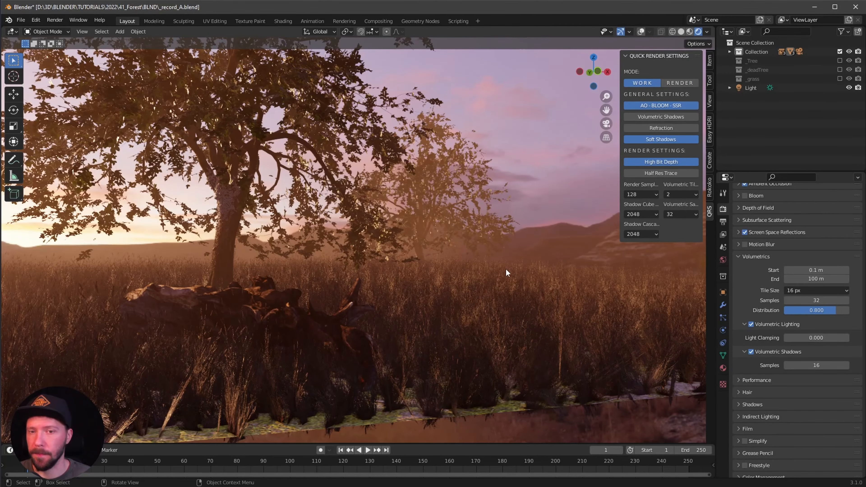
pyautogui.moveTo(501, 256); pyautogui.dragTo(478, 270, button='middle')
pyautogui.press('KP_0')
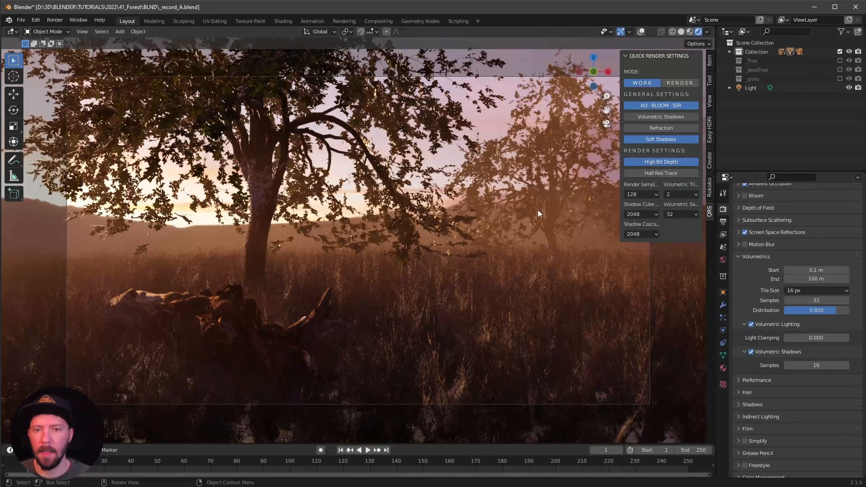
pyautogui.click(677, 84)
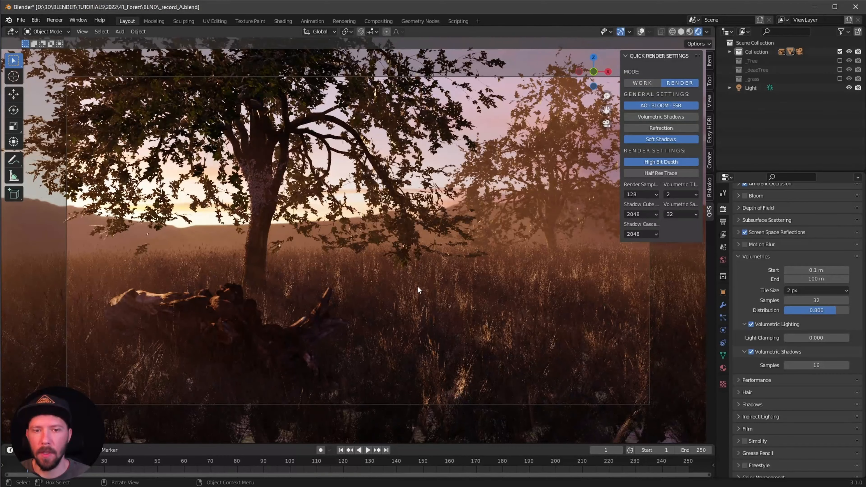